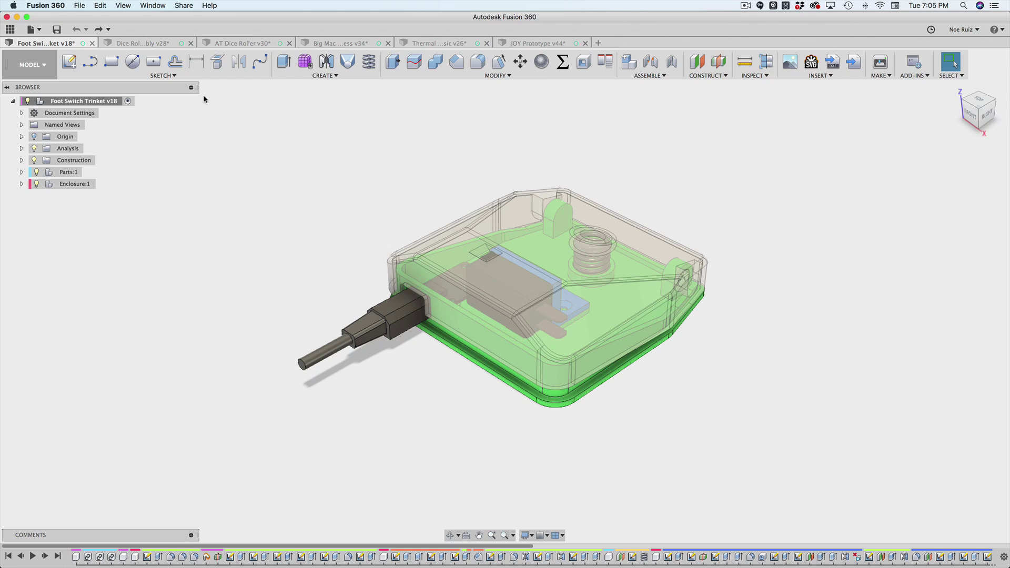
# Select the Foot Switch Trinket assembly, collapse and re-expand its tree, then select Enclosure.
pyautogui.click(65, 102)
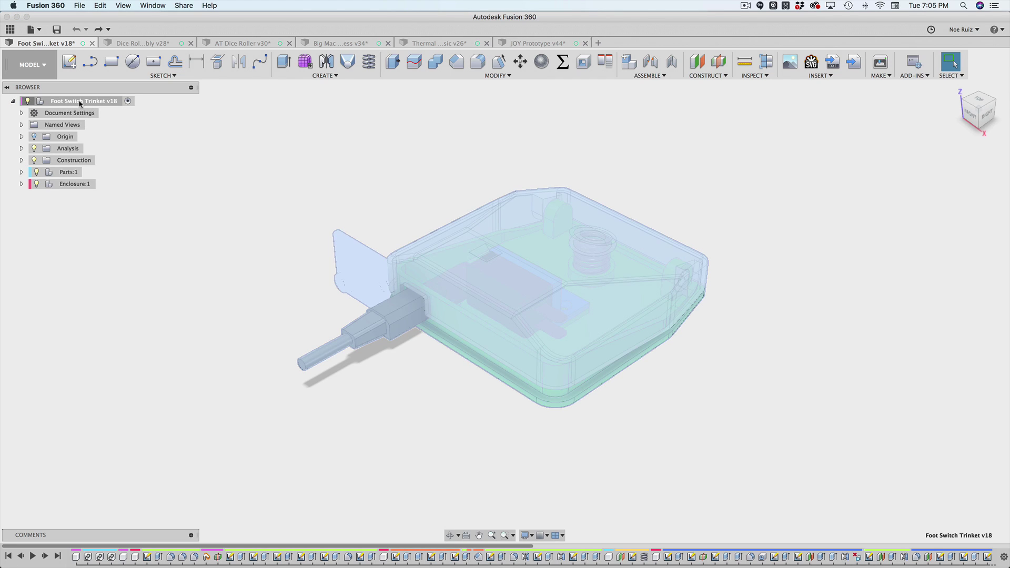
pyautogui.click(12, 101)
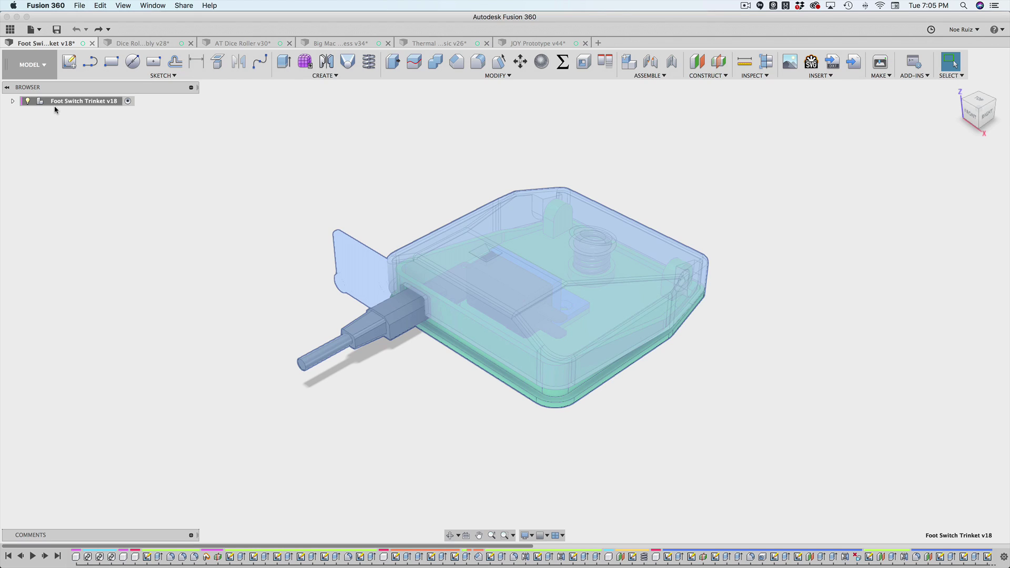
pyautogui.click(13, 101)
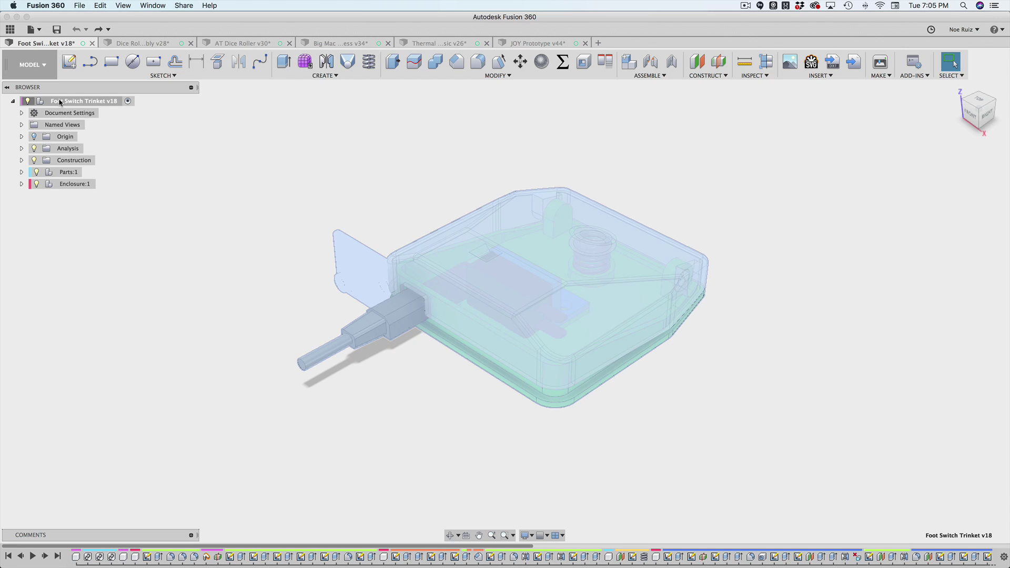
pyautogui.click(67, 184)
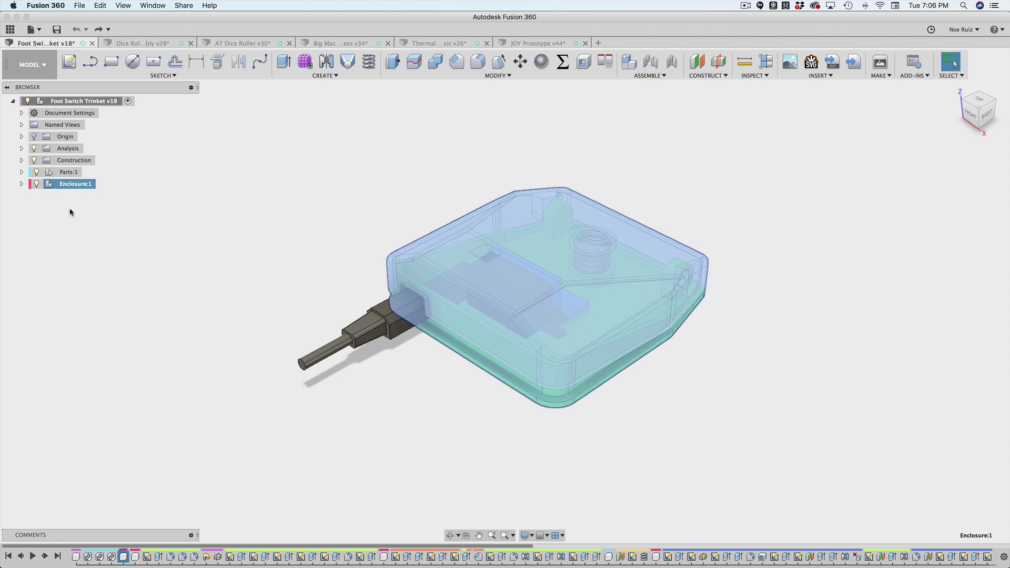
# Isolate Parts:1 and inspect its ZIPPY 817 switch, Trinket 5V, microUSB cable and spring.
pyautogui.rightClick(69, 173)
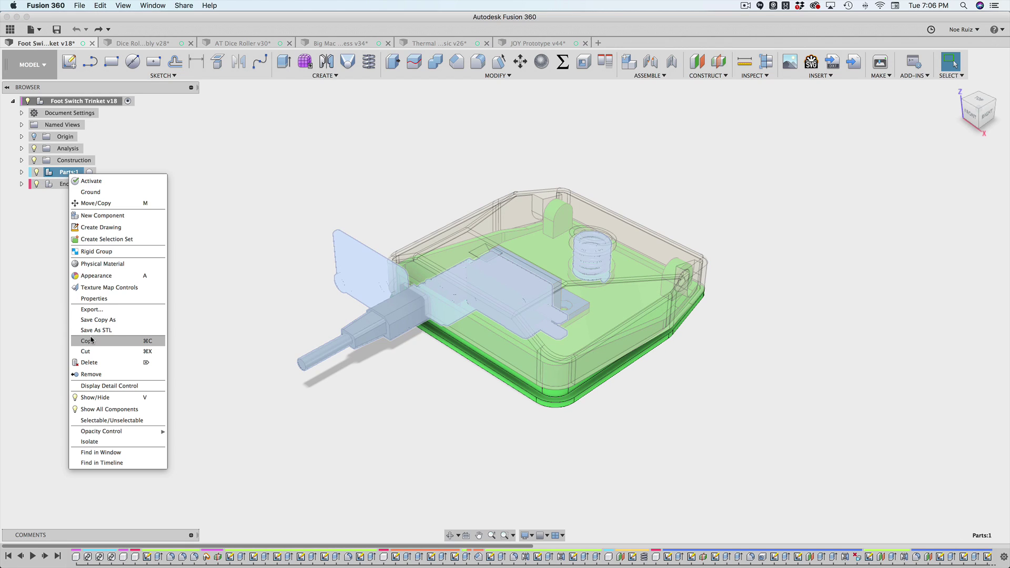
pyautogui.click(95, 442)
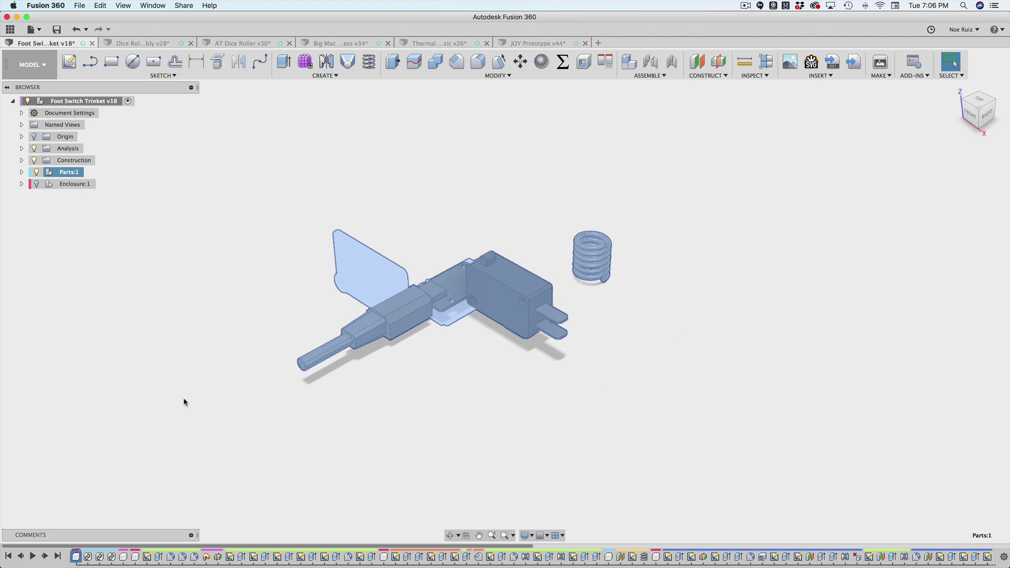
pyautogui.click(22, 172)
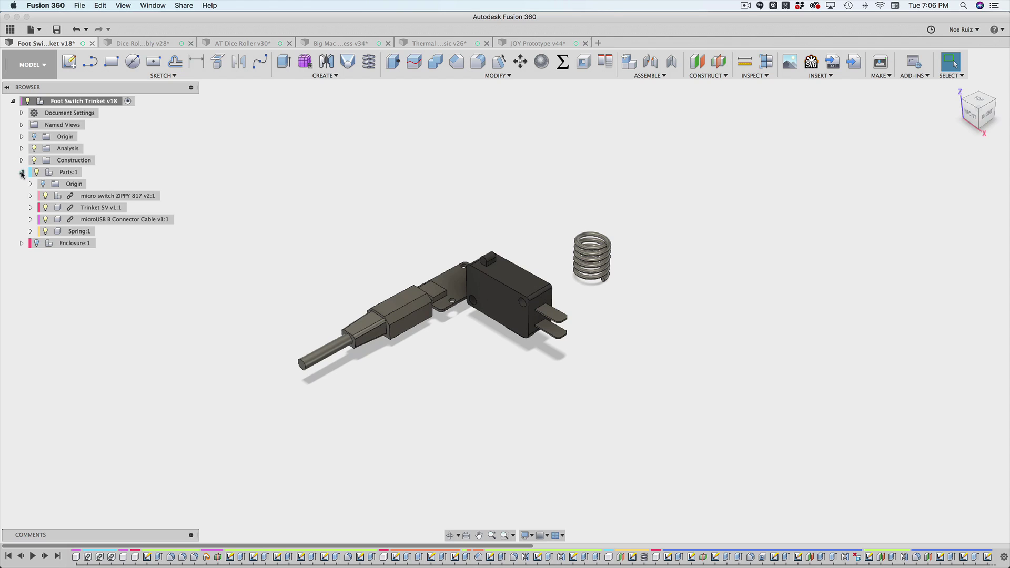
pyautogui.keyDown('shift'); pyautogui.moveTo(351, 281); pyautogui.dragTo(480, 269, button='middle'); pyautogui.keyUp('shift')
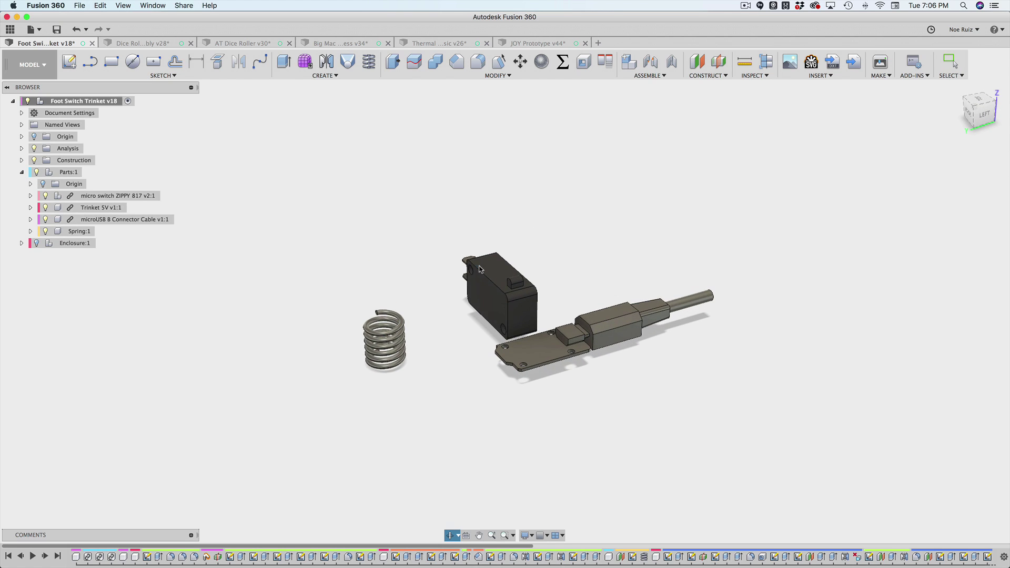
pyautogui.scroll(5, 480, 268)
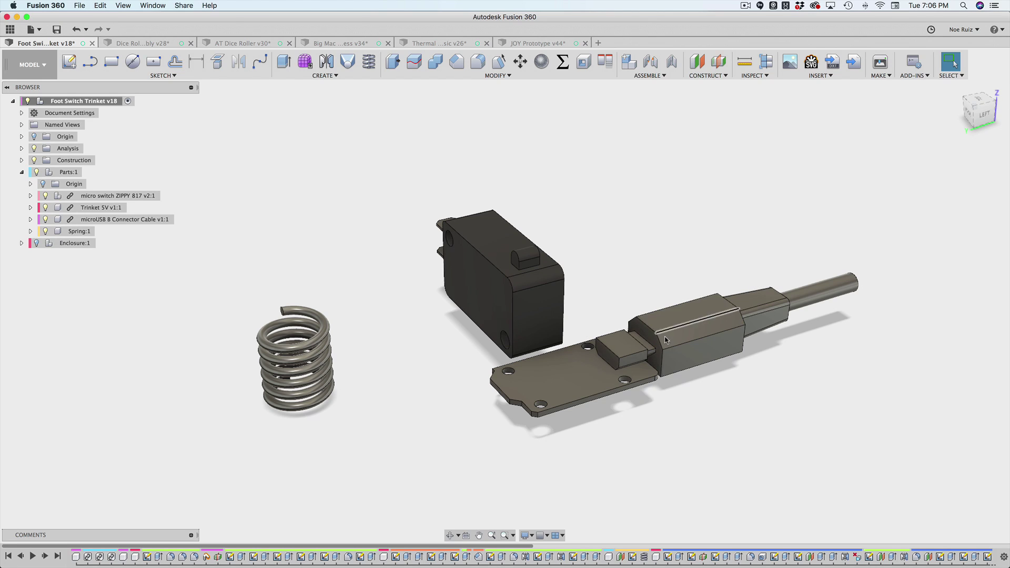
pyautogui.scroll(-3, 295, 340)
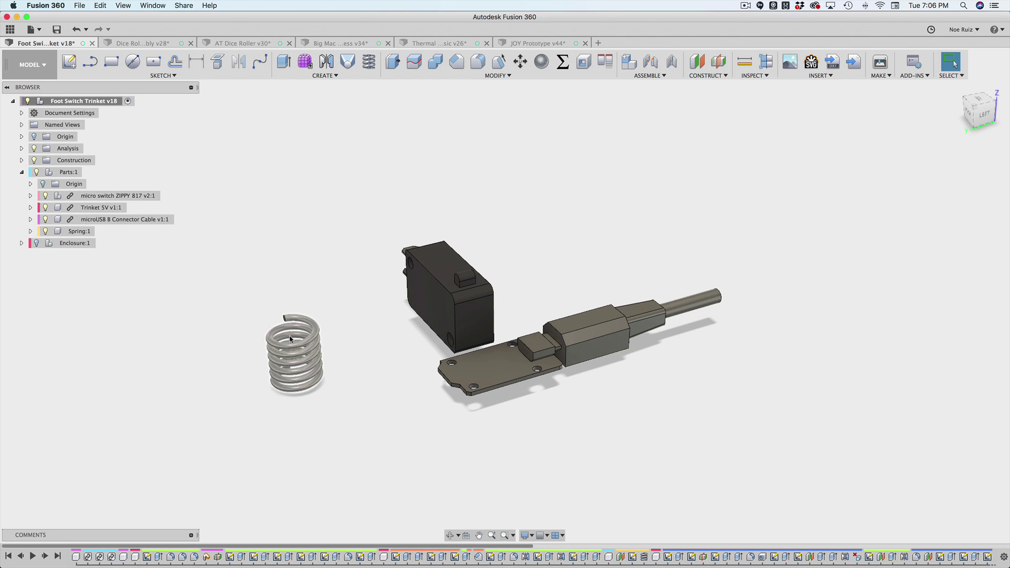
# Unisolate Parts:1, then isolate Enclosure:1 and pan to centre the lid and base.
pyautogui.rightClick(68, 175)
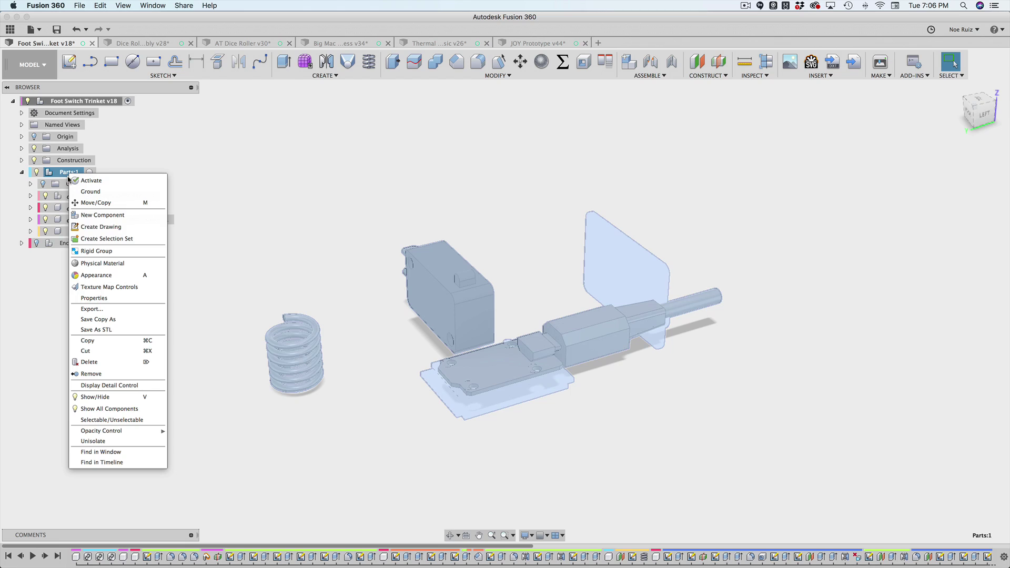
pyautogui.click(109, 443)
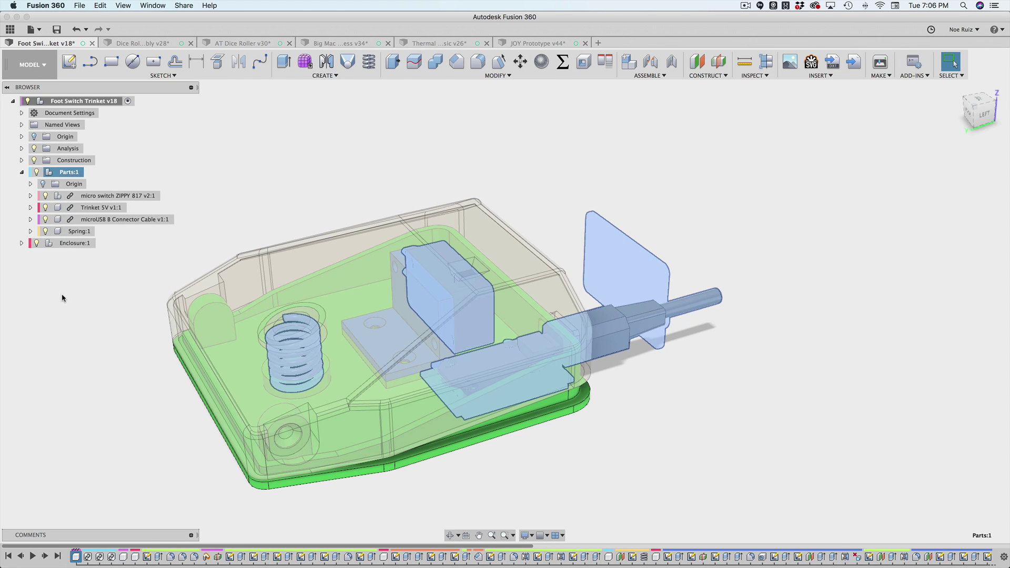
pyautogui.click(74, 243)
pyautogui.rightClick(75, 243)
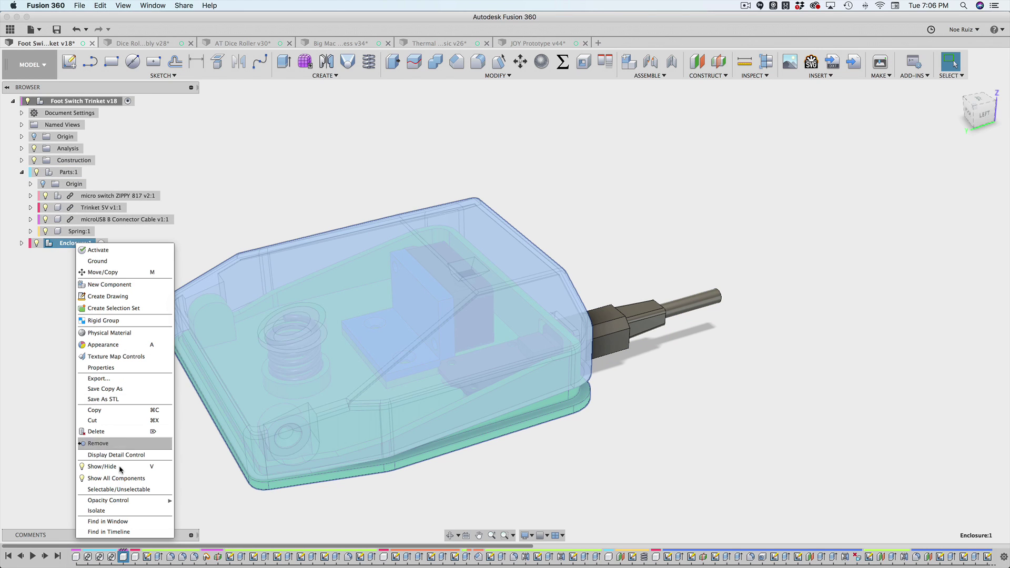
pyautogui.click(128, 511)
pyautogui.moveTo(283, 201); pyautogui.dragTo(243, 227, button='middle')
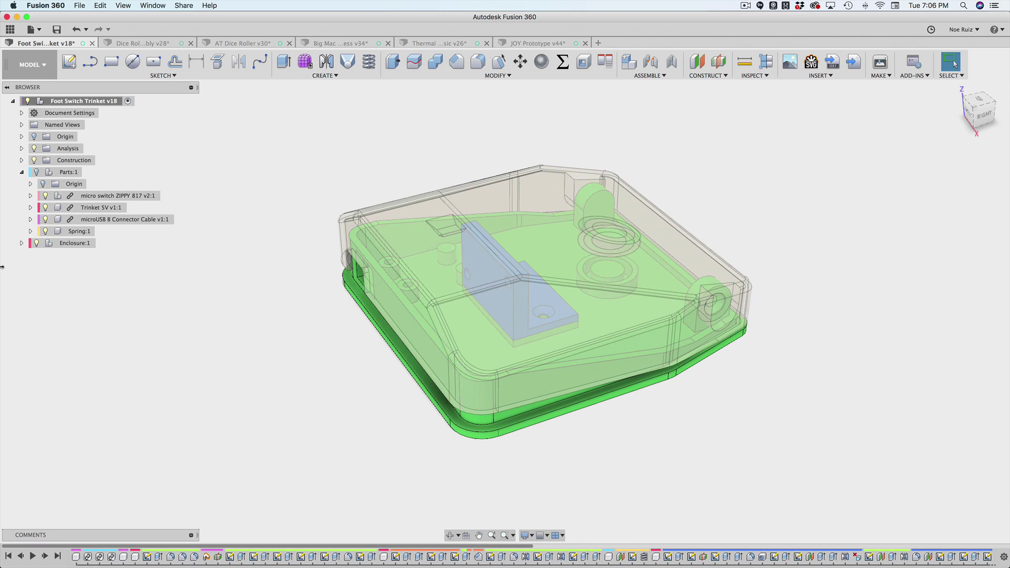
# Expand Enclosure:1, reveal bracket:1's foot-bracket body, then select the Enclosure and base:1 components.
pyautogui.click(22, 243)
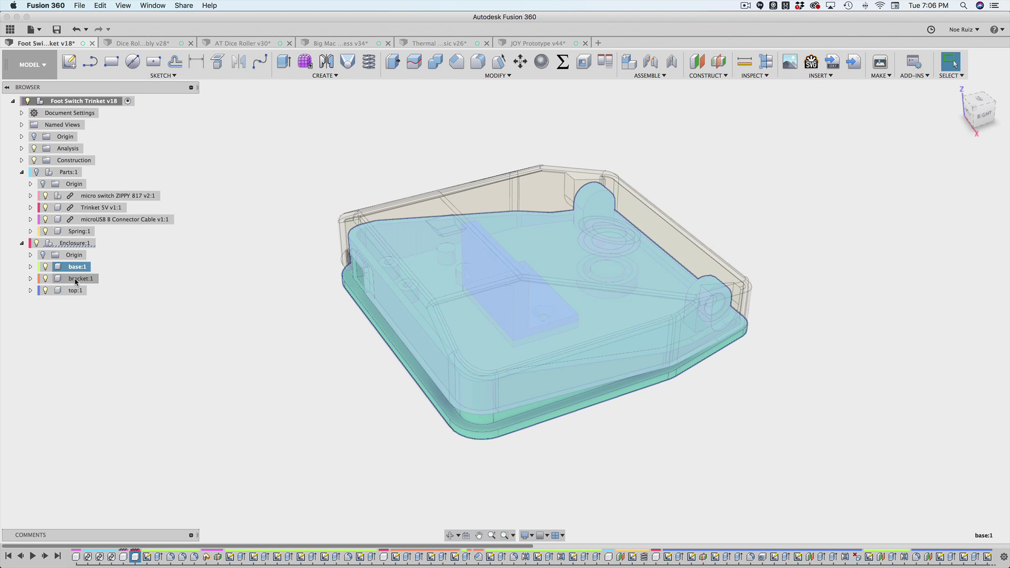
pyautogui.click(78, 279)
pyautogui.press('Escape')
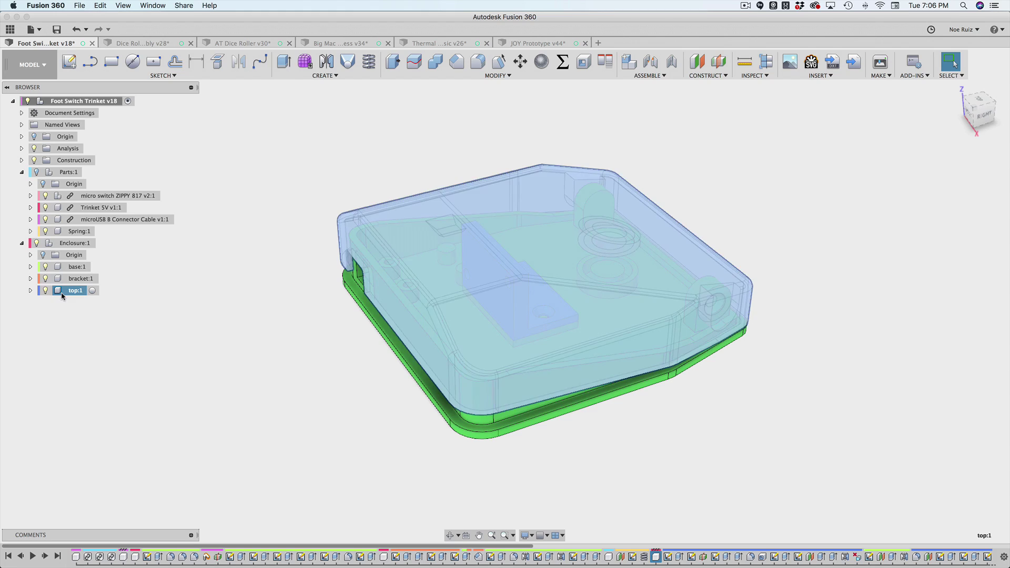
pyautogui.click(30, 279)
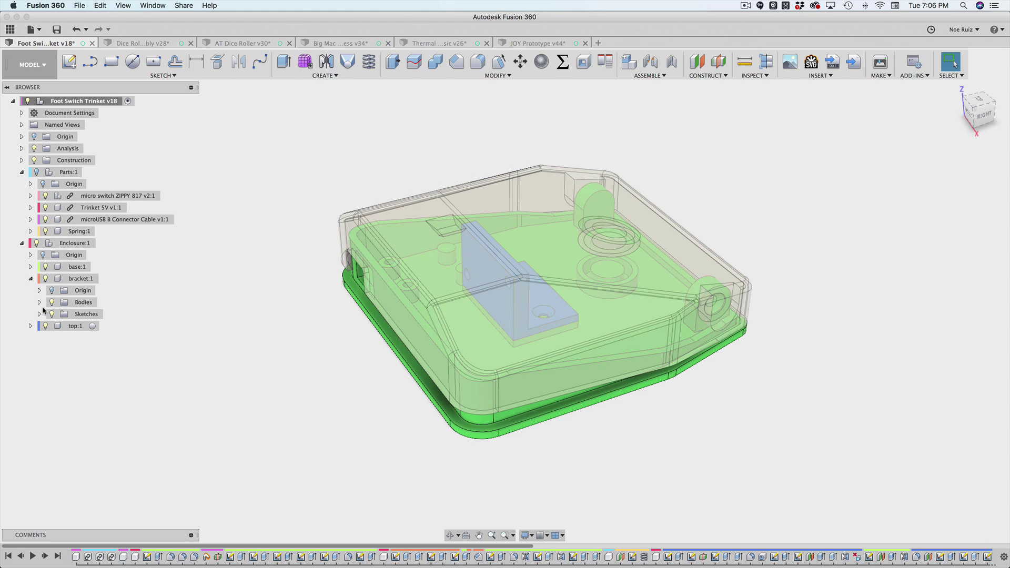
pyautogui.click(39, 302)
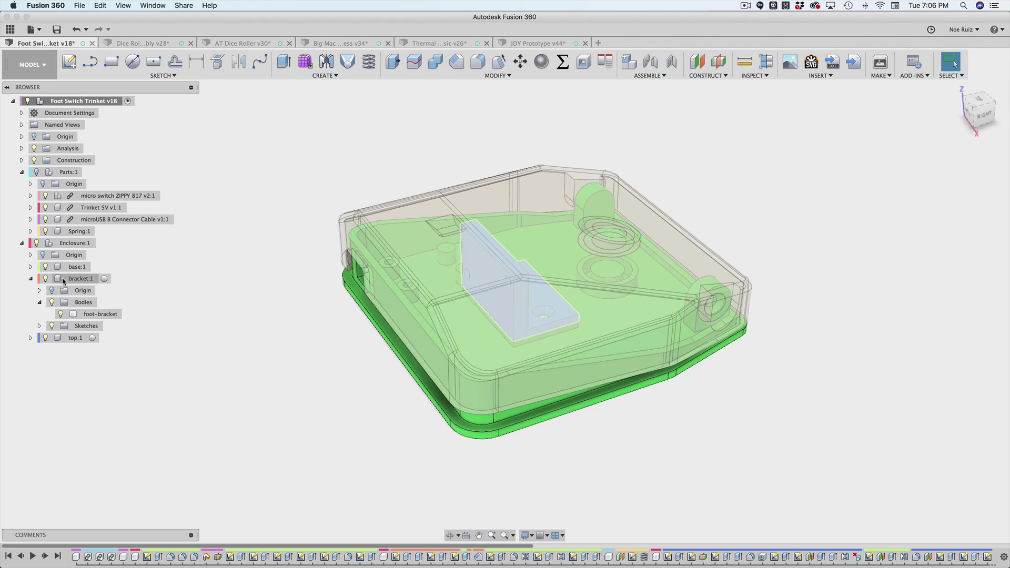
pyautogui.click(31, 278)
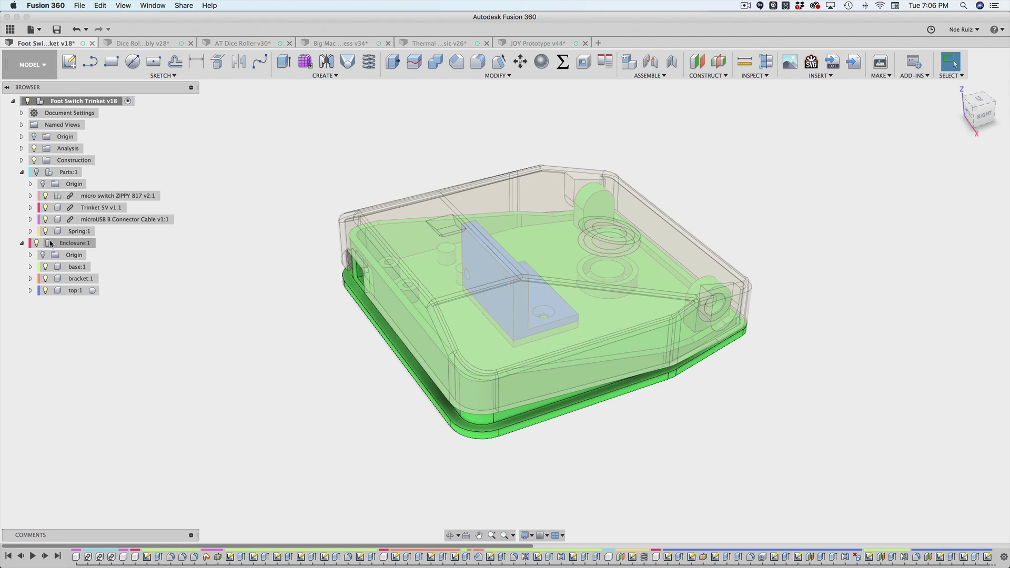
pyautogui.click(71, 243)
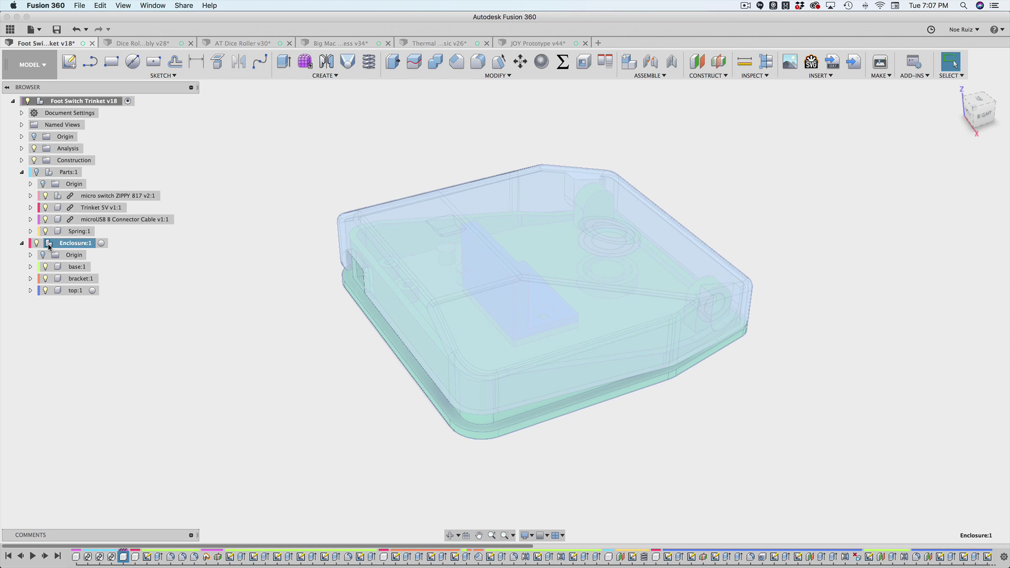
pyautogui.click(64, 266)
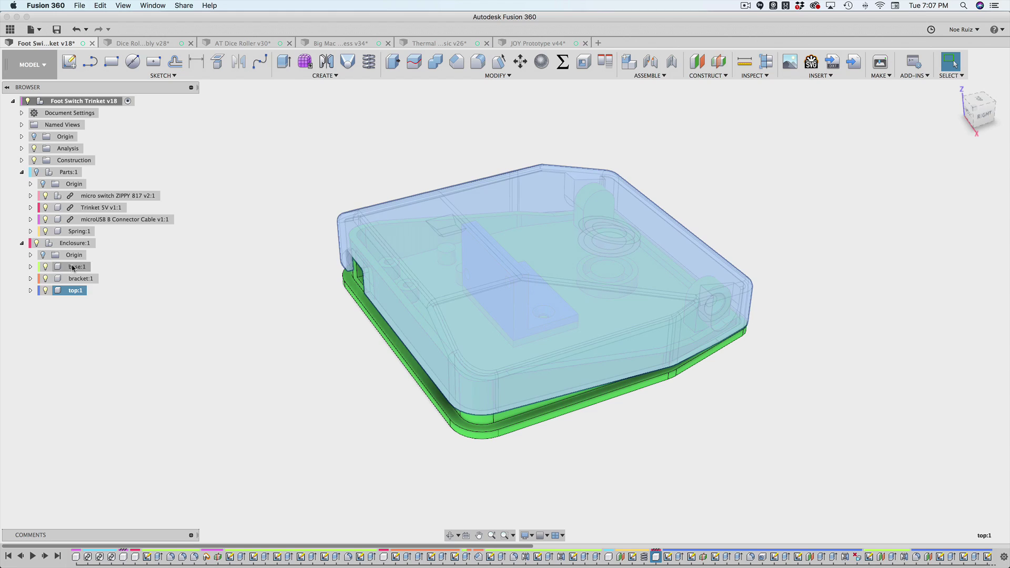
pyautogui.click(50, 243)
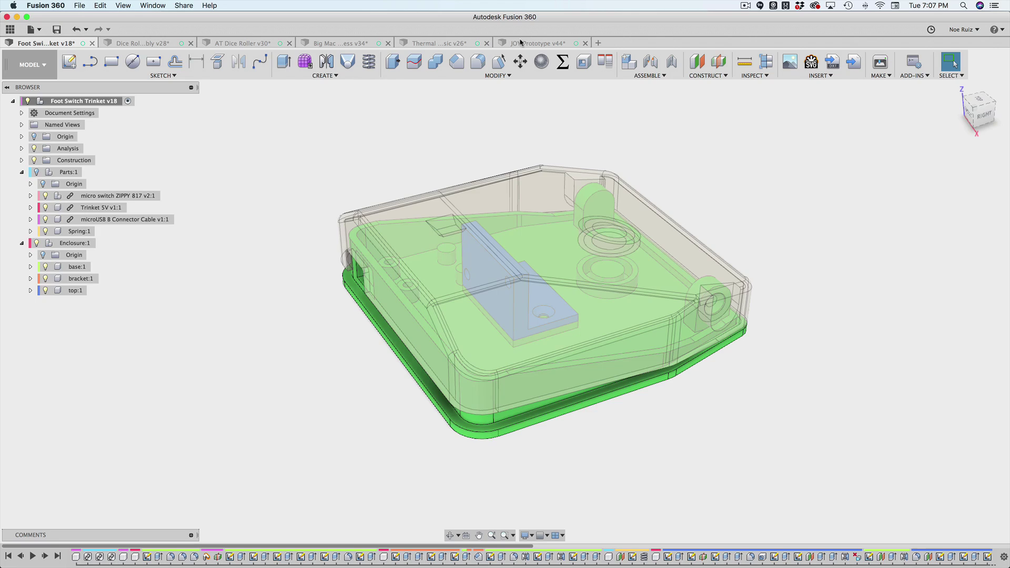
# Open JOY Prototype v44, rewind its timeline, and step forward three features to the notch cut.
pyautogui.click(523, 43)
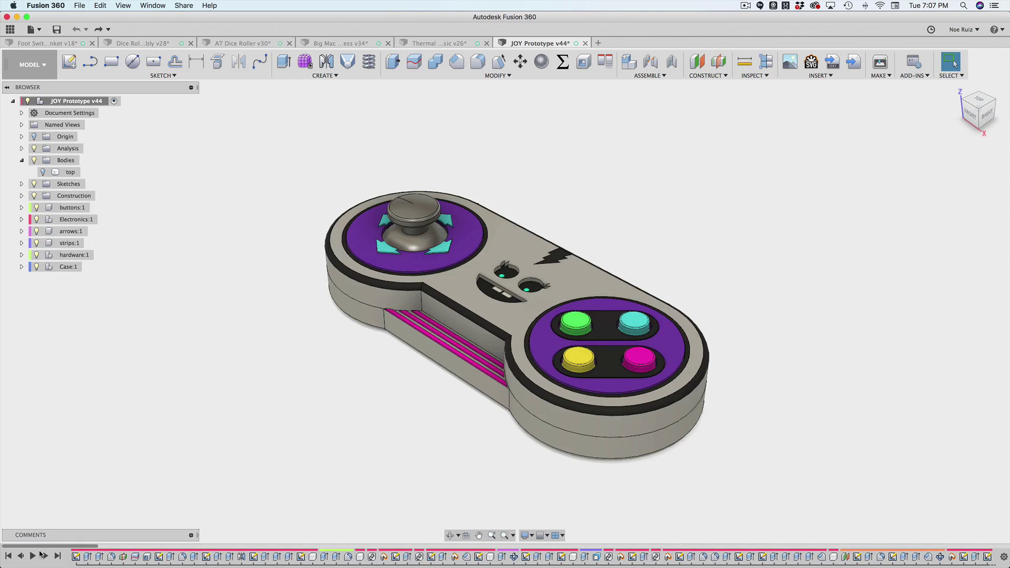
pyautogui.click(8, 556)
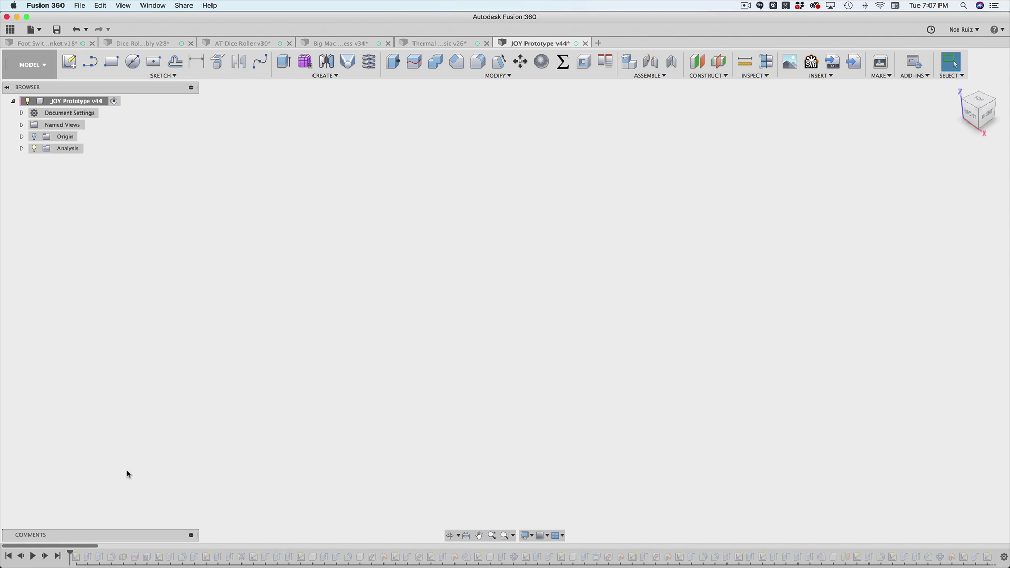
pyautogui.click(46, 557)
pyautogui.click(46, 557)
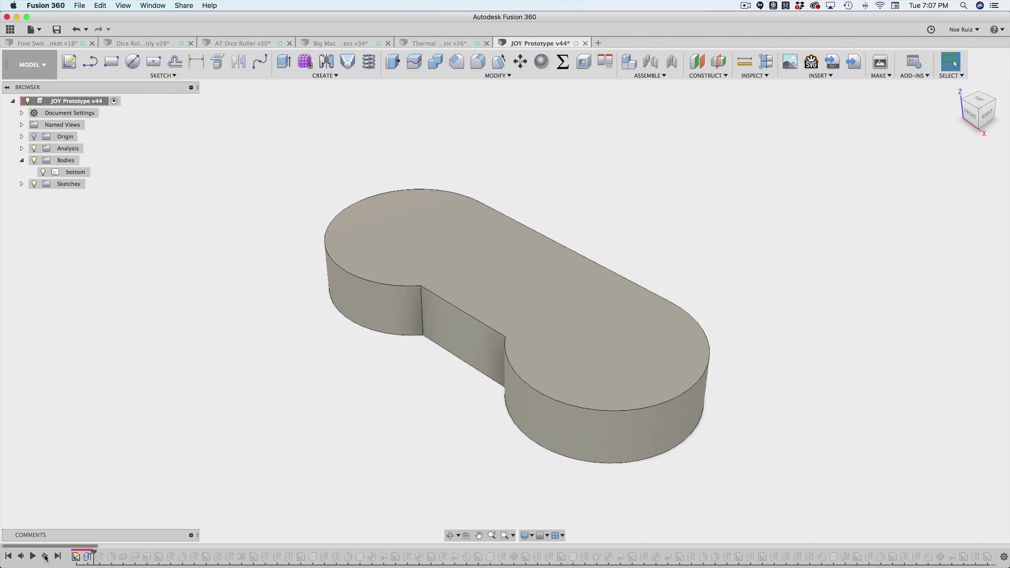
pyautogui.click(46, 557)
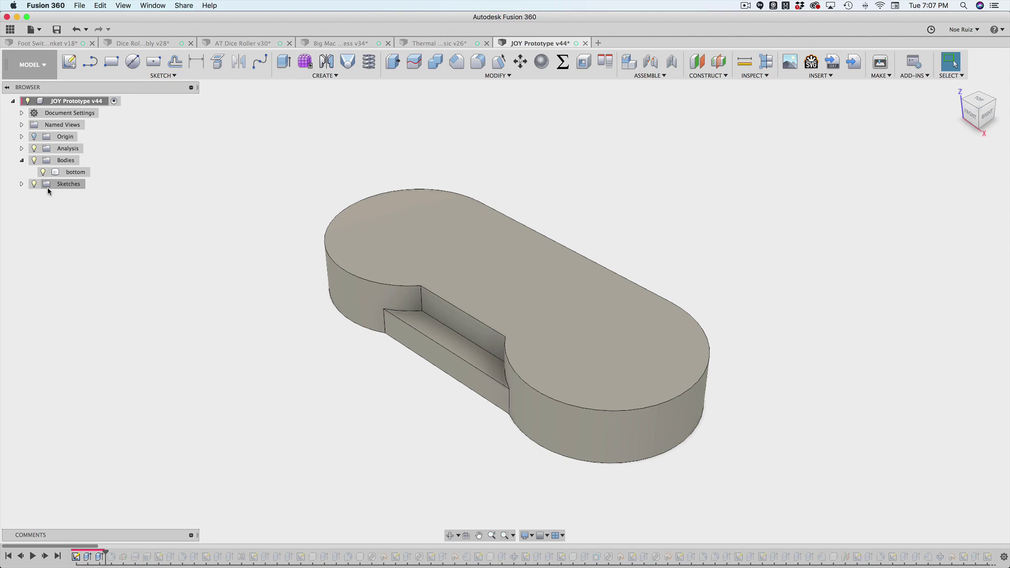
# Jump the timeline to the end, then briefly expand Electronics:1 and hardware:1 and collapse them.
pyautogui.click(58, 559)
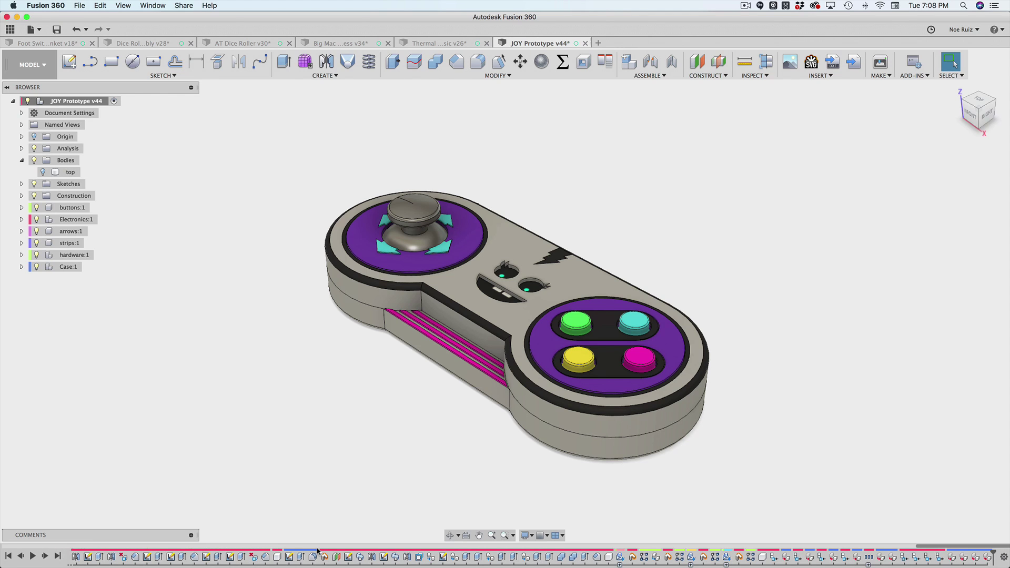
pyautogui.click(22, 161)
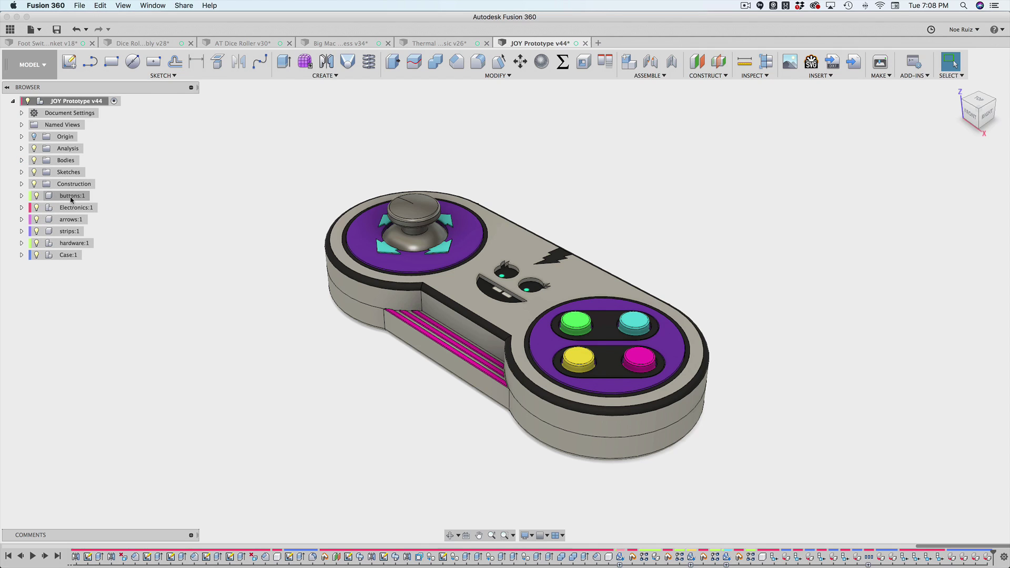
pyautogui.click(22, 207)
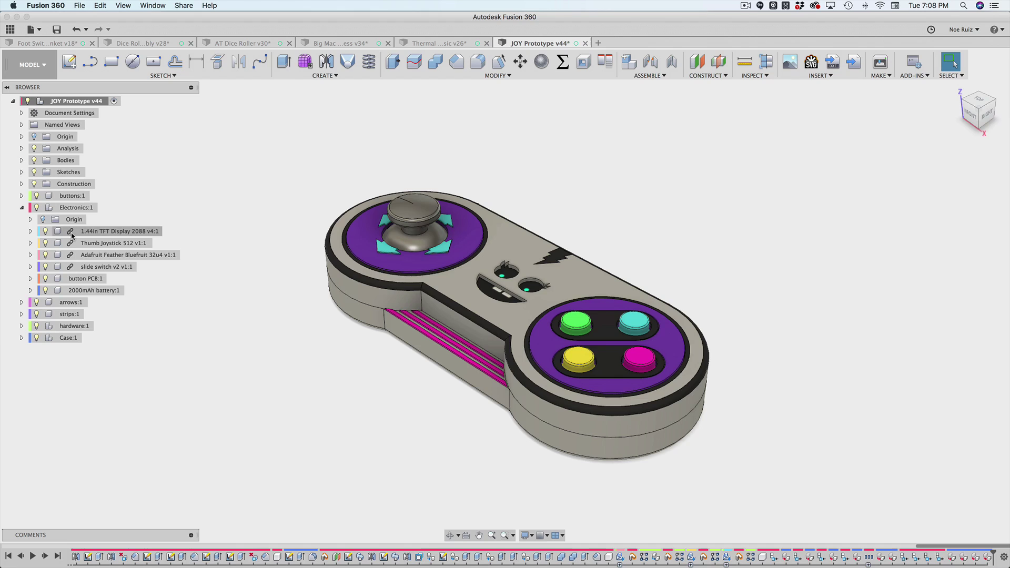
pyautogui.click(74, 207)
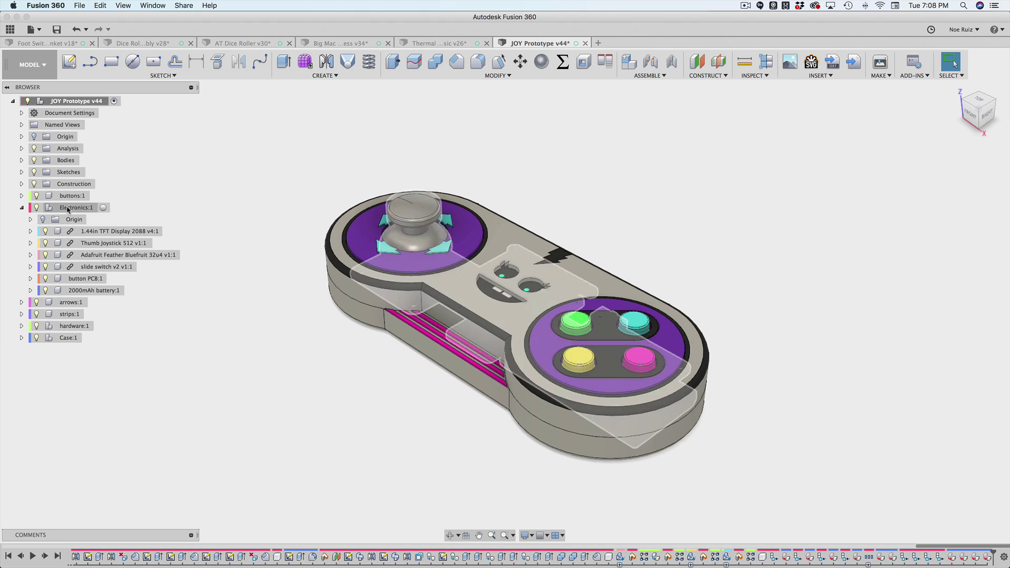
pyautogui.click(22, 208)
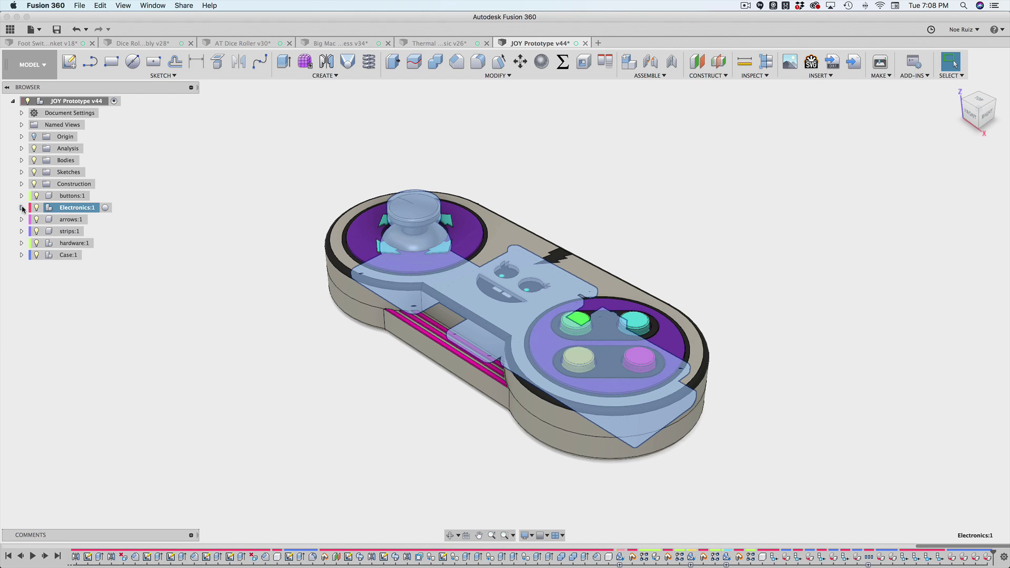
pyautogui.click(21, 242)
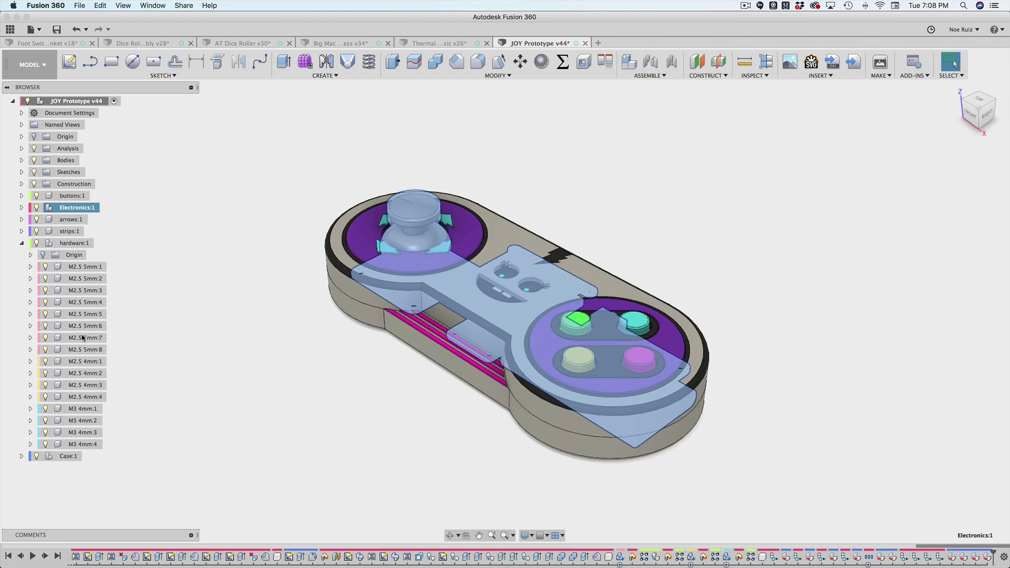
pyautogui.click(21, 243)
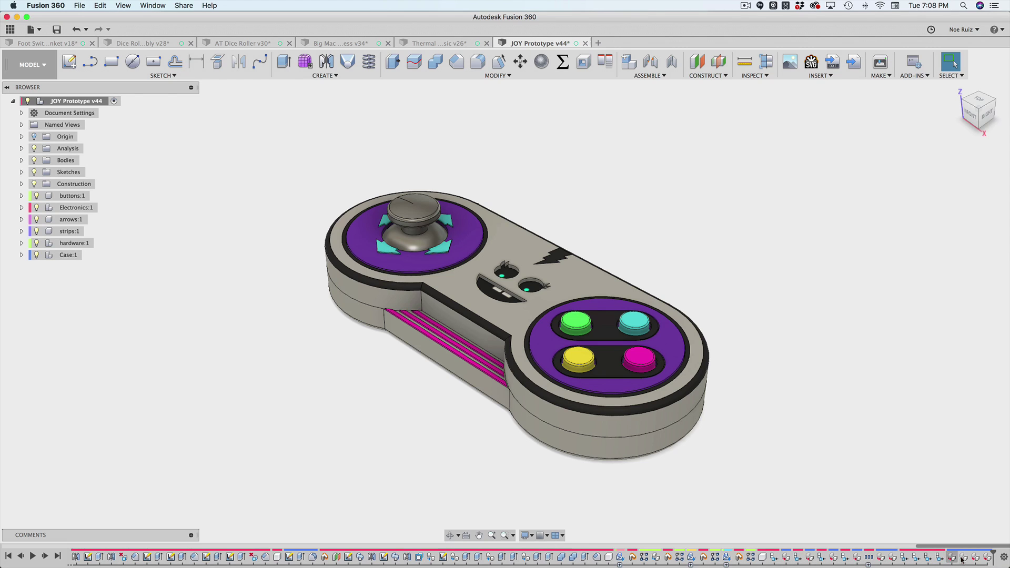
# Select the Body->Comp9, Comp8 and Comp7 timeline features, then a CutPaste feature.
pyautogui.moveTo(992, 558); pyautogui.dragTo(947, 558)
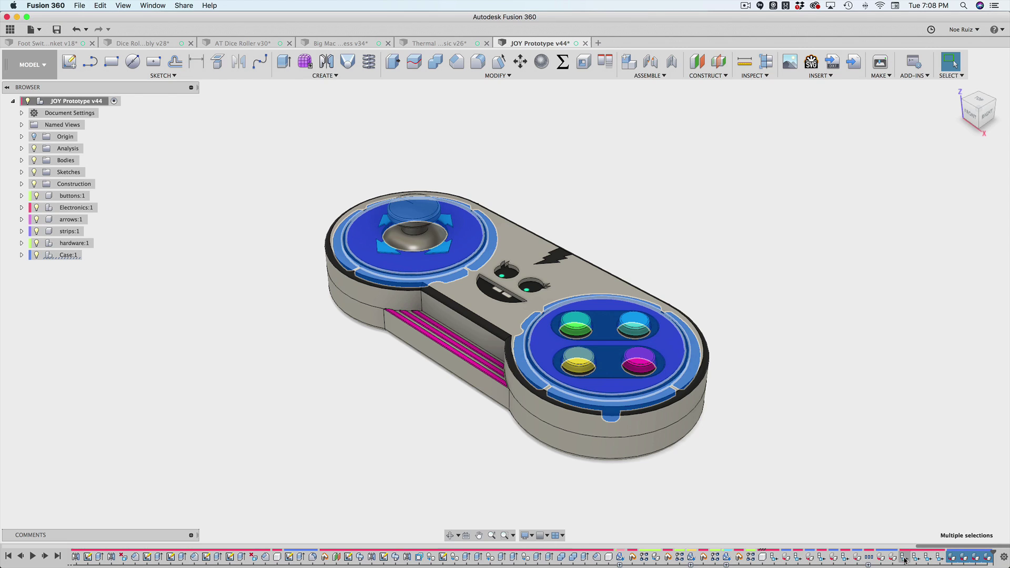
pyautogui.click(934, 558)
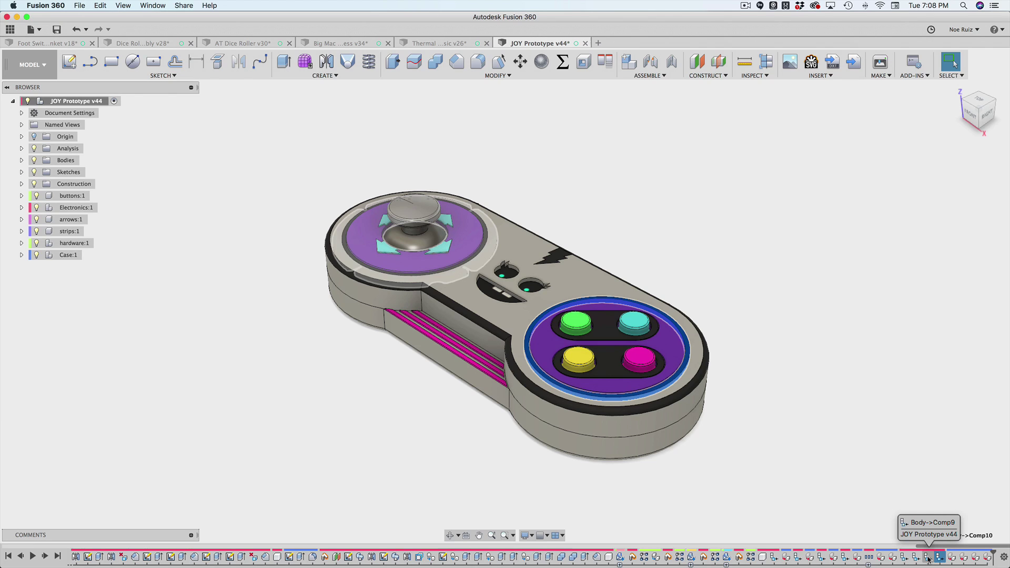
pyautogui.click(928, 558)
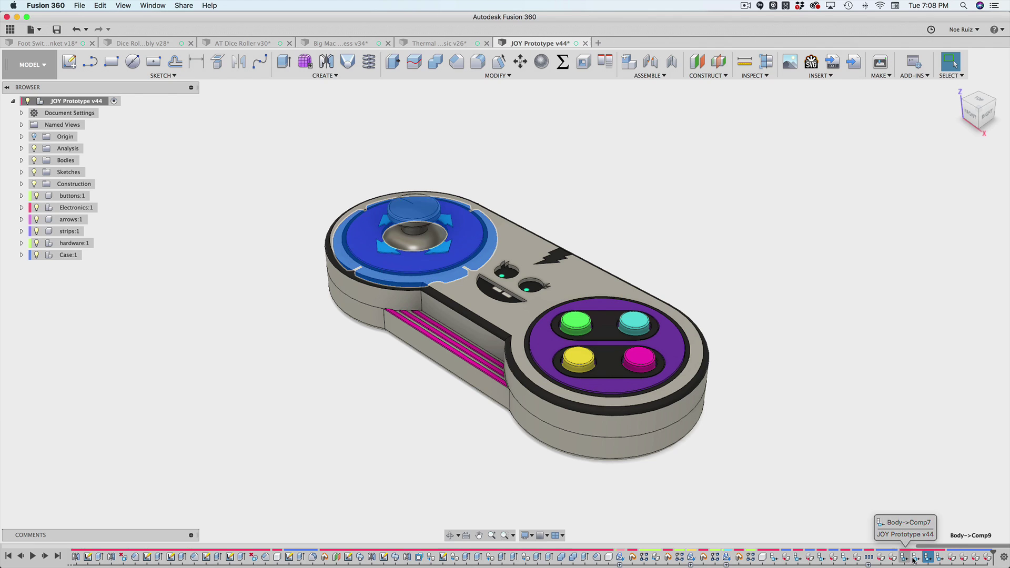
pyautogui.click(916, 558)
pyautogui.click(906, 559)
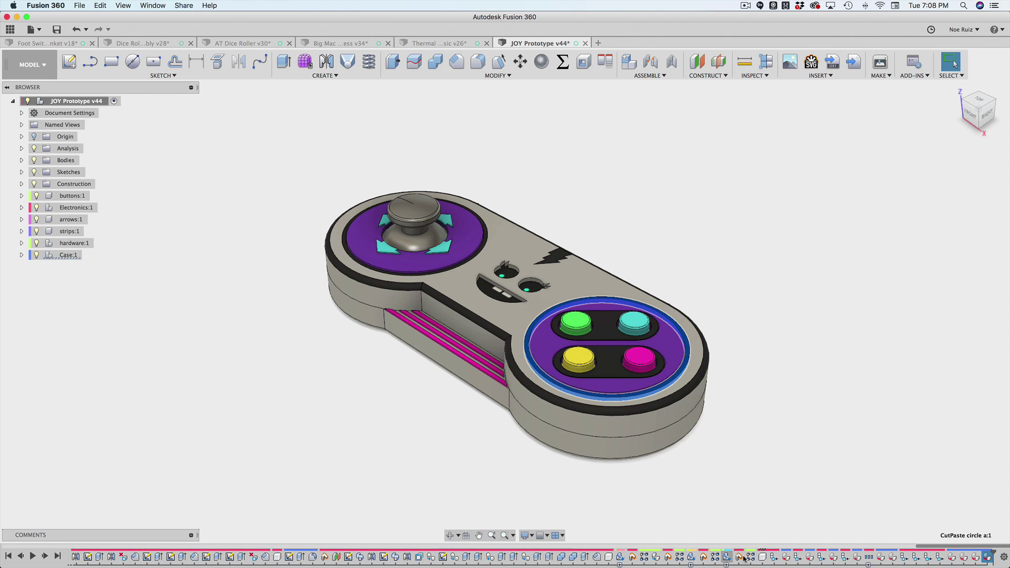
pyautogui.click(767, 558)
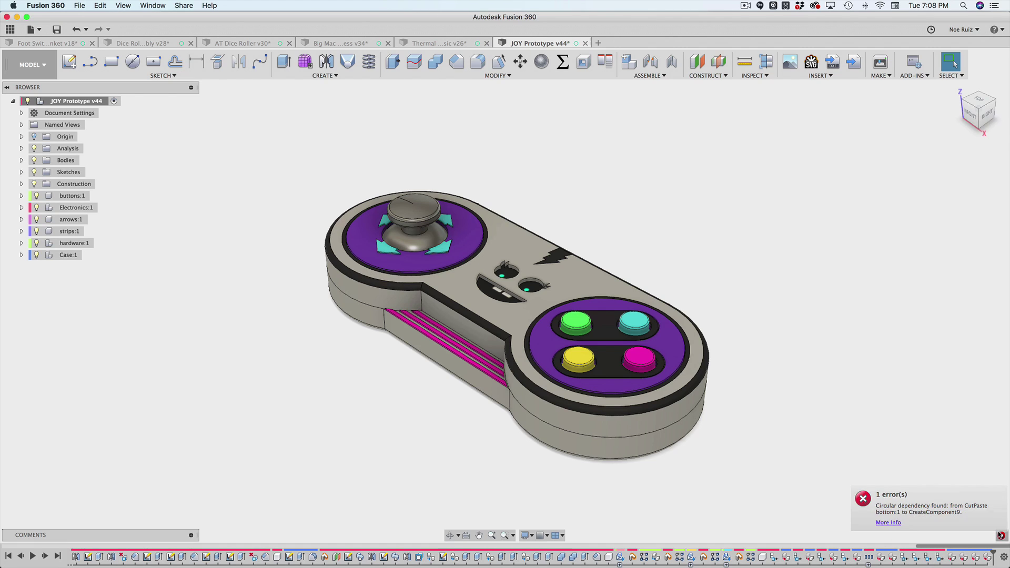
# Review the circular dependency details, expanding First feature, Last feature and Total 53 features.
pyautogui.click(1001, 536)
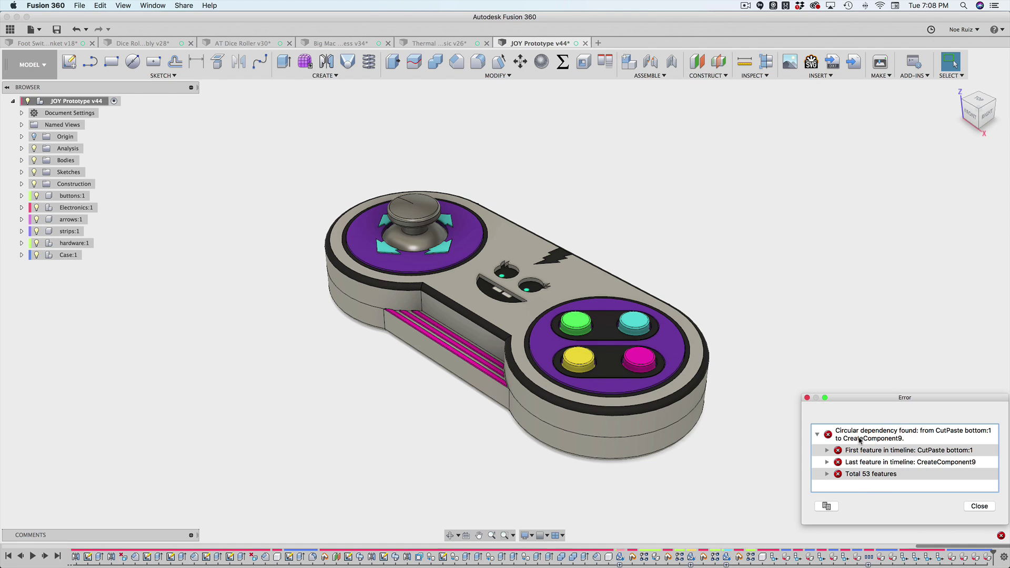
pyautogui.click(895, 437)
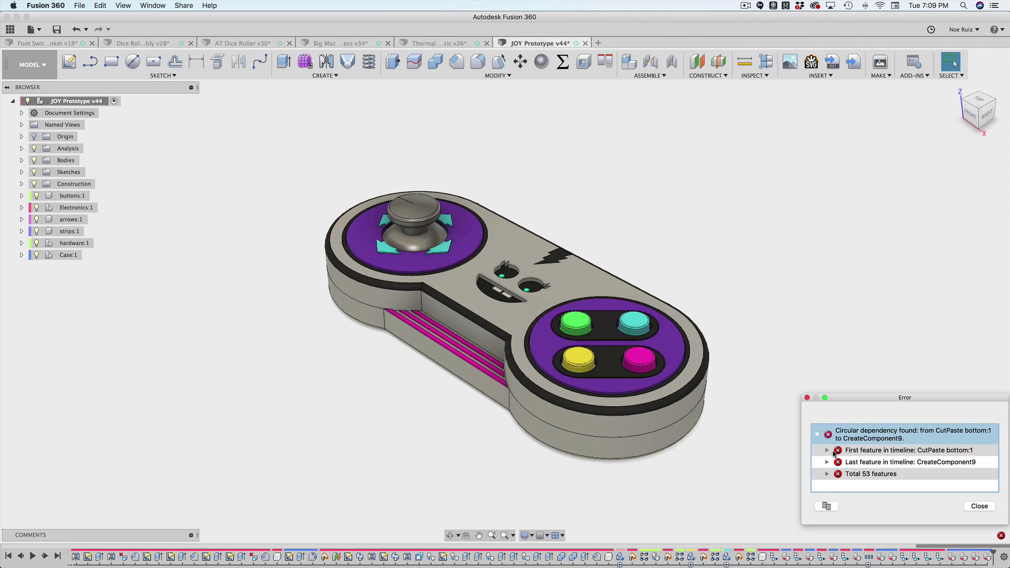
pyautogui.click(828, 451)
pyautogui.scroll(-1, 829, 466)
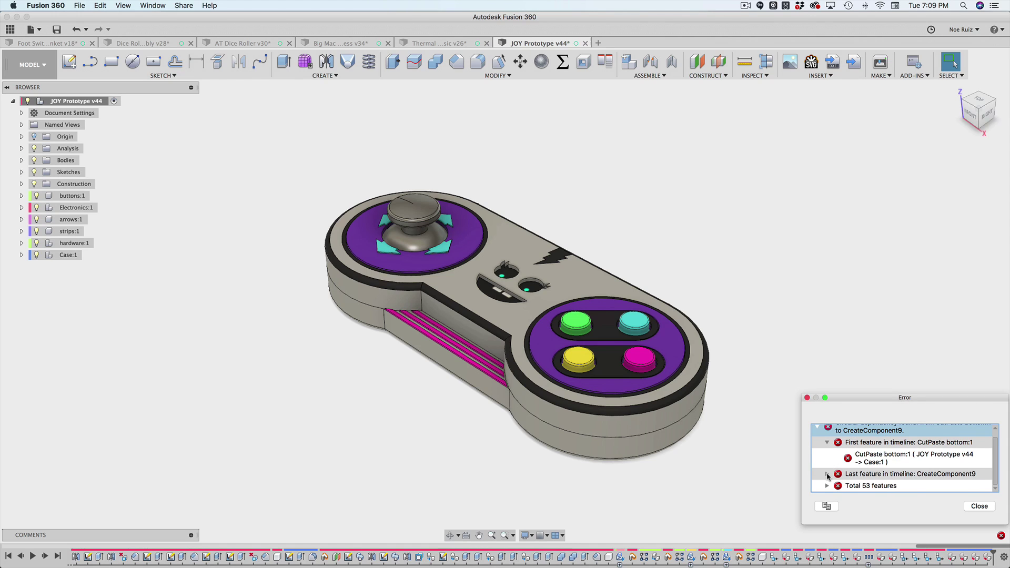
pyautogui.click(827, 475)
pyautogui.click(829, 486)
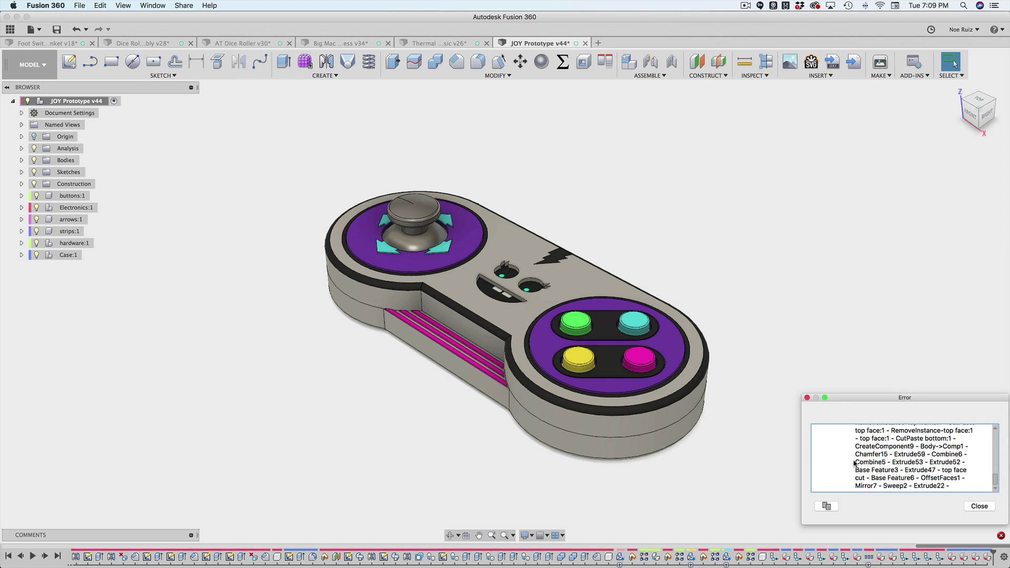
pyautogui.click(934, 452)
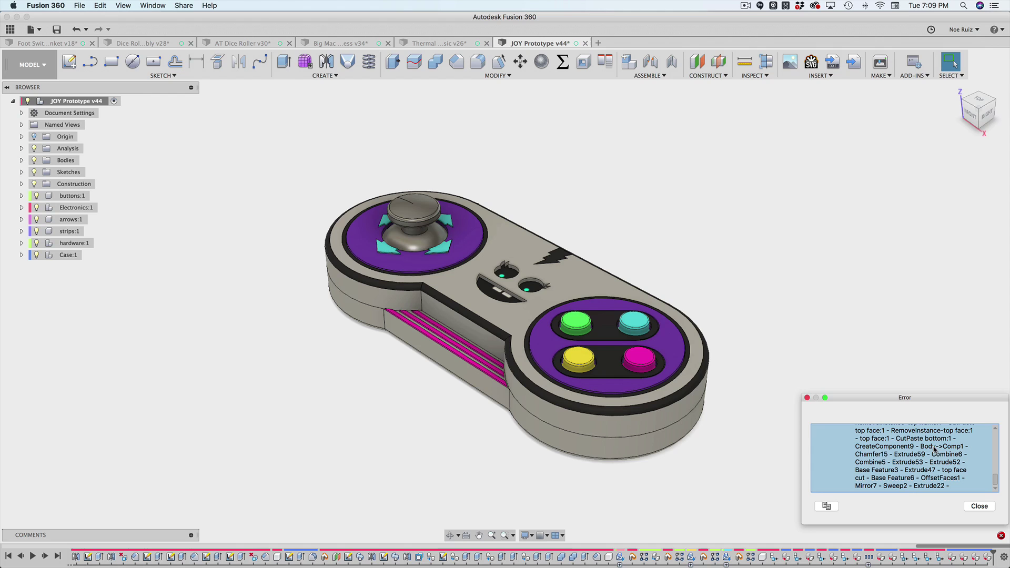
pyautogui.click(971, 507)
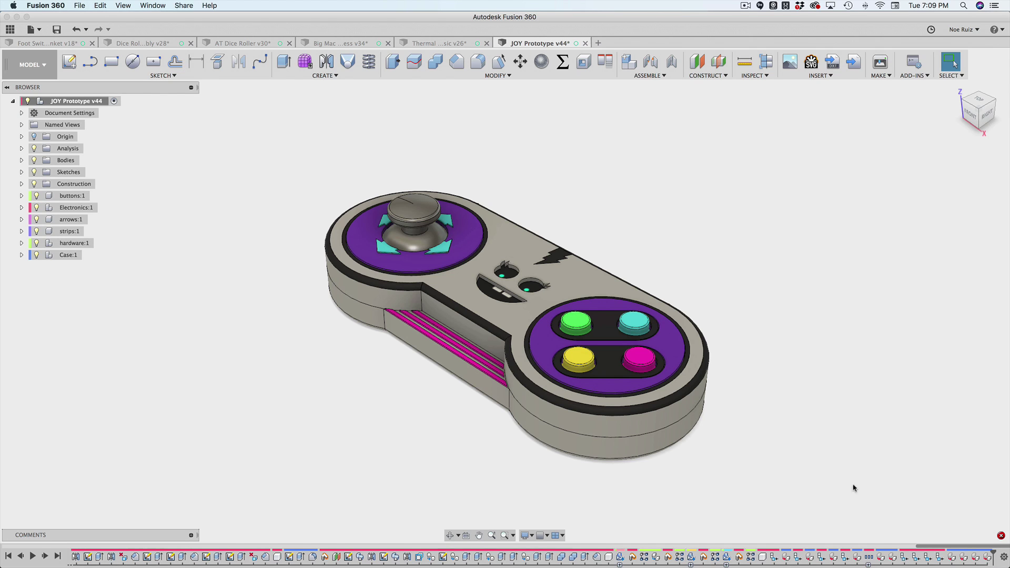
# Select the right pad cover feature and recheck the CutPaste bottom:1 to CreateComponent9 error, then dismiss it.
pyautogui.hscroll(-15, 300, 559)
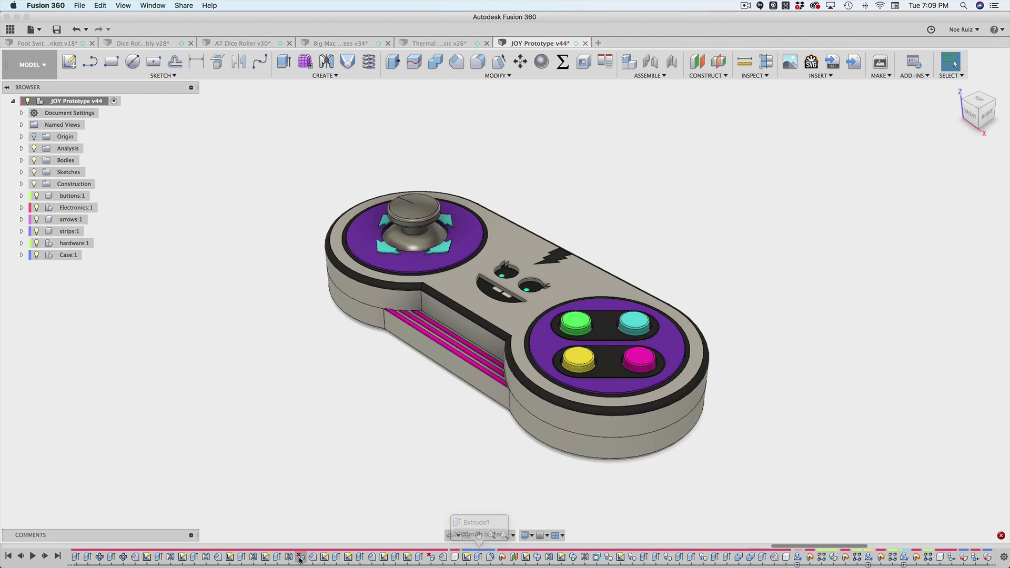
pyautogui.hscroll(15, 300, 559)
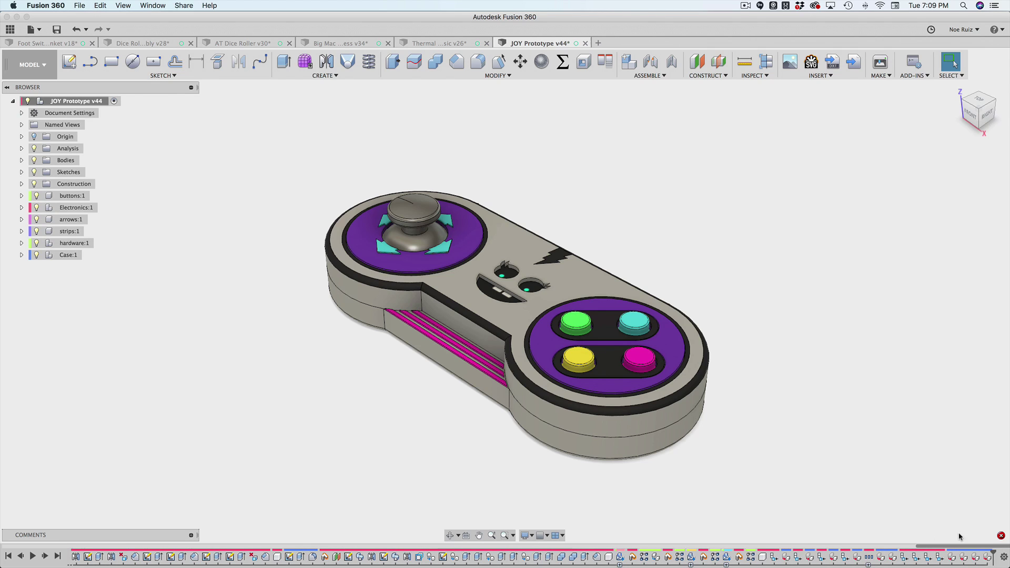
pyautogui.click(977, 556)
pyautogui.click(1001, 536)
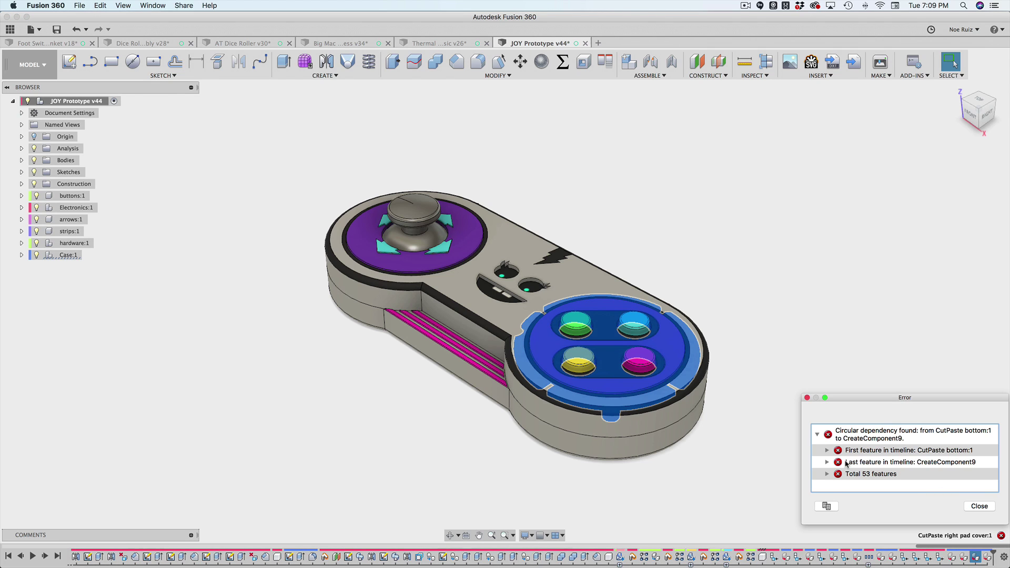
pyautogui.click(856, 476)
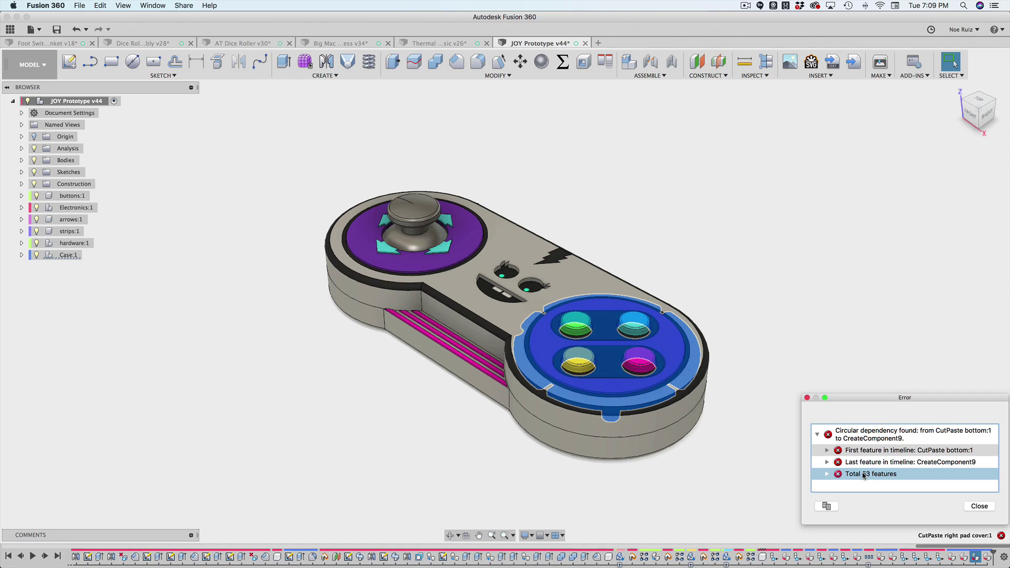
pyautogui.click(953, 434)
pyautogui.click(807, 398)
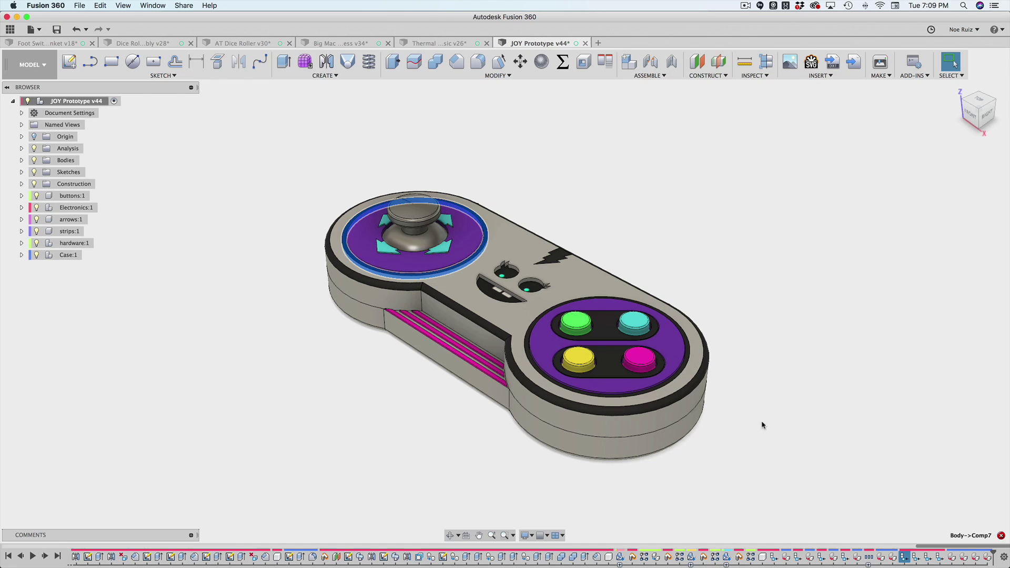
# Undo several roll history steps to restore the complete JOY controller.
pyautogui.click(77, 29)
pyautogui.click(86, 30)
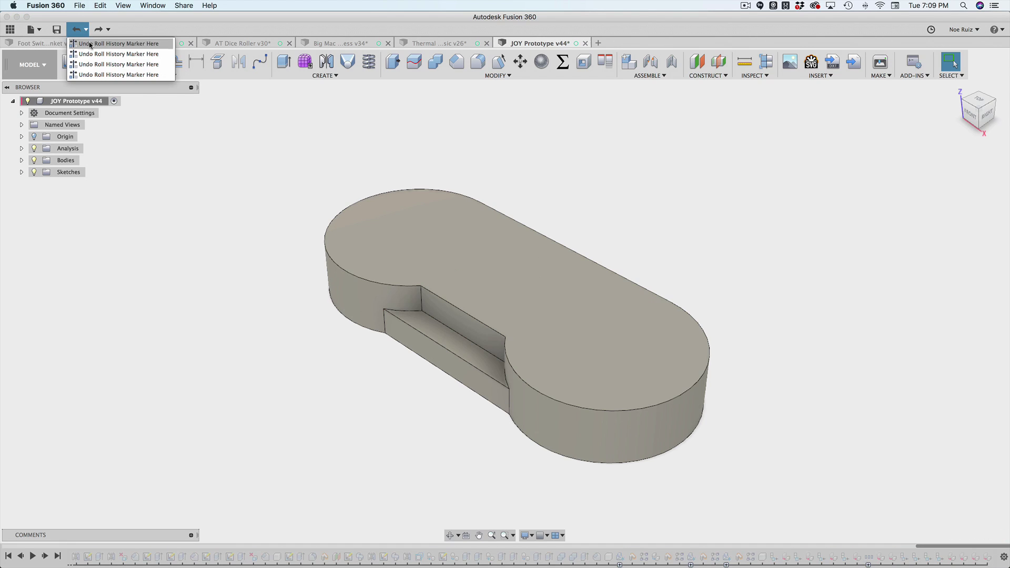
pyautogui.click(88, 44)
pyautogui.click(89, 43)
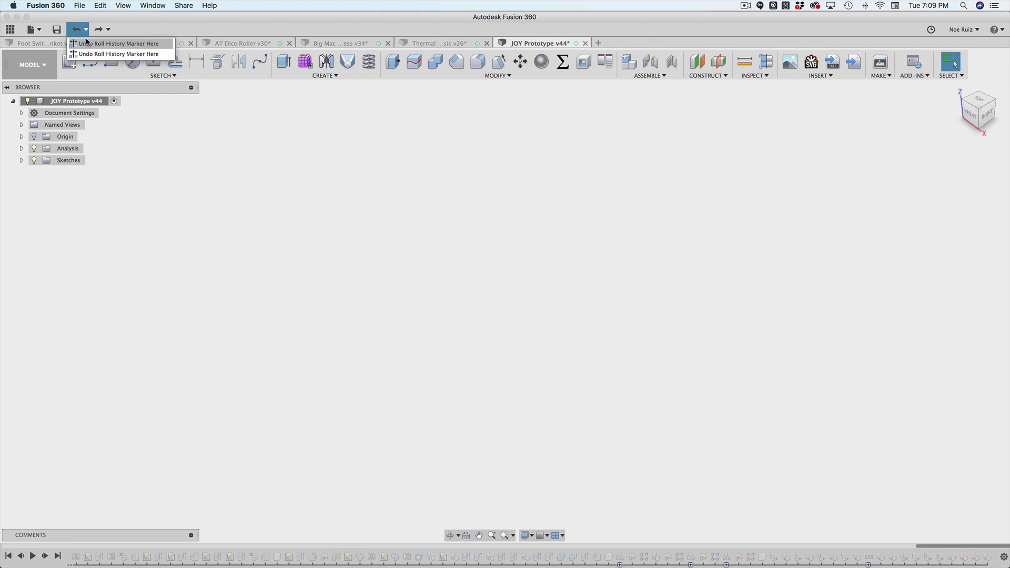
pyautogui.click(88, 44)
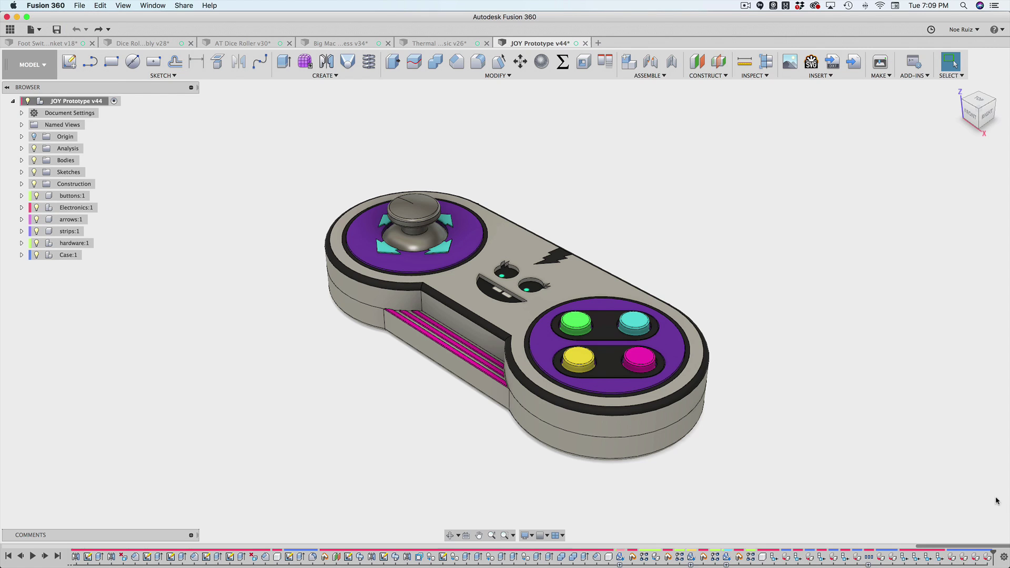
# Scroll back and forth along the JOY Prototype timeline to browse its features.
pyautogui.click(616, 548)
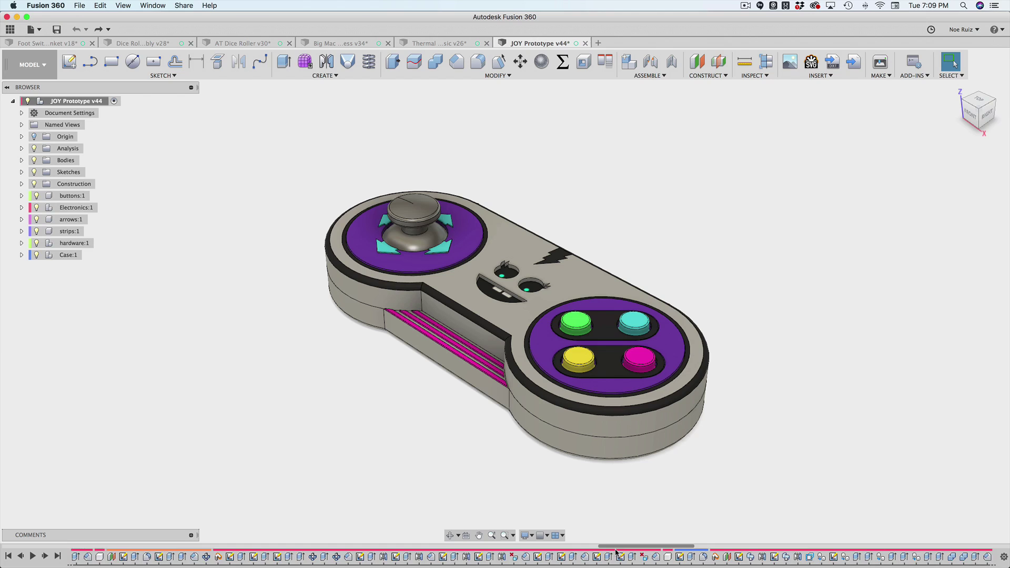
pyautogui.hscroll(10, 616, 550)
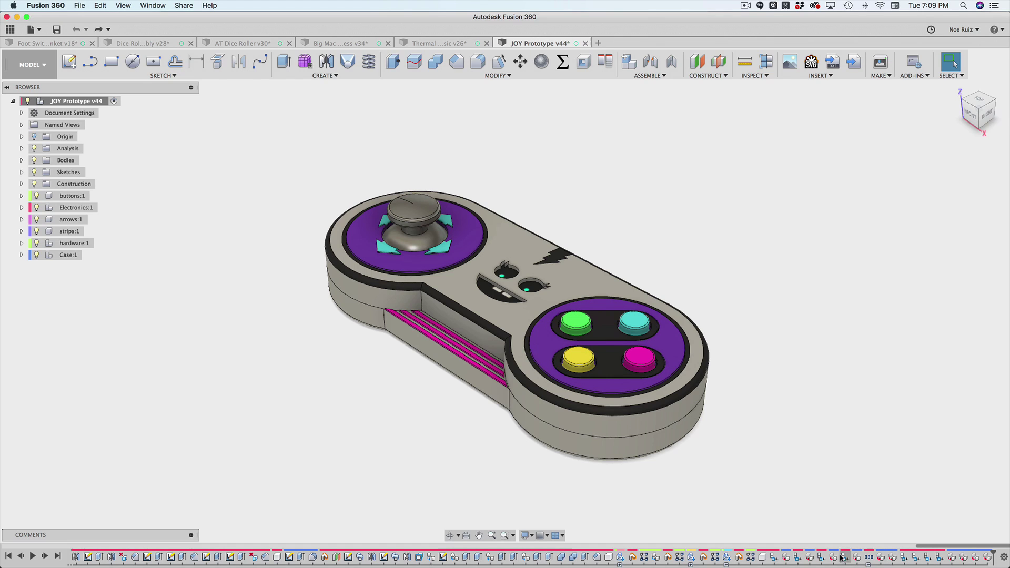
pyautogui.hscroll(-10, 387, 556)
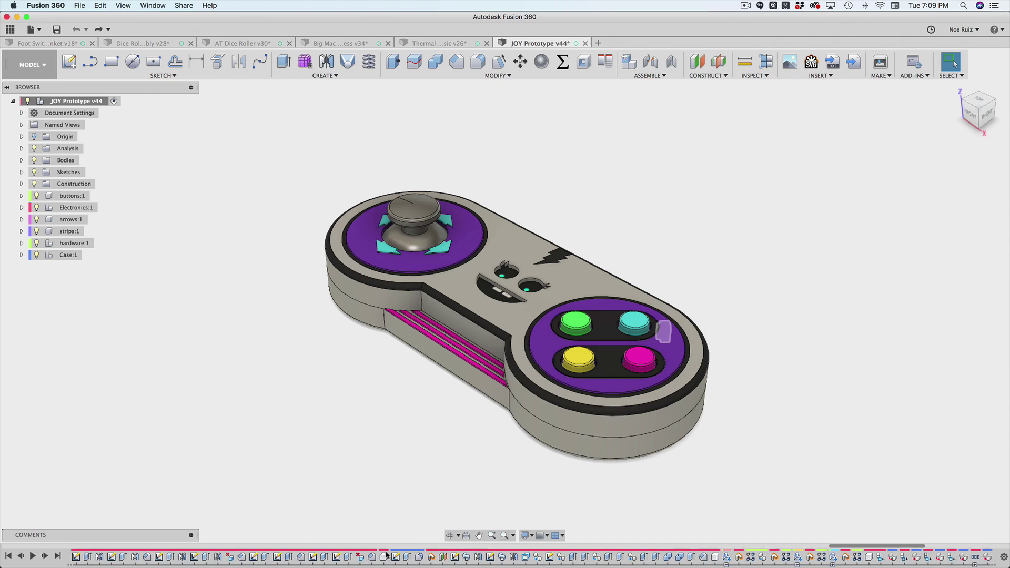
pyautogui.hscroll(-12, 387, 555)
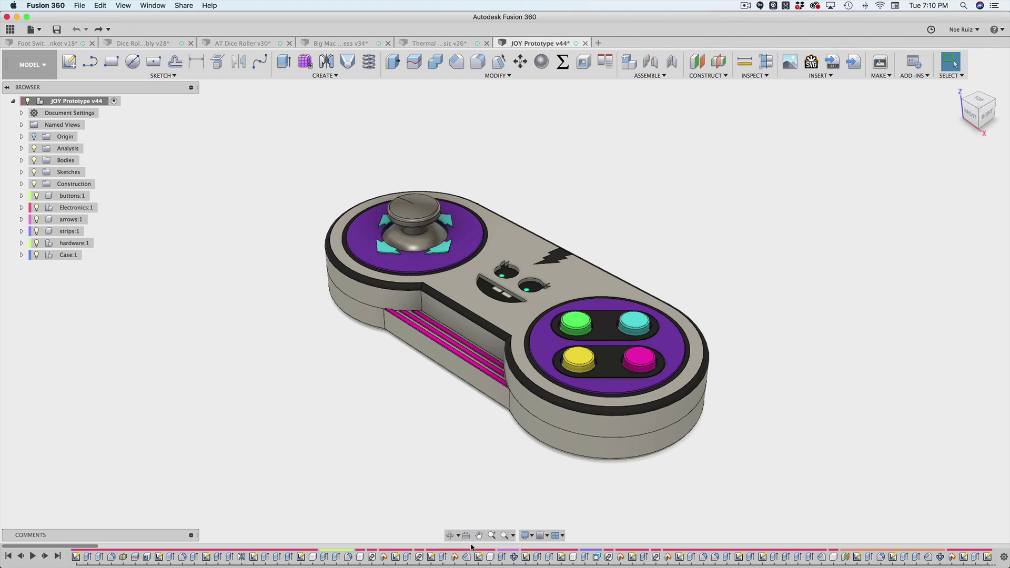
pyautogui.hscroll(5, 488, 559)
pyautogui.hscroll(-8, 488, 559)
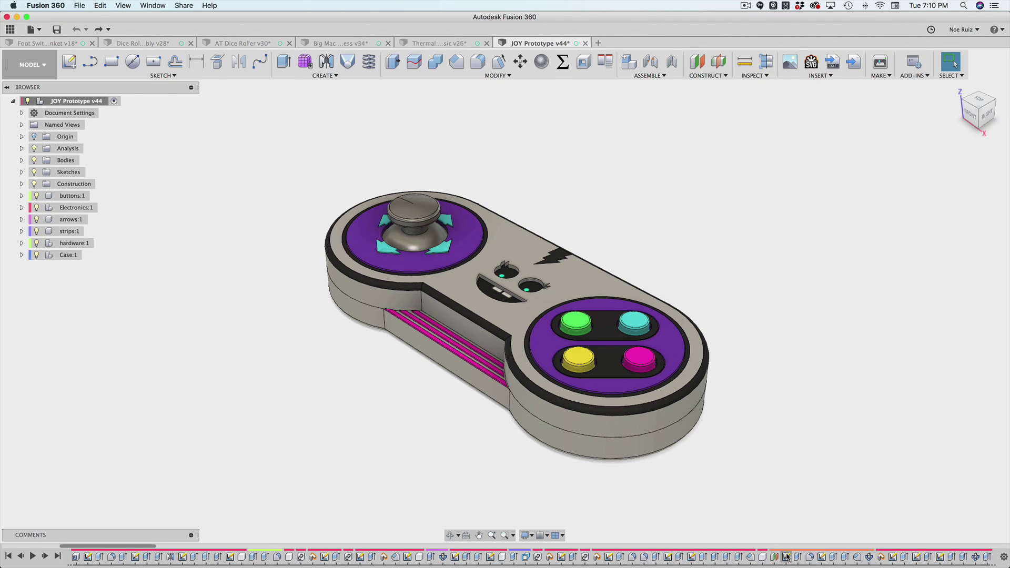
pyautogui.hscroll(5, 736, 557)
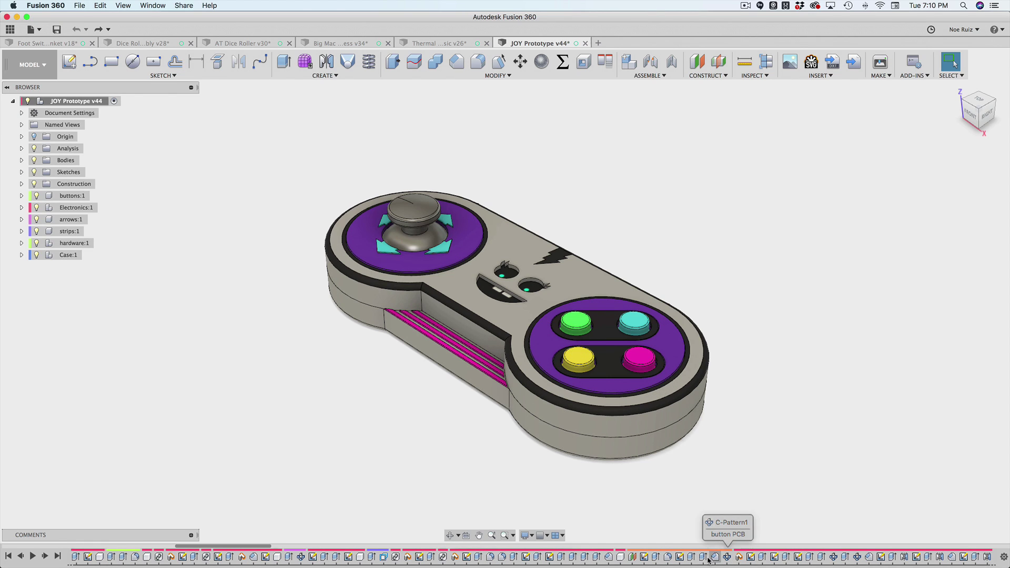
# Select Fillet1 and a range of pattern features, then clear the selection with Esc.
pyautogui.click(667, 557)
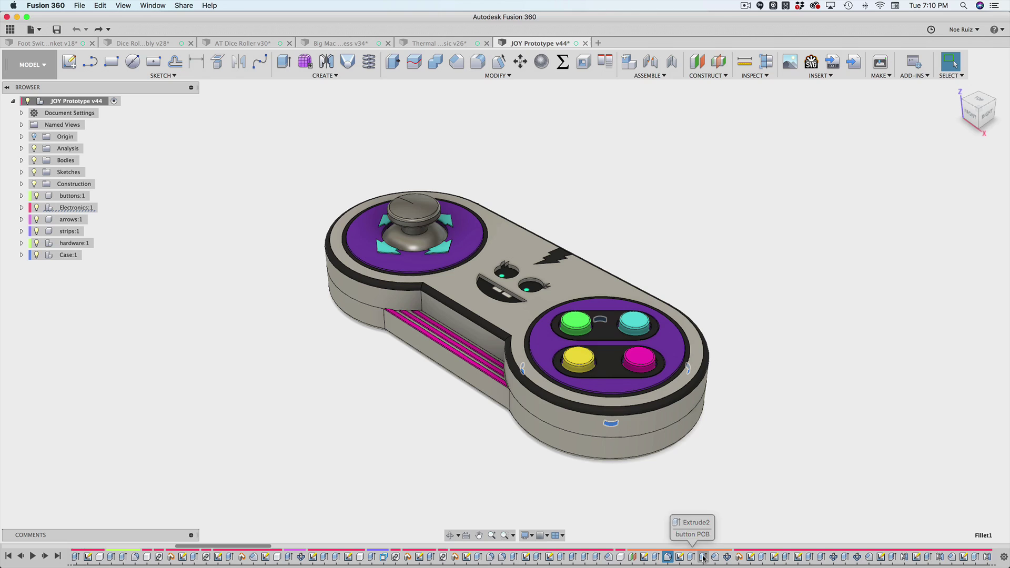
pyautogui.moveTo(728, 557); pyautogui.dragTo(620, 552)
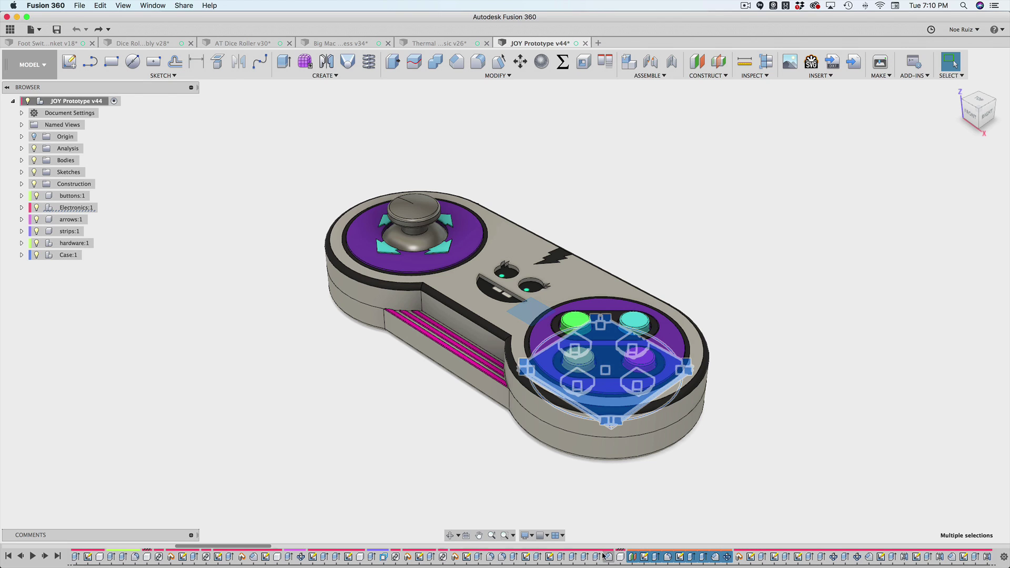
pyautogui.press('Escape')
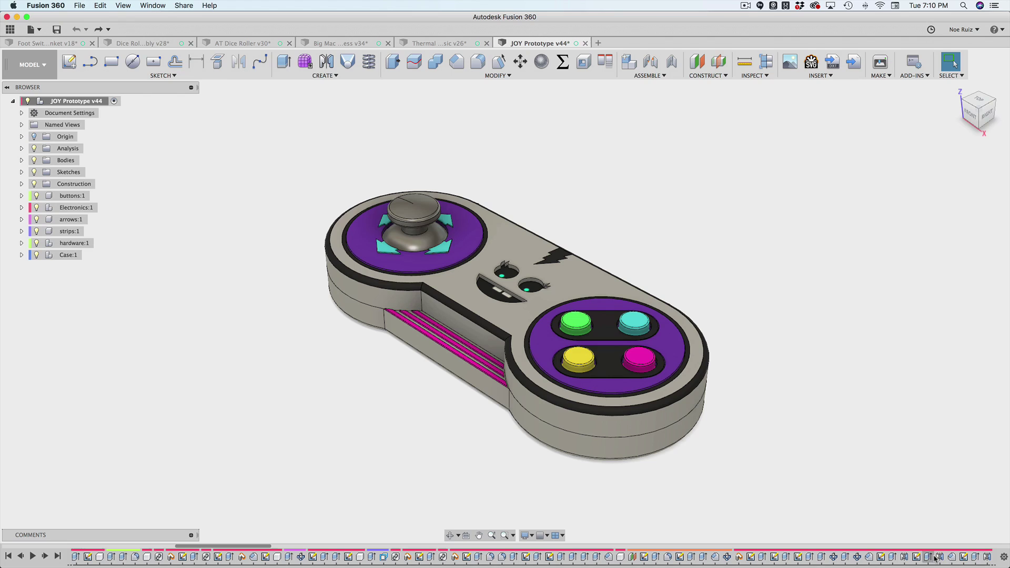
pyautogui.click(1005, 558)
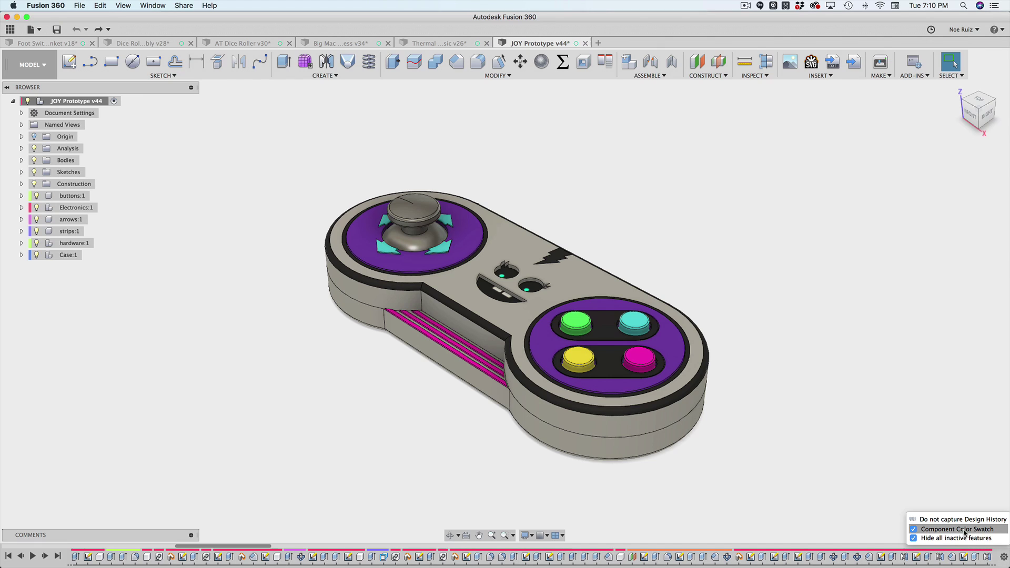
pyautogui.click(916, 530)
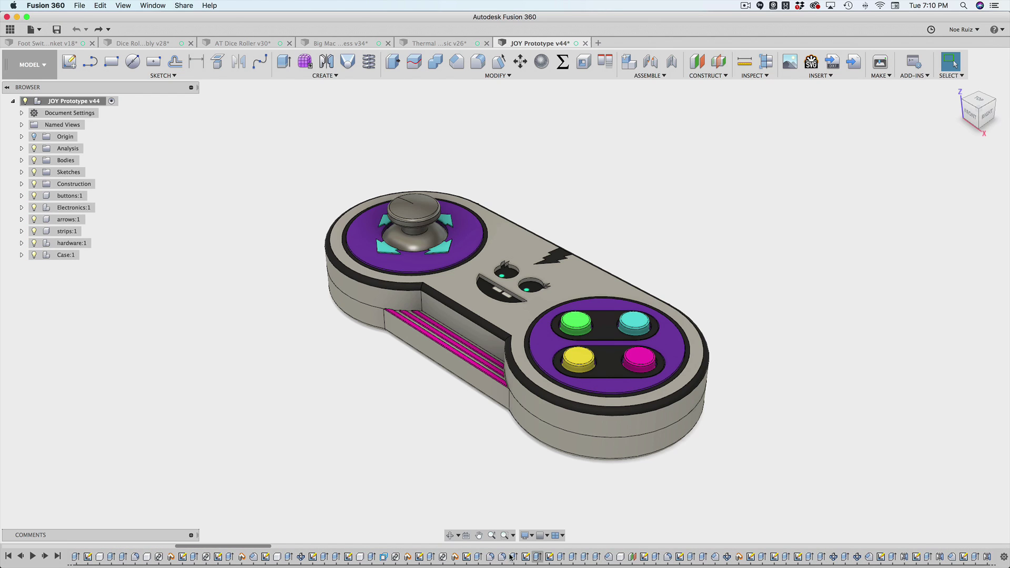
pyautogui.hscroll(5, 497, 557)
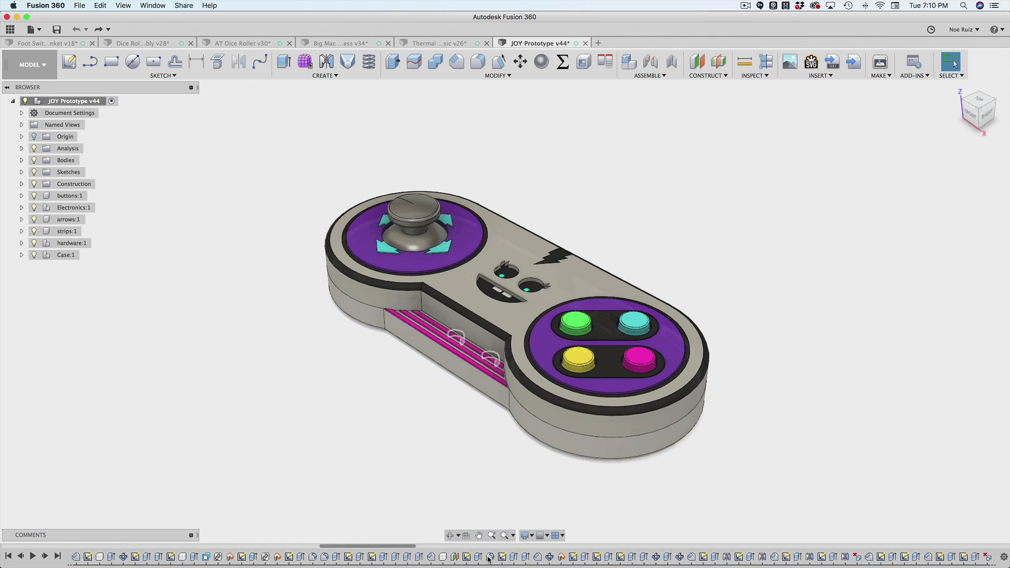
pyautogui.hscroll(5, 489, 559)
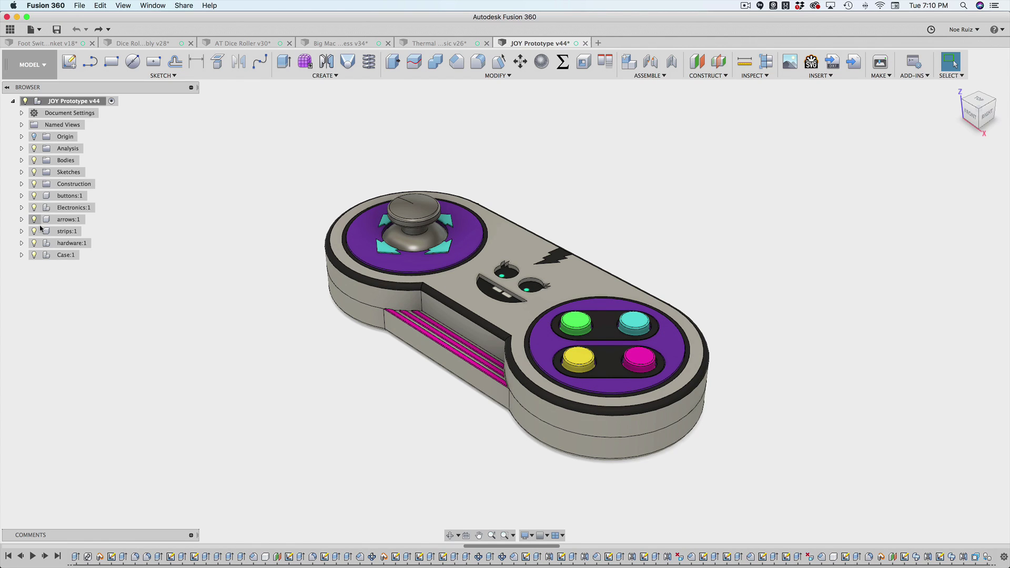
pyautogui.click(1005, 557)
pyautogui.click(918, 534)
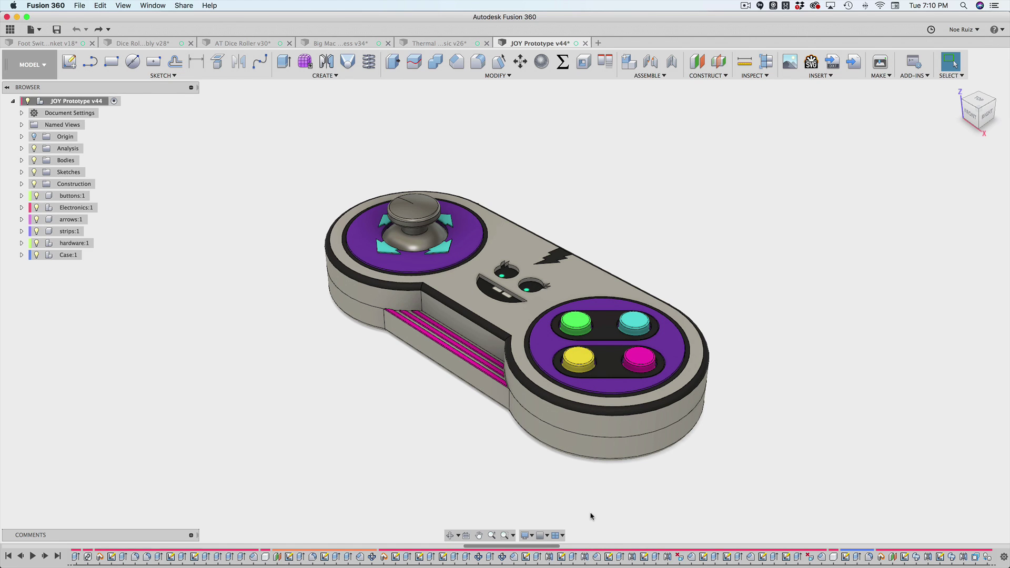
pyautogui.scroll(3, 395, 286)
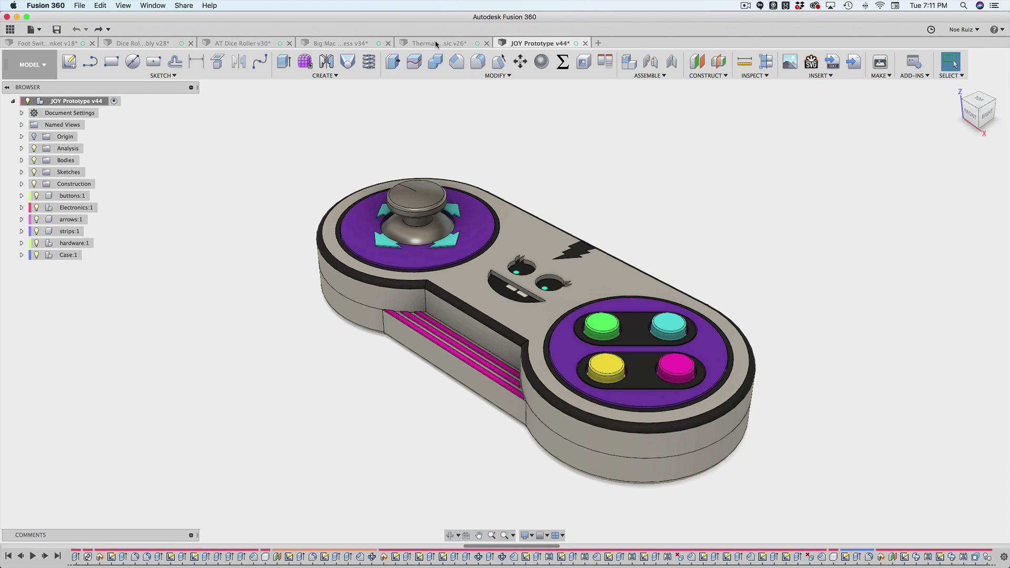
# Open Thermal Camera Classic v26 and inspect the slide switch v2 and 2.4" TFT Feather Wing parts.
pyautogui.click(415, 44)
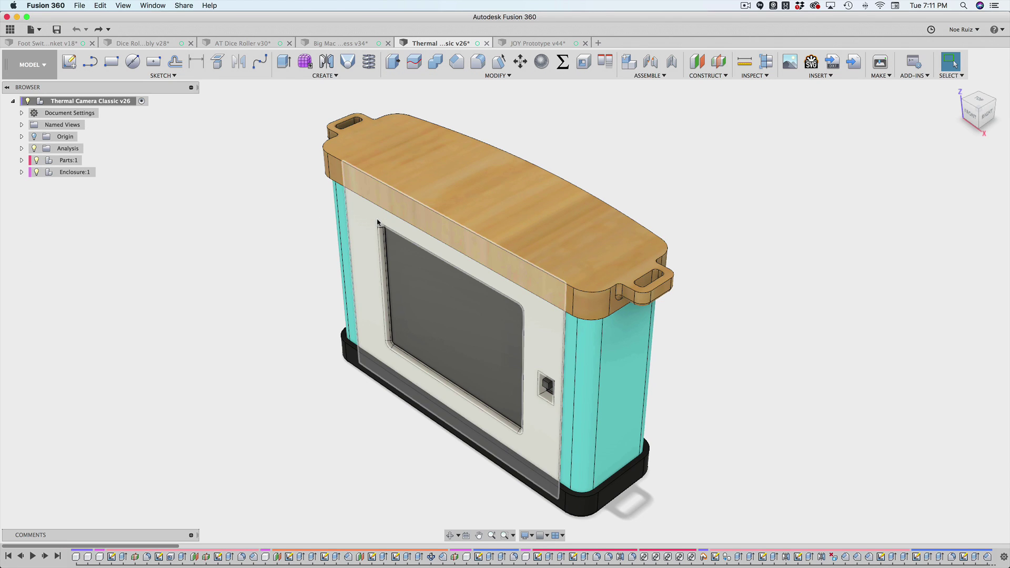
pyautogui.click(21, 160)
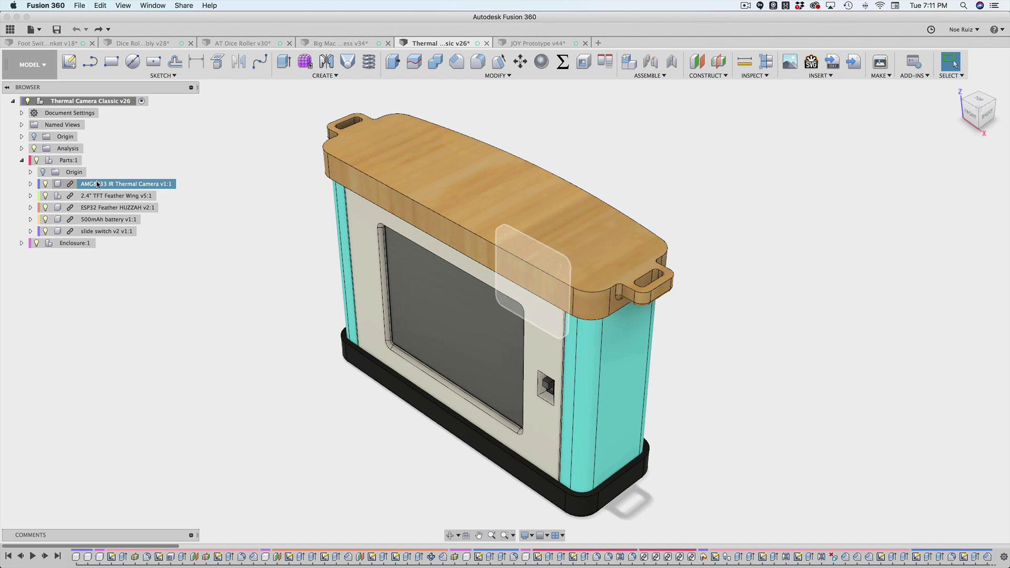
pyautogui.click(101, 231)
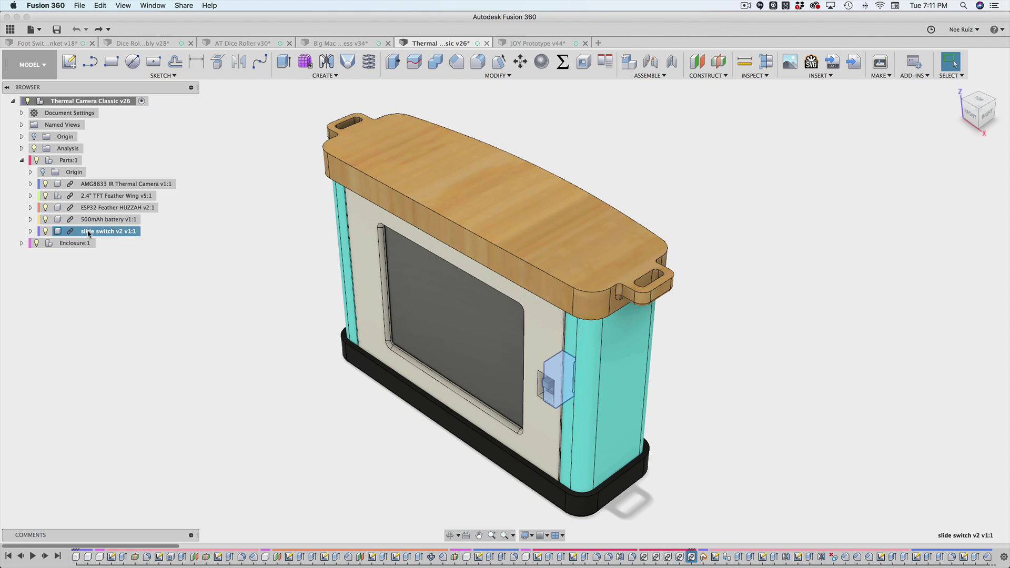
pyautogui.click(102, 195)
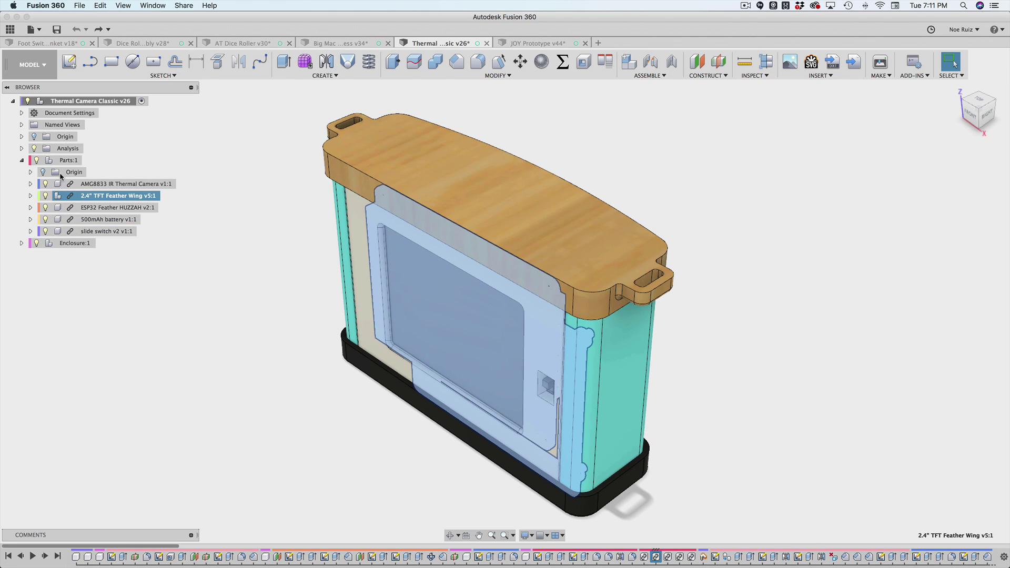
pyautogui.click(21, 160)
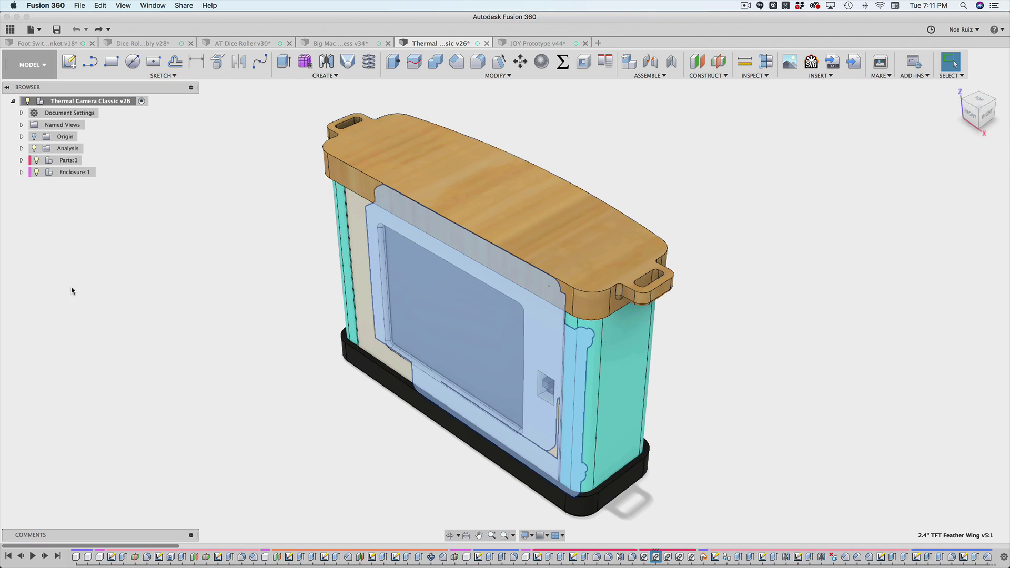
# Roll the Thermal Camera history to the start and step forward three features.
pyautogui.click(9, 558)
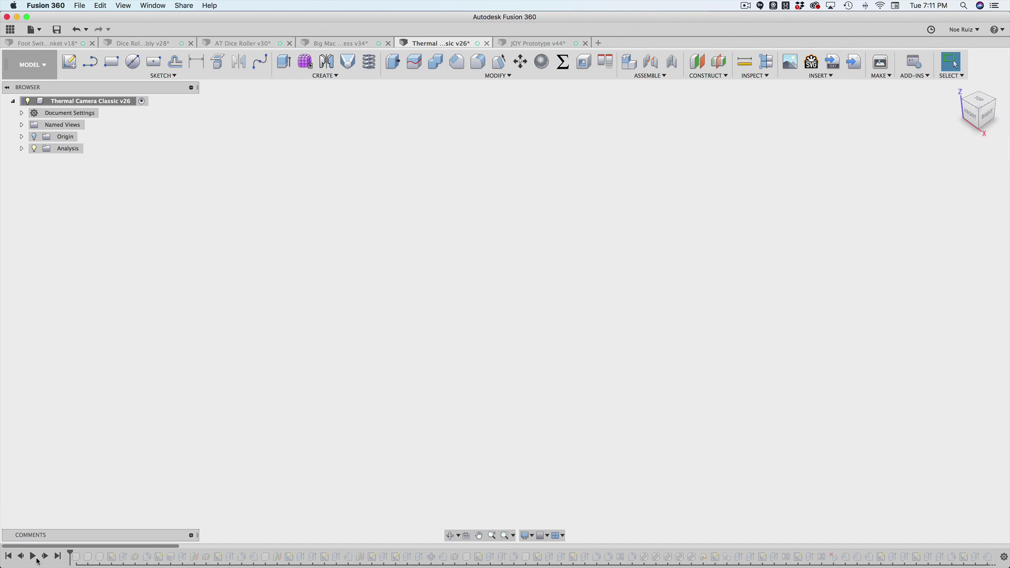
pyautogui.click(46, 556)
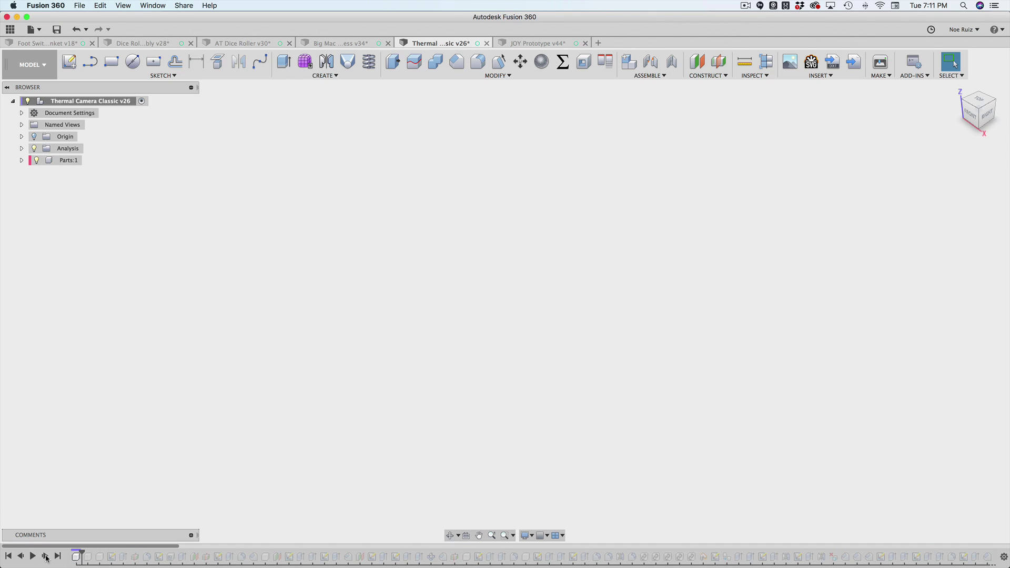
pyautogui.click(46, 557)
pyautogui.click(46, 556)
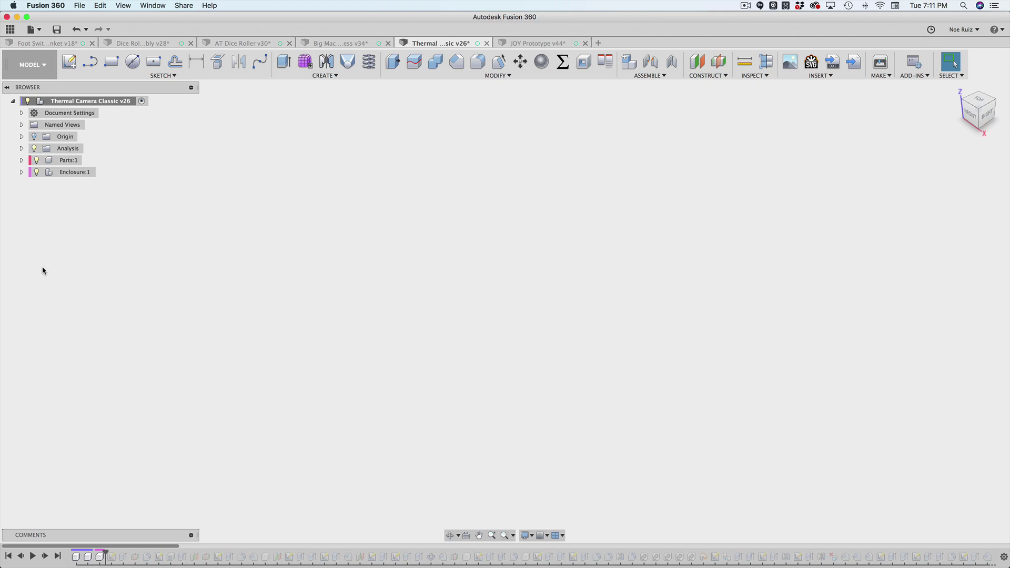
# Expand Parts:1 and Enclosure:1, then select the Case:1 component.
pyautogui.click(22, 160)
pyautogui.moveTo(78, 163)
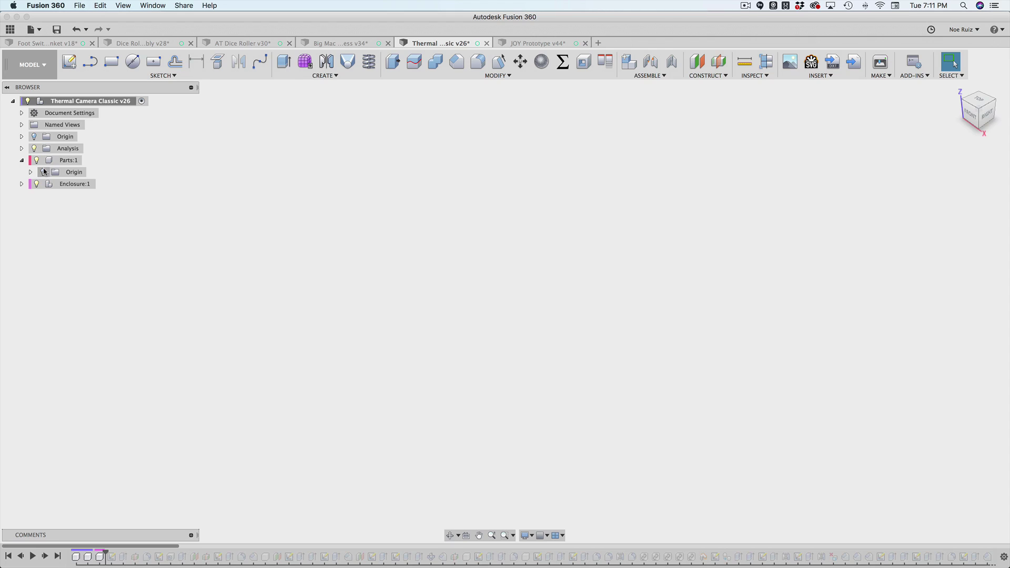
pyautogui.moveTo(33, 186)
pyautogui.click(21, 183)
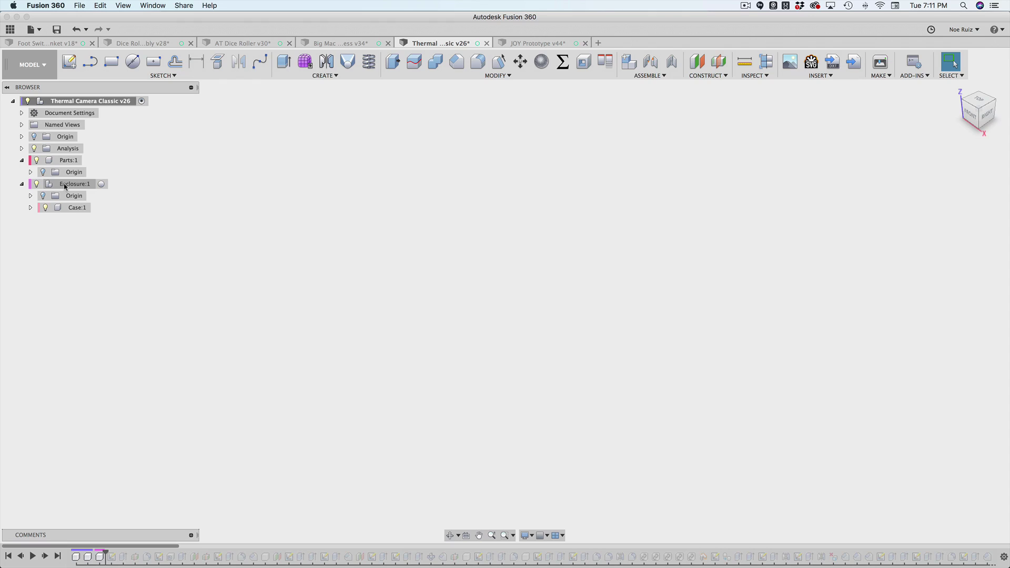
pyautogui.click(79, 209)
# Restore the full Thermal Camera history, then inspect Case:1's screen:1 and frame:1 parts.
pyautogui.click(58, 556)
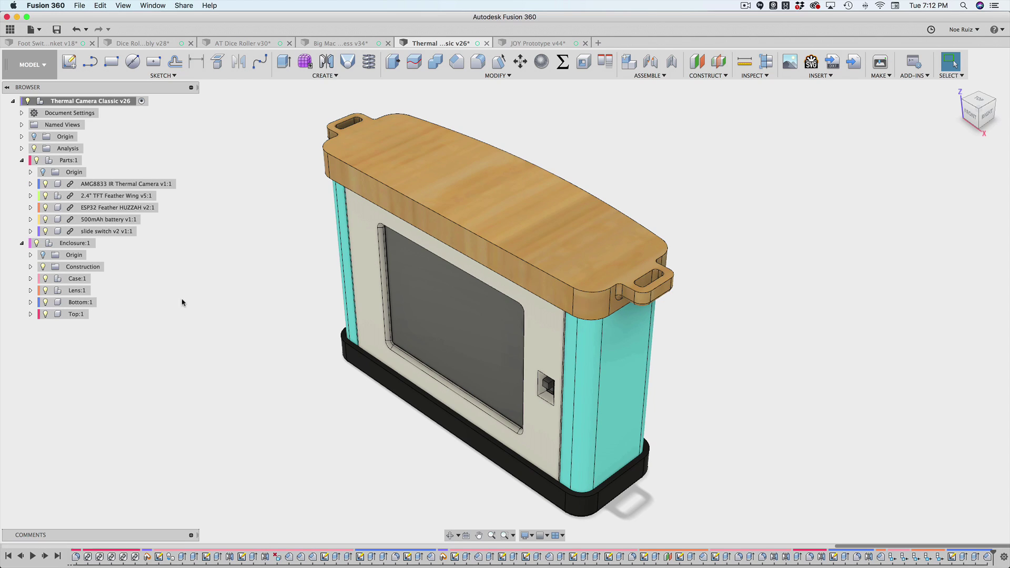
pyautogui.click(73, 278)
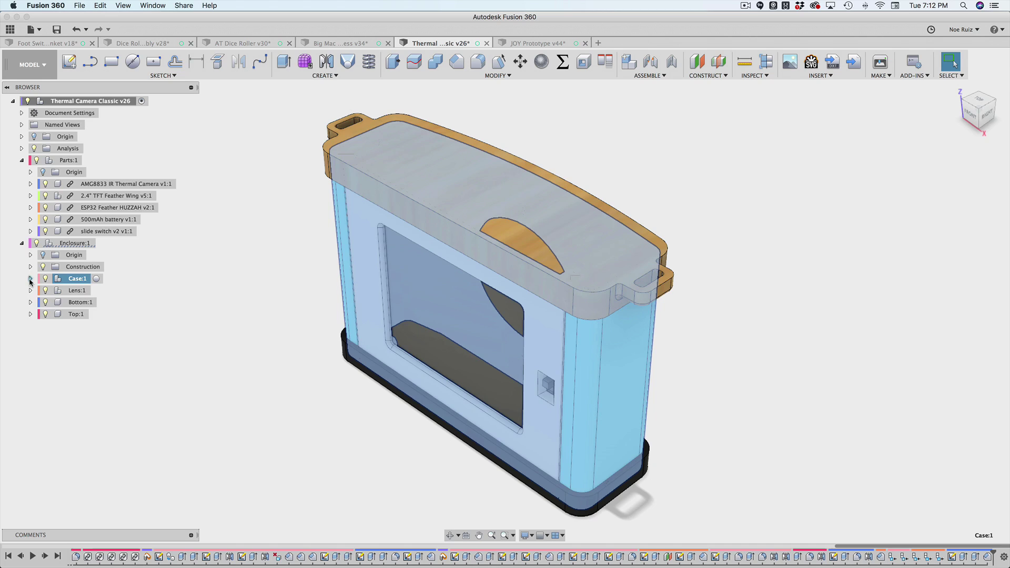
pyautogui.click(30, 278)
pyautogui.click(91, 327)
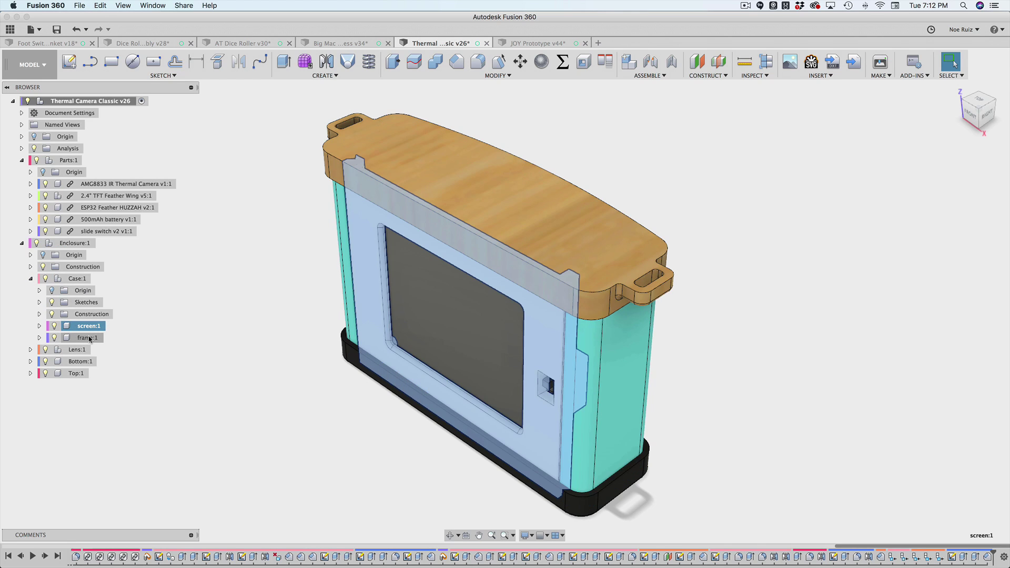
pyautogui.click(88, 338)
# Expand Lens:1 and inspect lens-hood:1, lens-cover:1 and lens-gear:1 in turn.
pyautogui.click(30, 349)
pyautogui.click(73, 350)
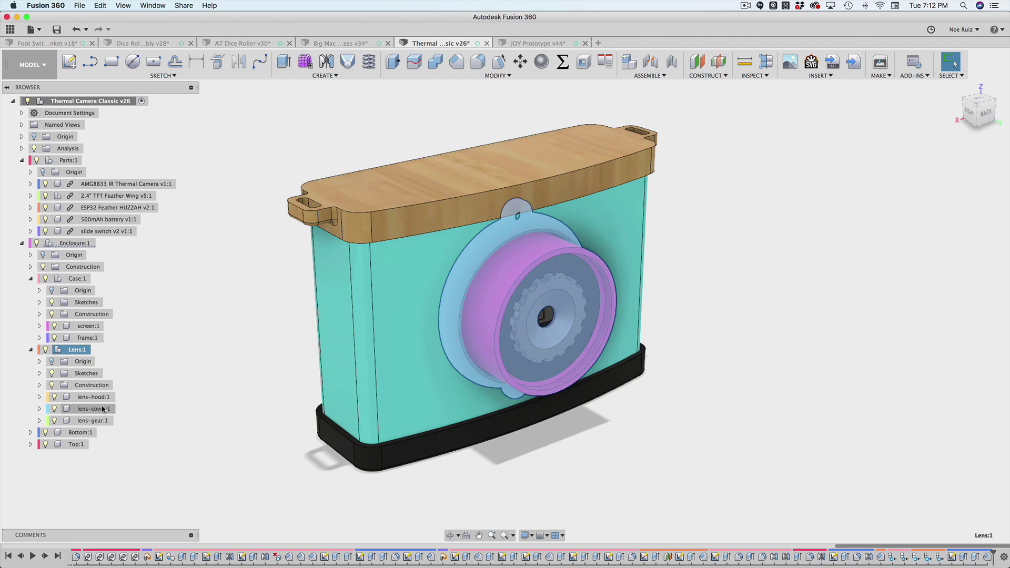
pyautogui.click(93, 396)
pyautogui.click(95, 409)
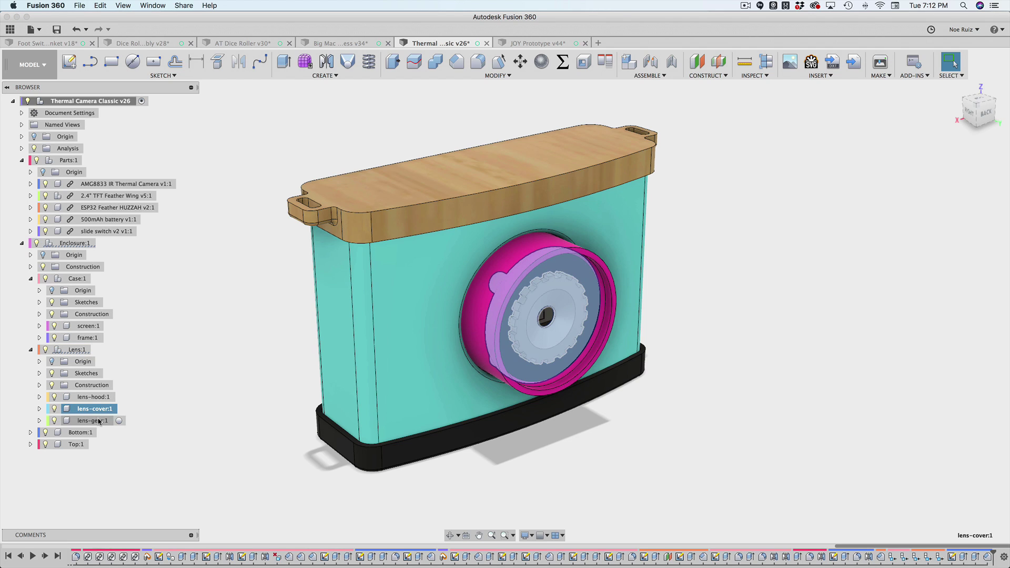
pyautogui.click(98, 420)
pyautogui.click(158, 421)
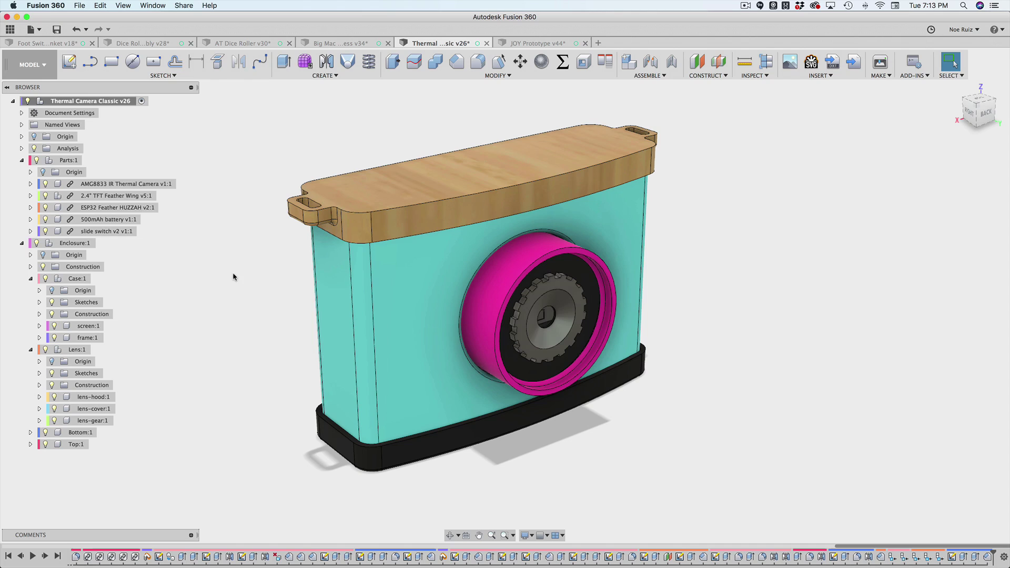
pyautogui.click(505, 44)
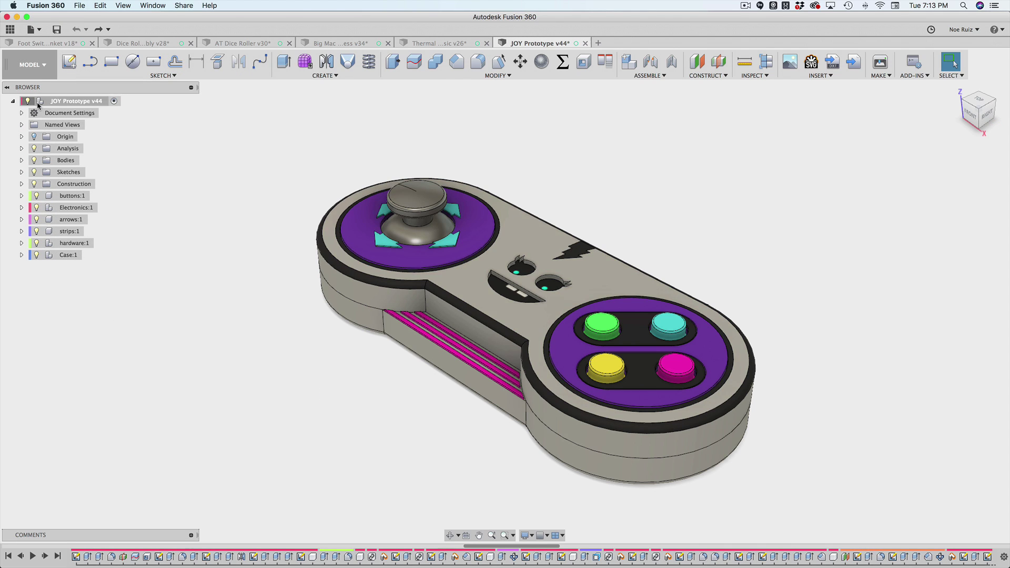
pyautogui.click(32, 64)
pyautogui.click(35, 145)
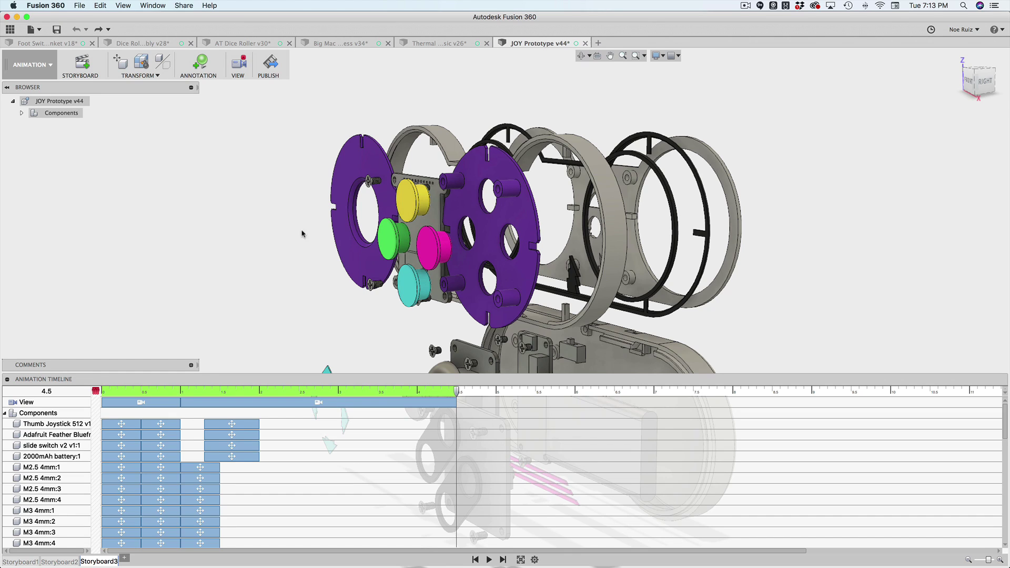
pyautogui.click(404, 41)
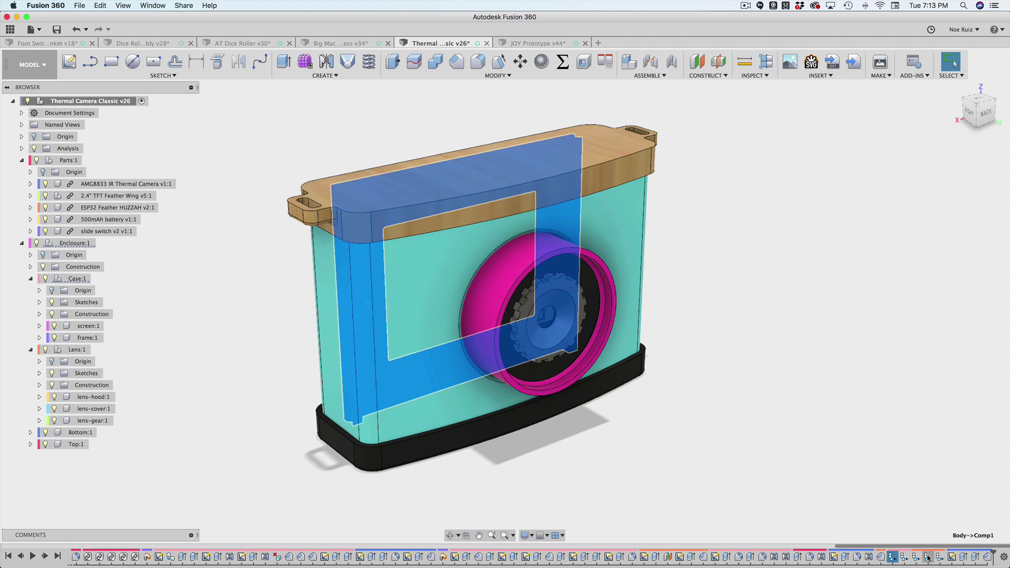
pyautogui.keyDown('shift'); pyautogui.click(941, 560); pyautogui.keyUp('shift')
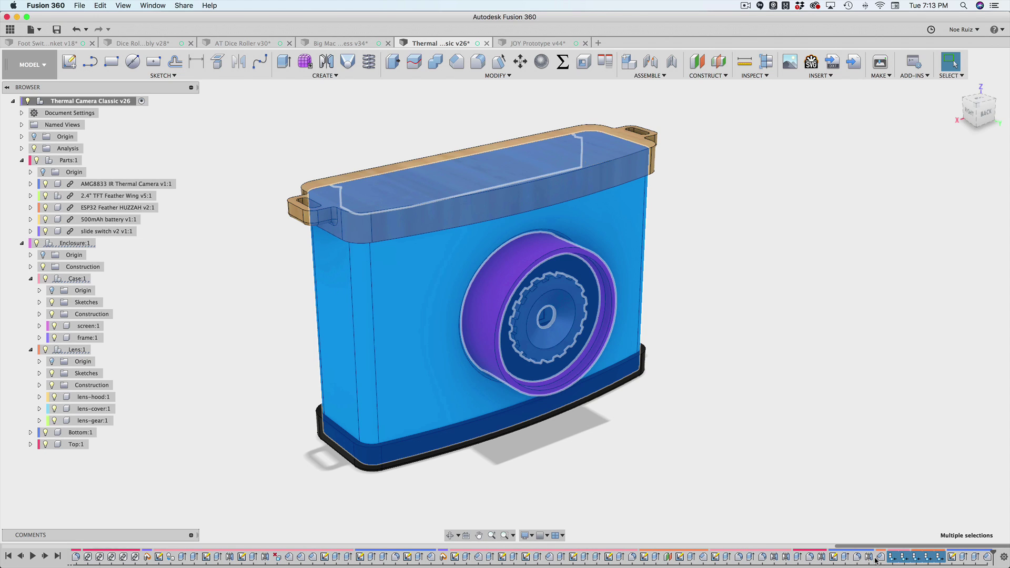
# Switch to the Big Mac Circuit Playground Express design and check the Parts:1 context menu.
pyautogui.click(818, 450)
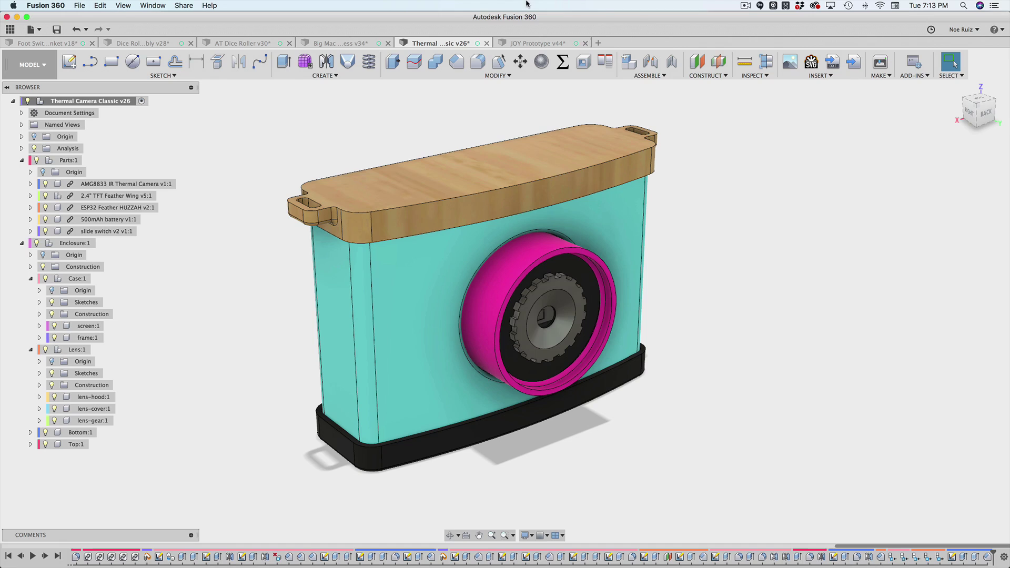
pyautogui.click(367, 44)
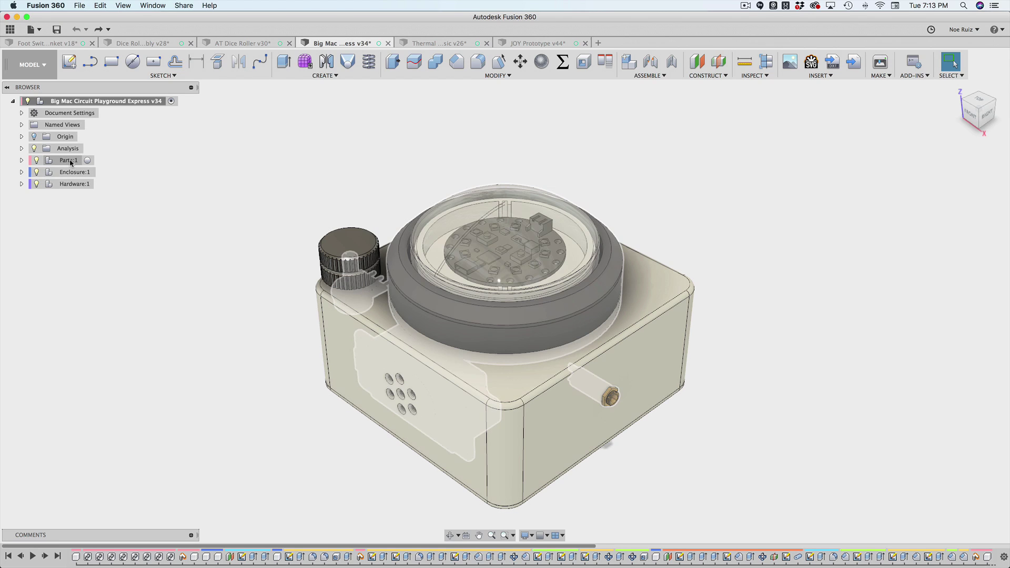
pyautogui.rightClick(71, 163)
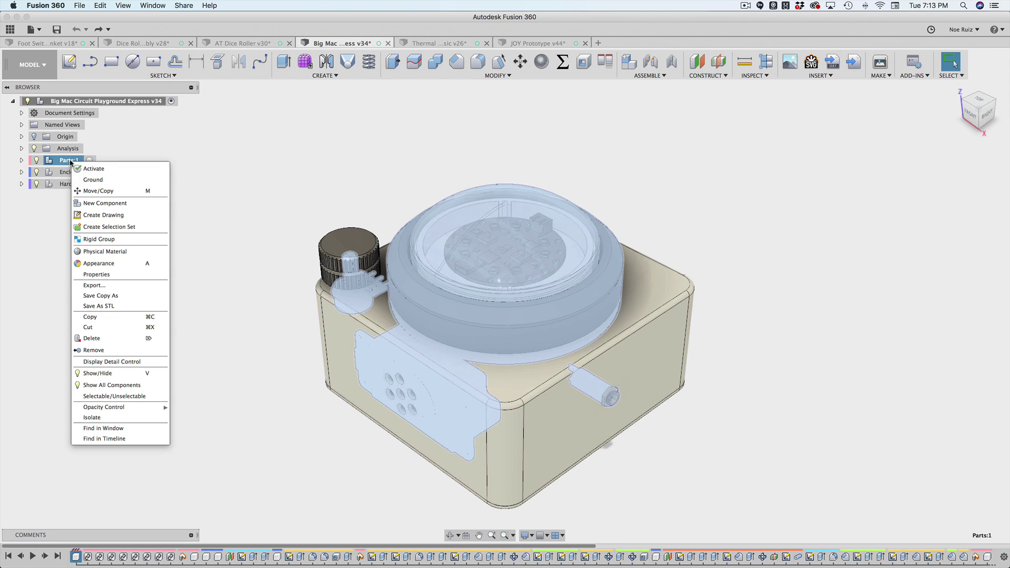
pyautogui.press('Escape')
# Briefly expand Enclosure:1, then expand Hardware:1 to list its M2.5 and M3 screws.
pyautogui.click(21, 172)
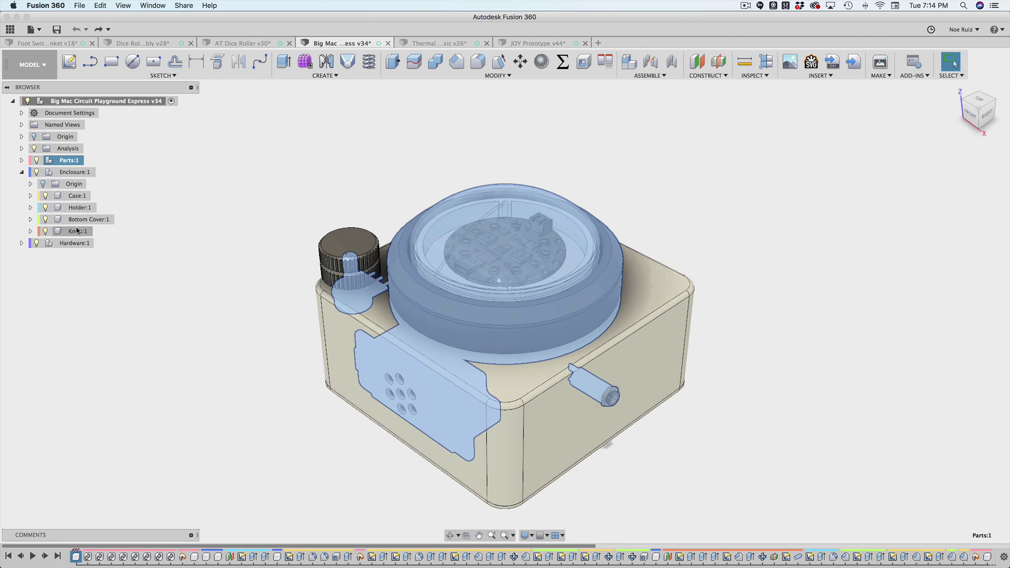
pyautogui.click(21, 172)
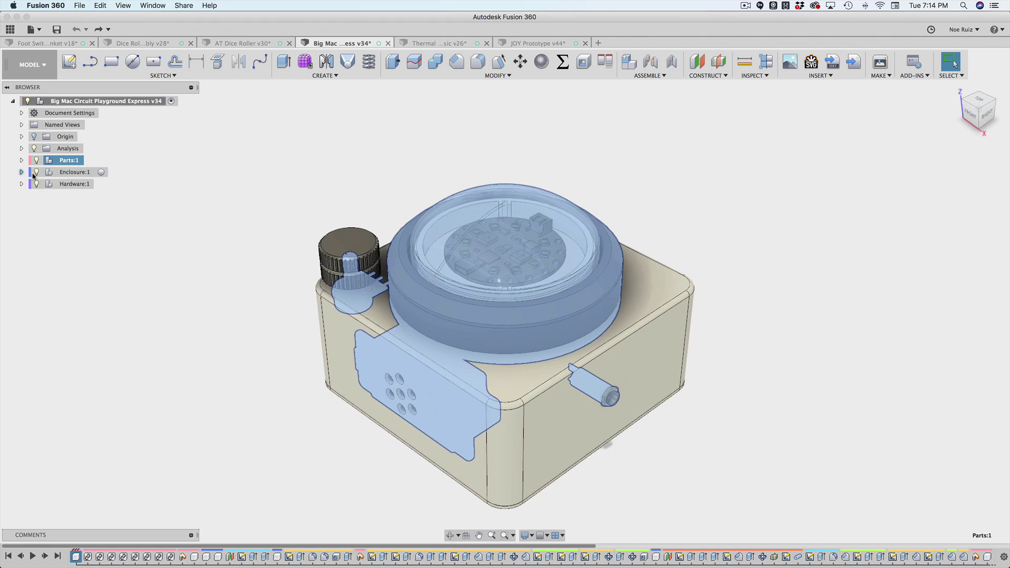
pyautogui.click(48, 184)
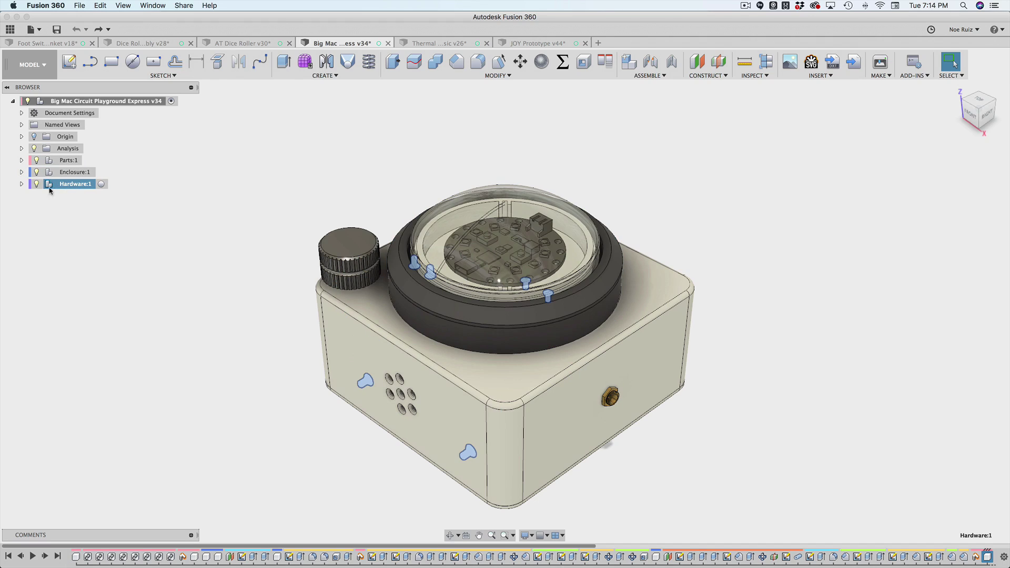
pyautogui.click(22, 184)
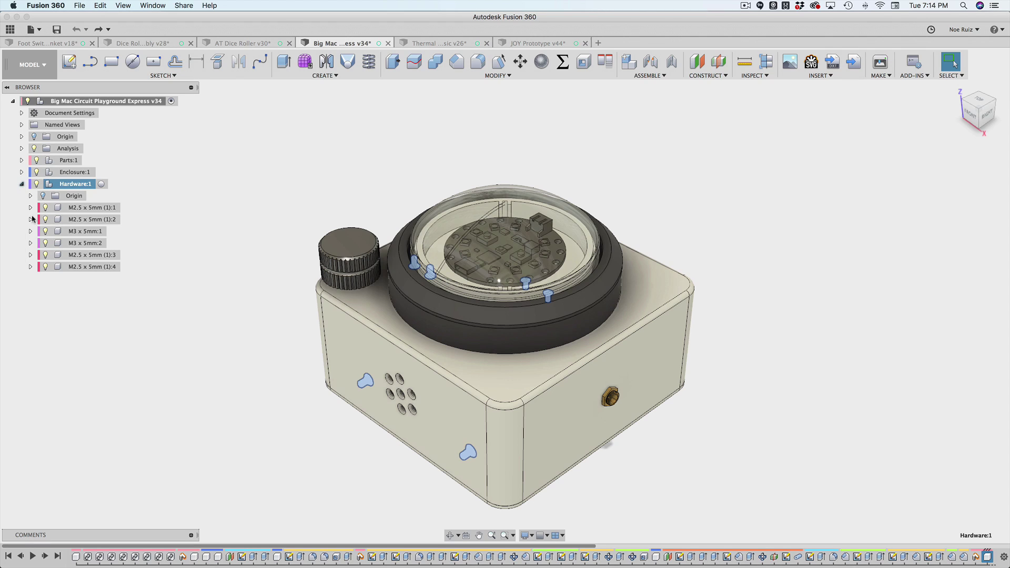
pyautogui.click(823, 133)
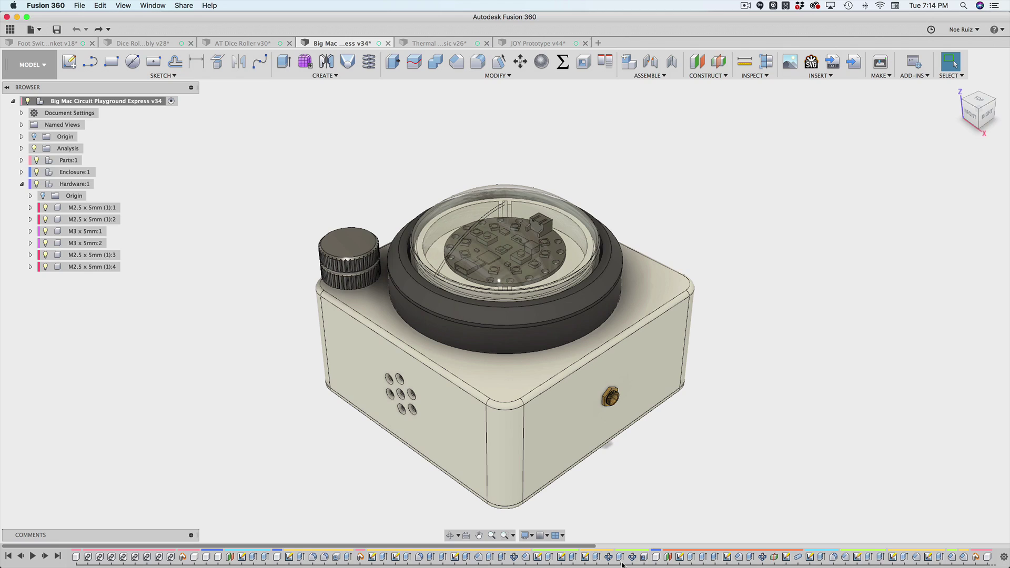
pyautogui.hscroll(5, 625, 562)
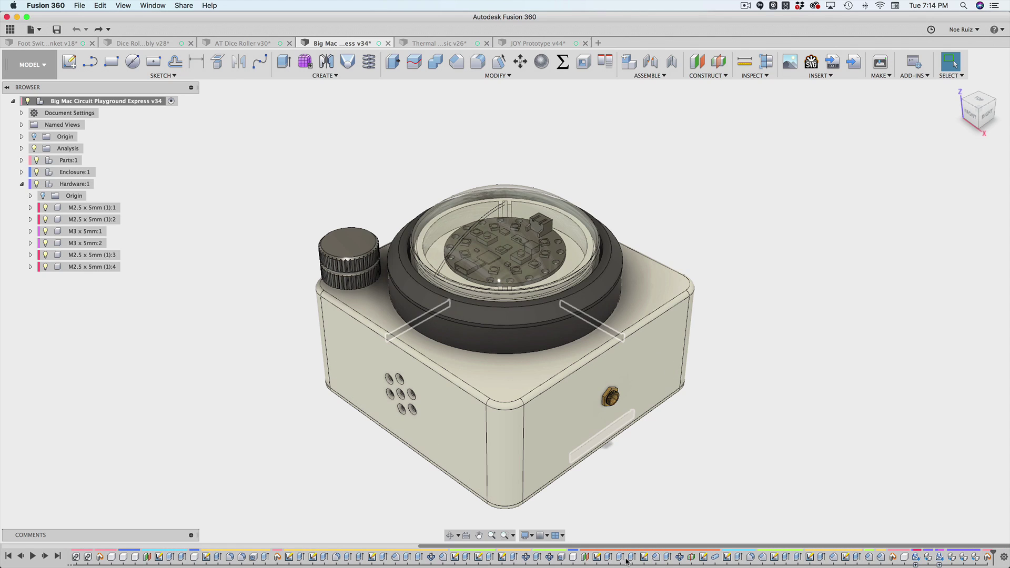
pyautogui.click(973, 557)
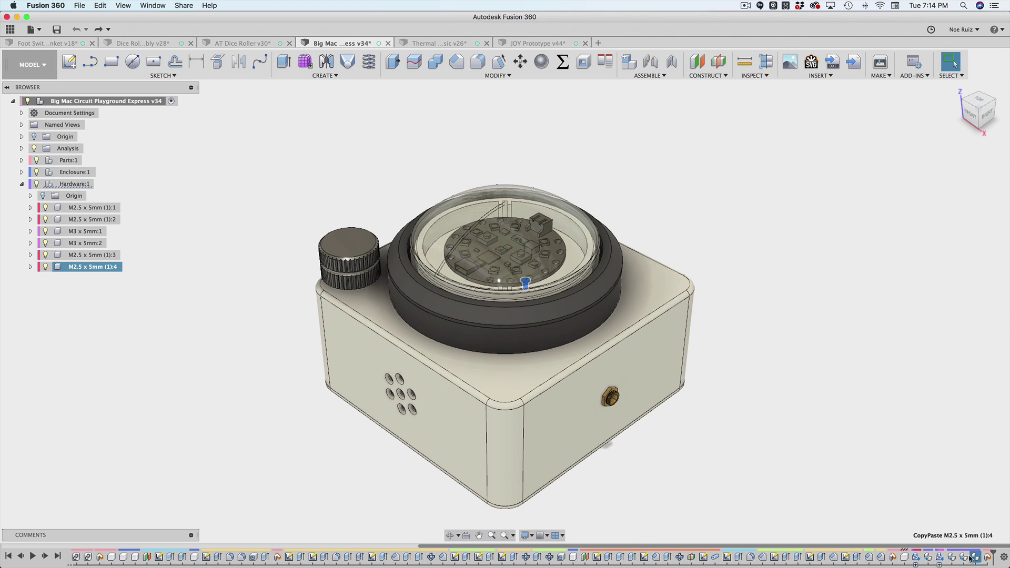
pyautogui.click(964, 557)
pyautogui.click(952, 557)
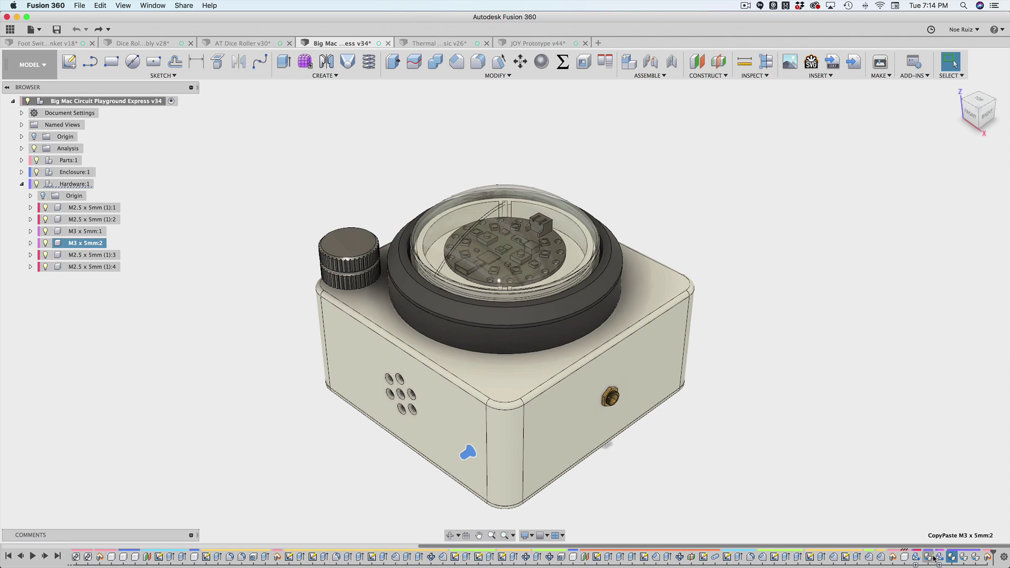
pyautogui.click(929, 557)
pyautogui.click(964, 557)
pyautogui.click(744, 125)
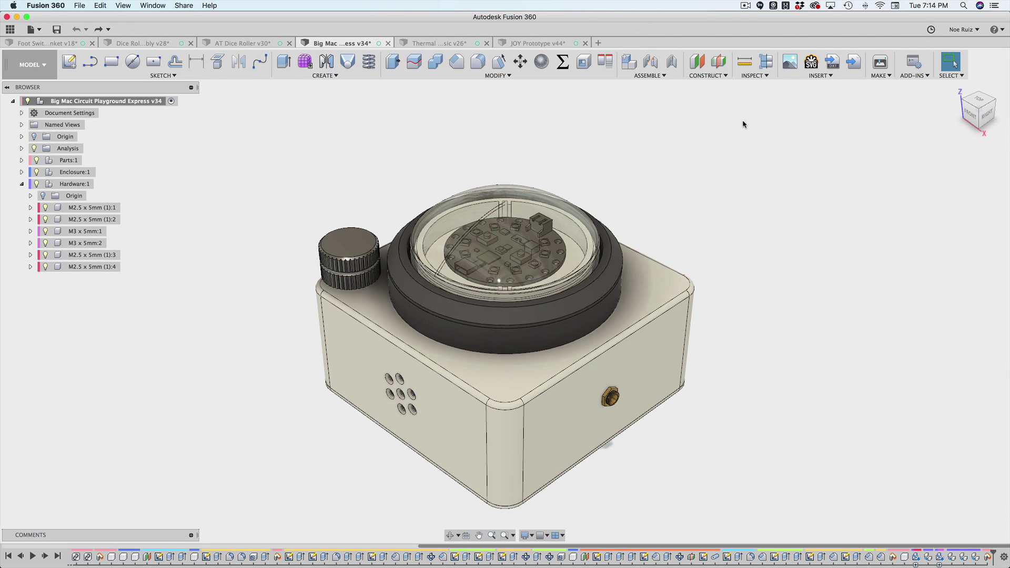
# Browse the McMaster-Carr catalogue's Screws category to the socket head screw results.
pyautogui.click(856, 67)
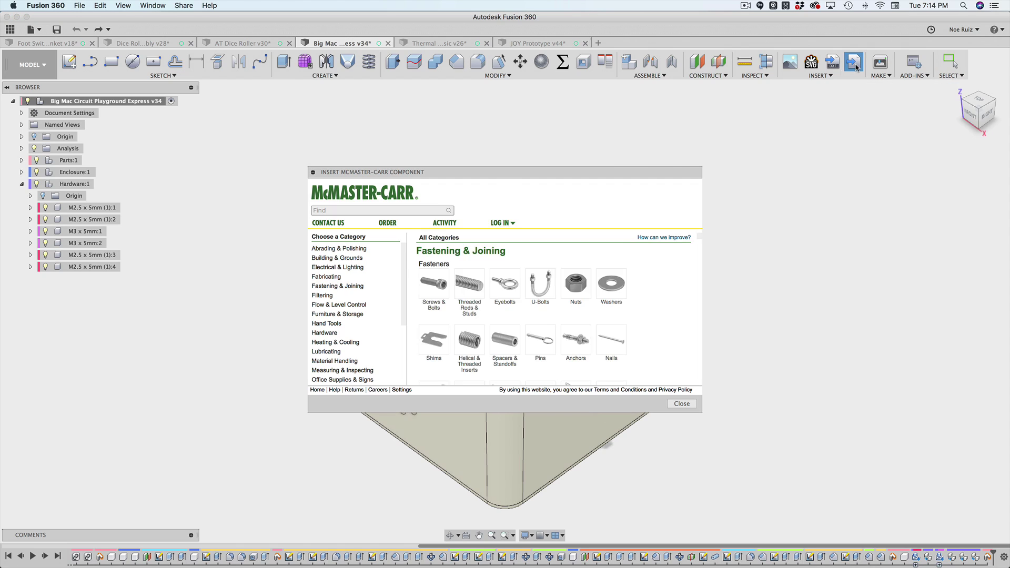
pyautogui.click(432, 267)
pyautogui.click(469, 291)
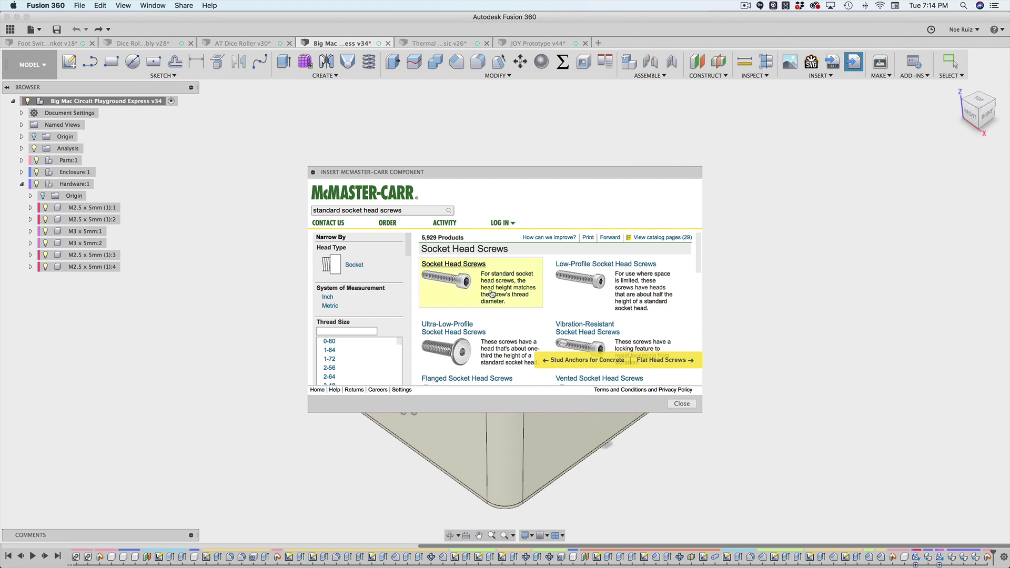
pyautogui.click(682, 404)
# Close the McMaster-Carr catalogue and collapse Hardware:1 in the browser.
pyautogui.click(682, 404)
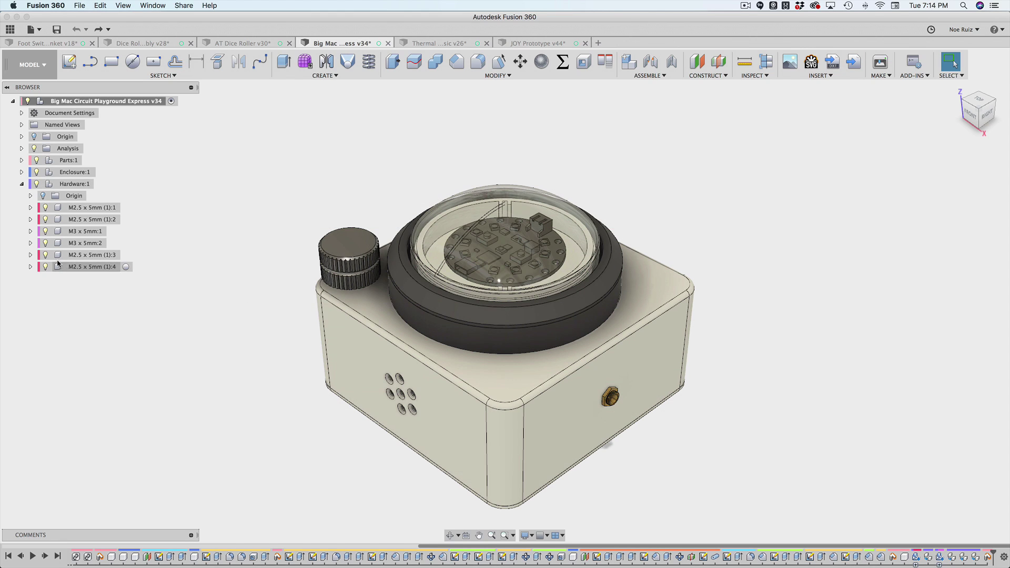
pyautogui.click(73, 185)
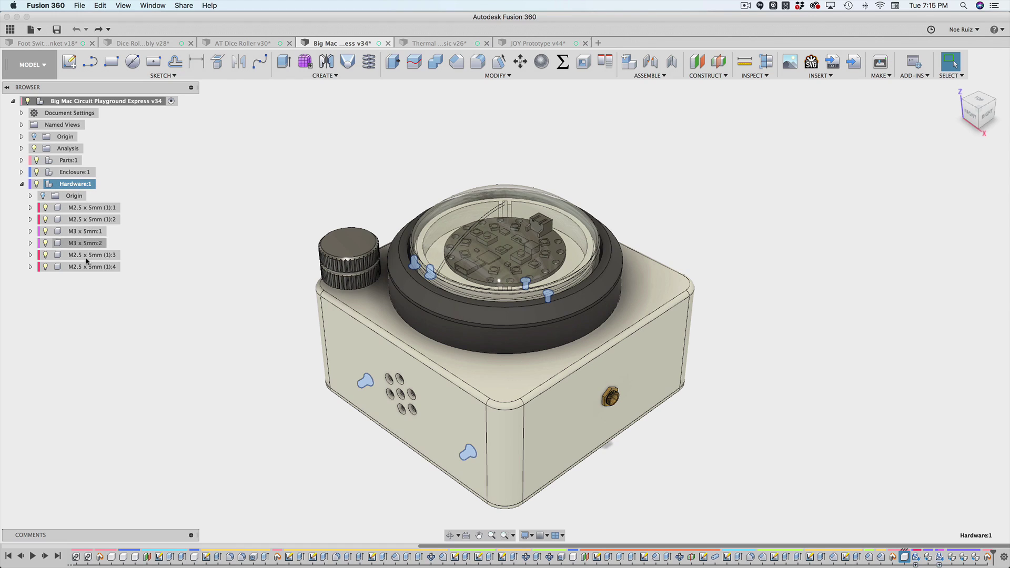
pyautogui.click(21, 184)
pyautogui.click(410, 477)
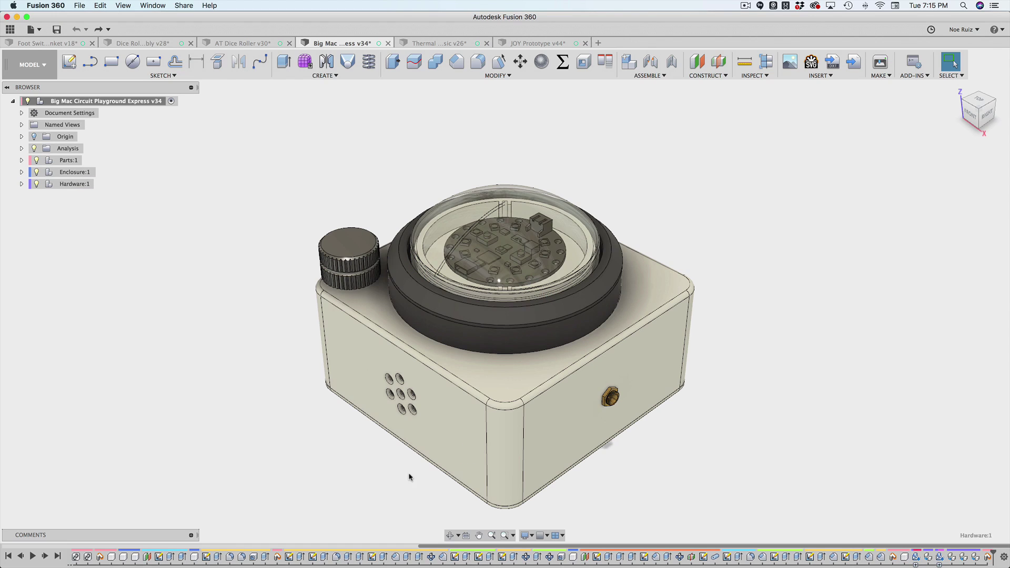
pyautogui.click(62, 185)
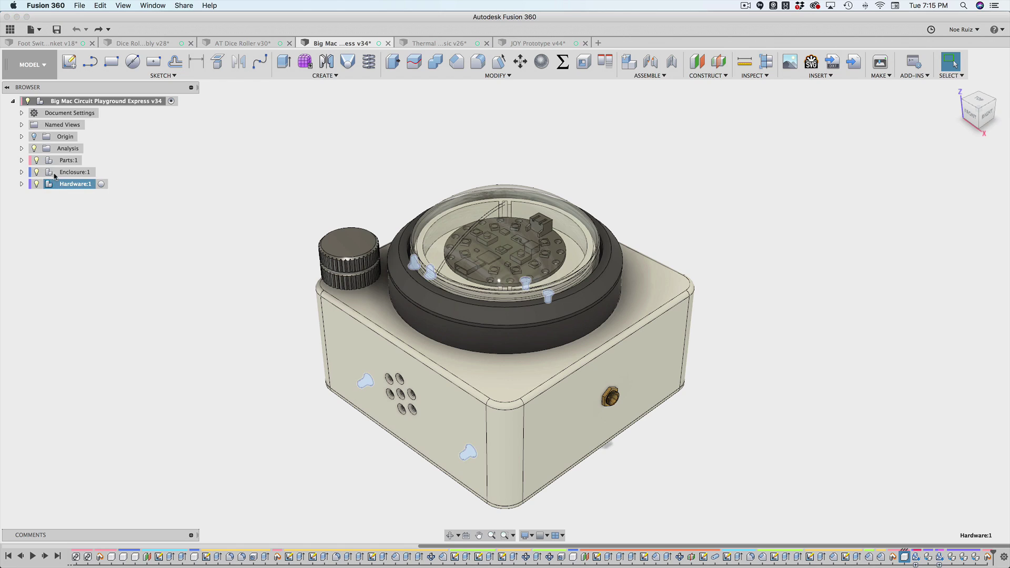
# Review Storyboard5 and the other storyboard in the Animation workspace, then return to Model.
pyautogui.click(32, 65)
pyautogui.click(30, 156)
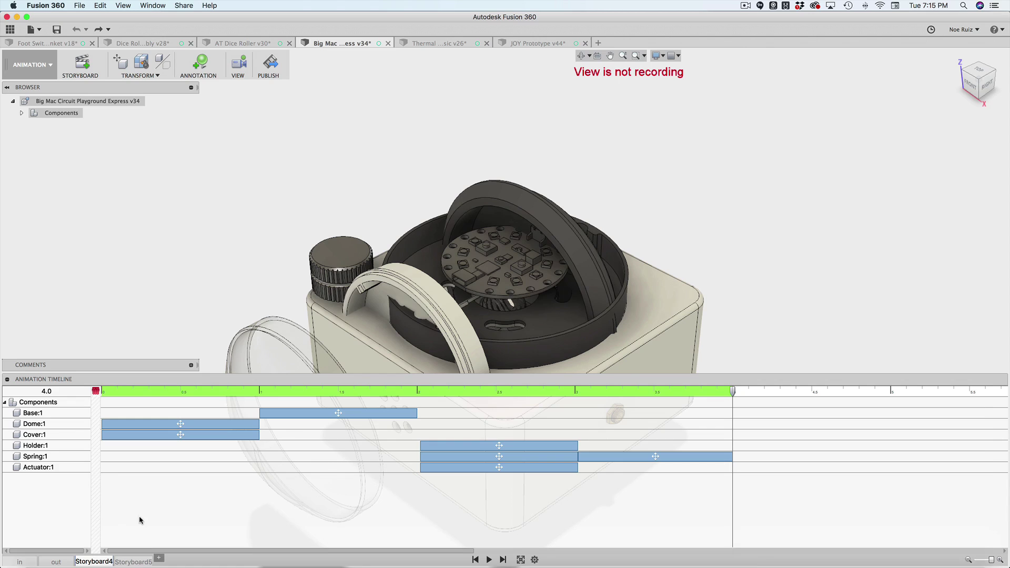
pyautogui.click(139, 562)
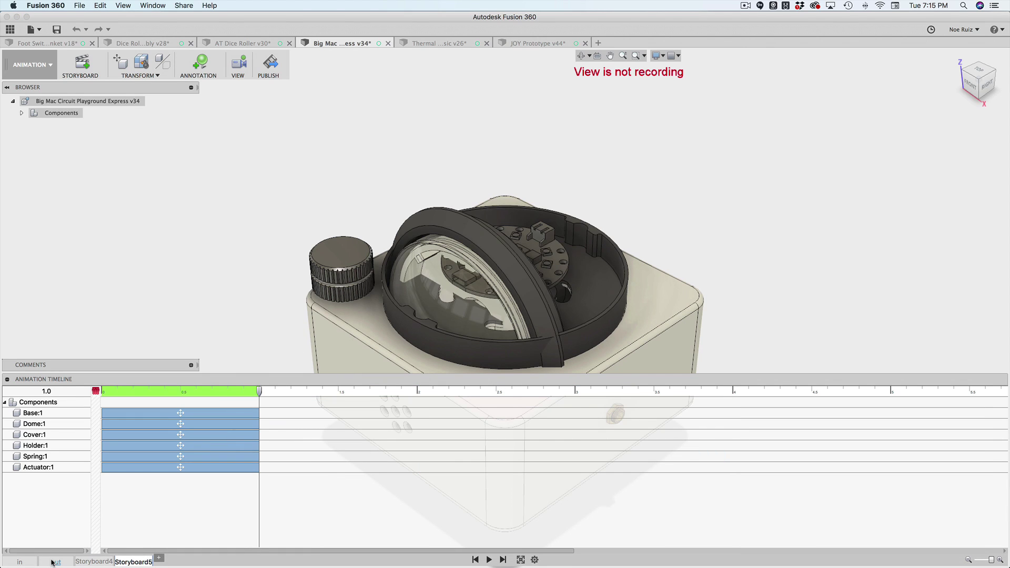
pyautogui.click(19, 562)
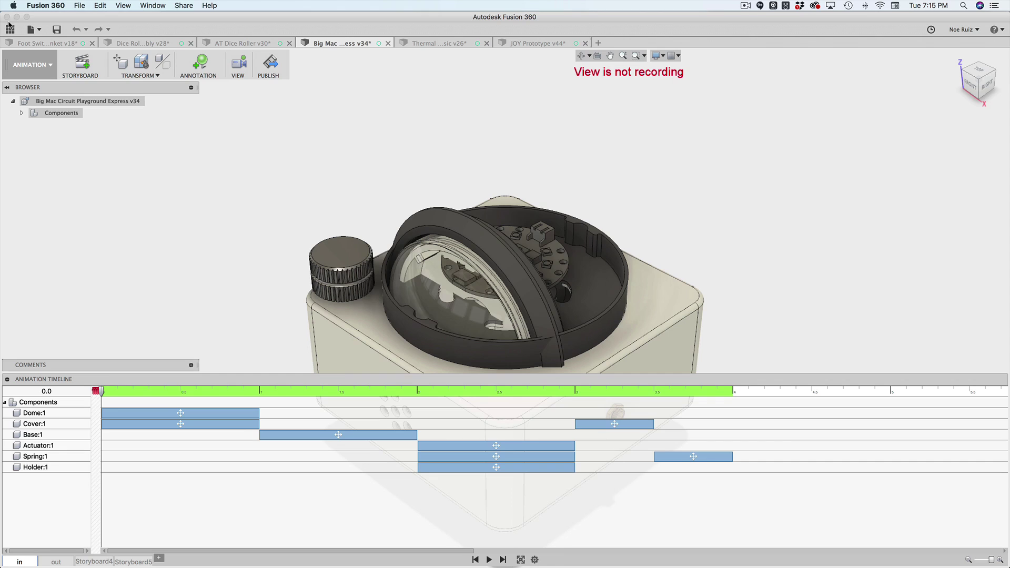
pyautogui.click(33, 65)
pyautogui.click(41, 90)
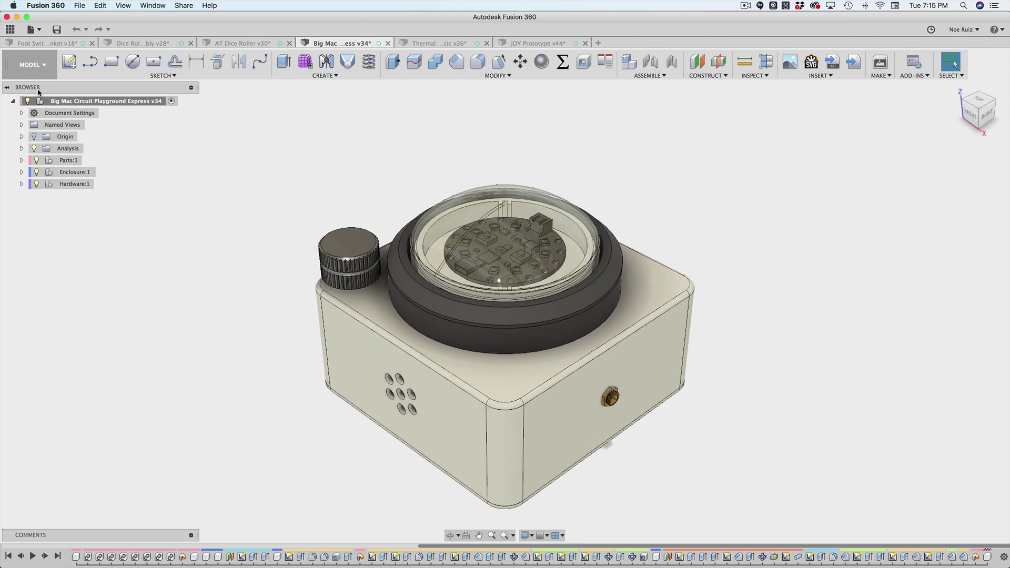
# Switch to the AT Dice Roller v30 design and toggle the dice-base body's visibility.
pyautogui.click(71, 186)
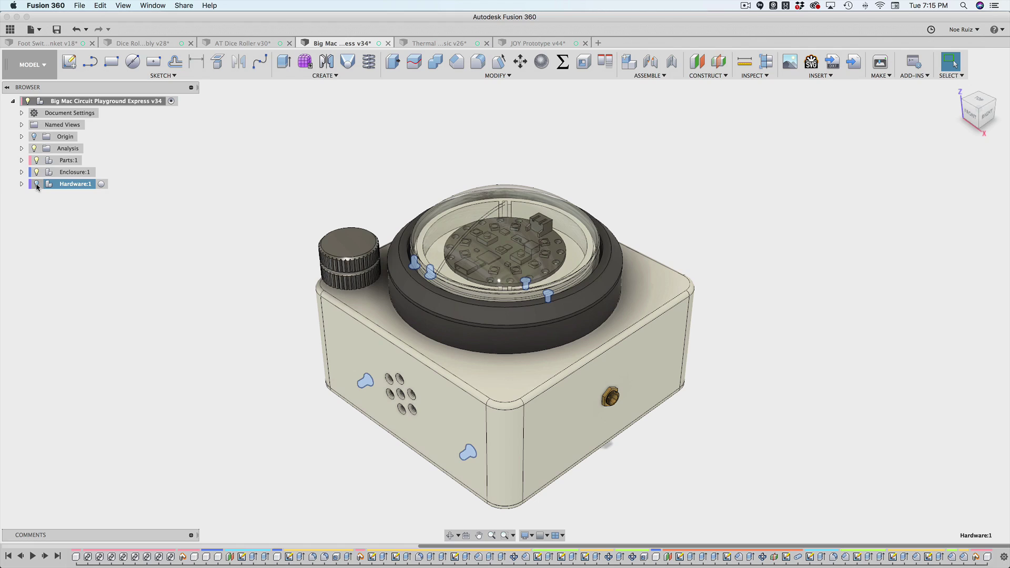
pyautogui.click(69, 188)
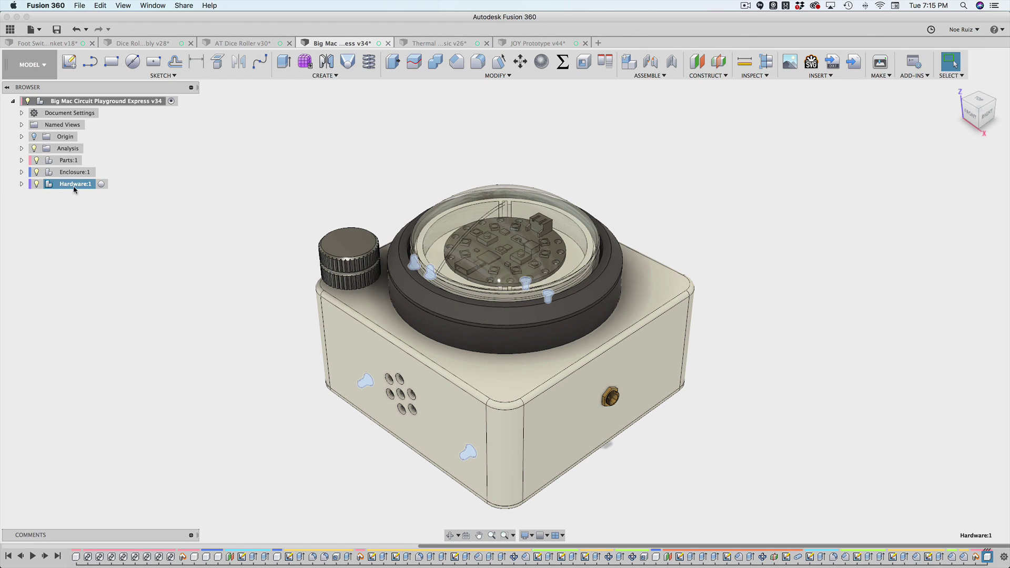
pyautogui.click(215, 165)
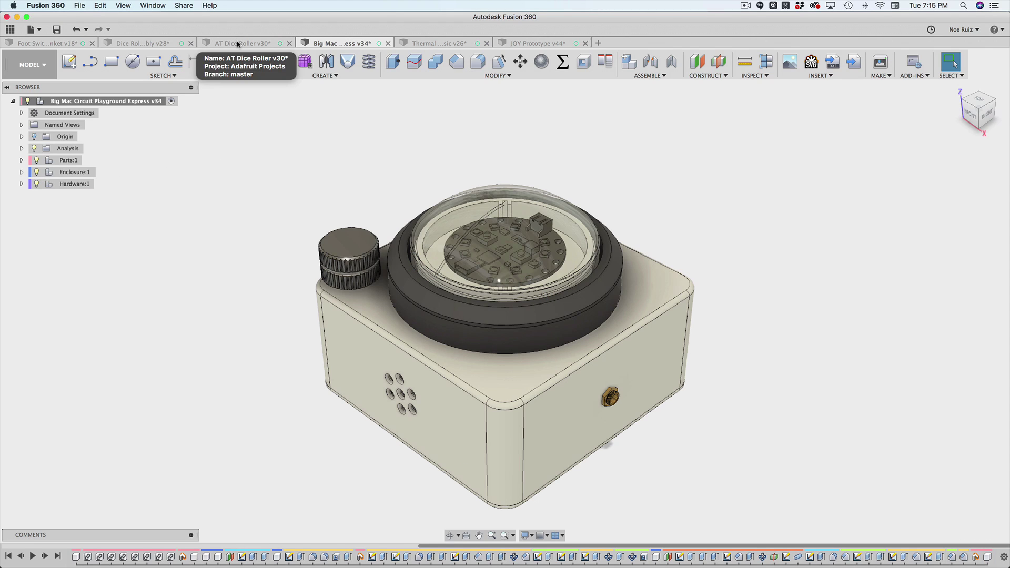
pyautogui.click(237, 44)
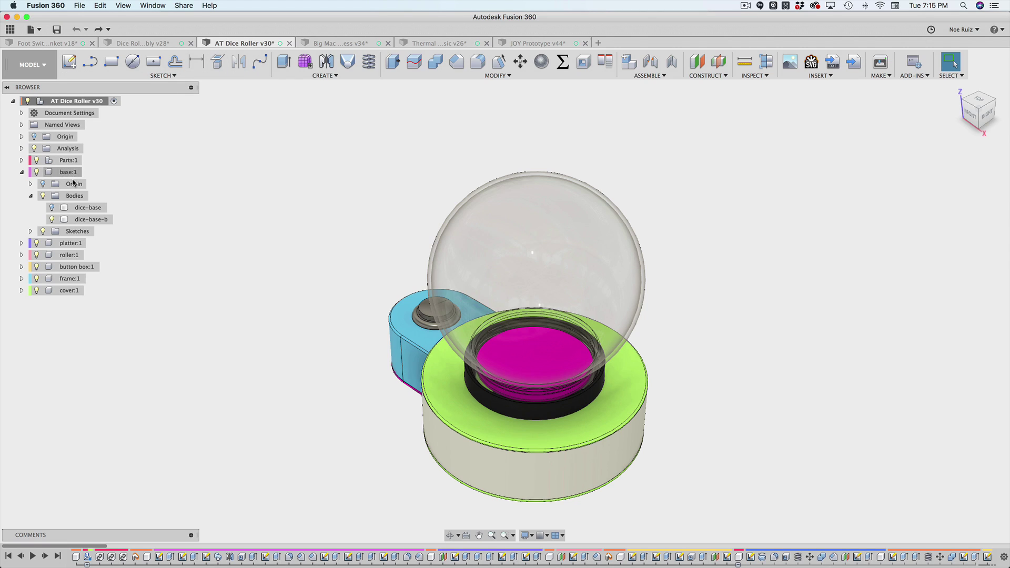
pyautogui.click(51, 208)
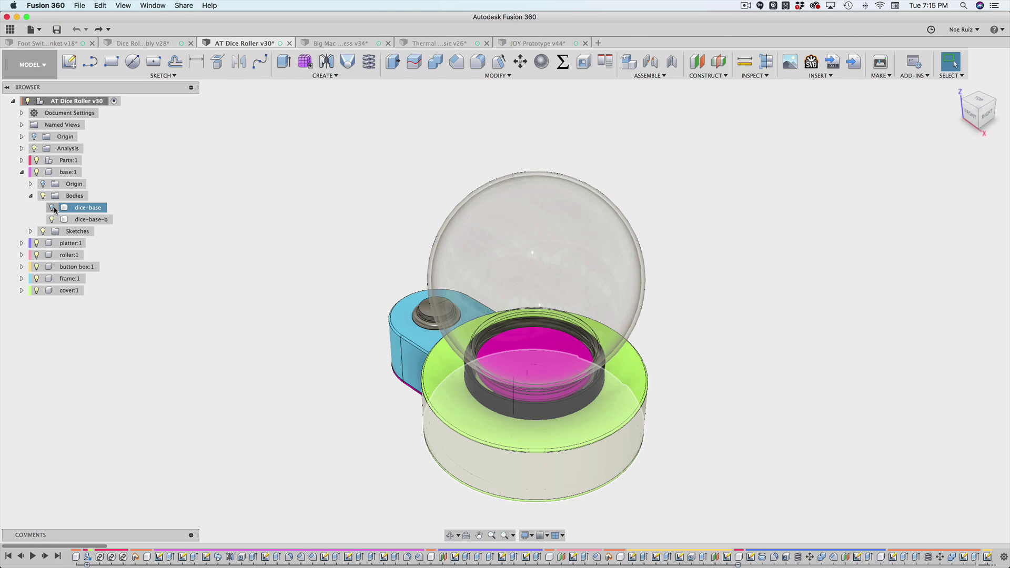
pyautogui.click(52, 207)
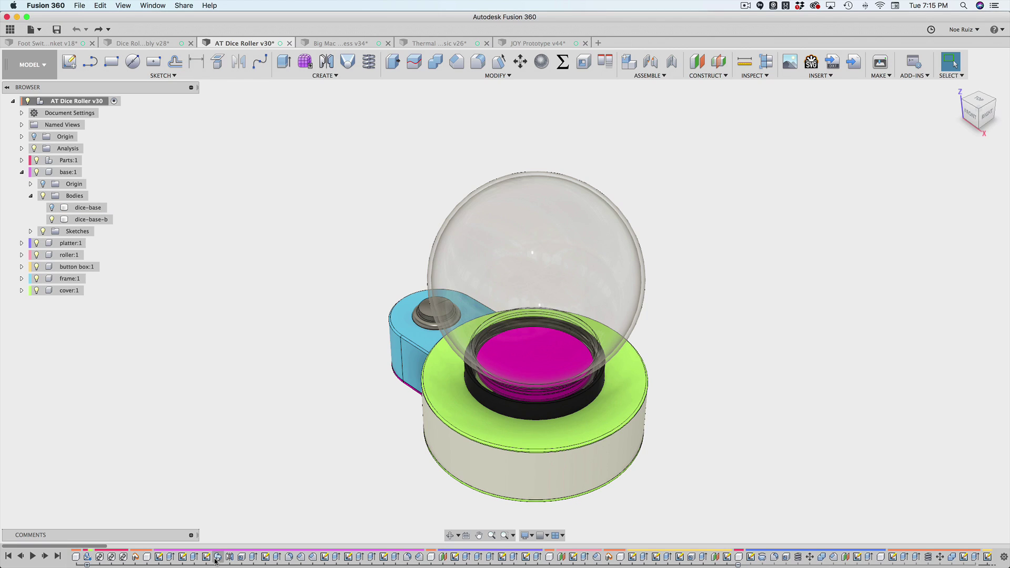
pyautogui.keyDown('shift'); pyautogui.click(419, 560); pyautogui.keyUp('shift')
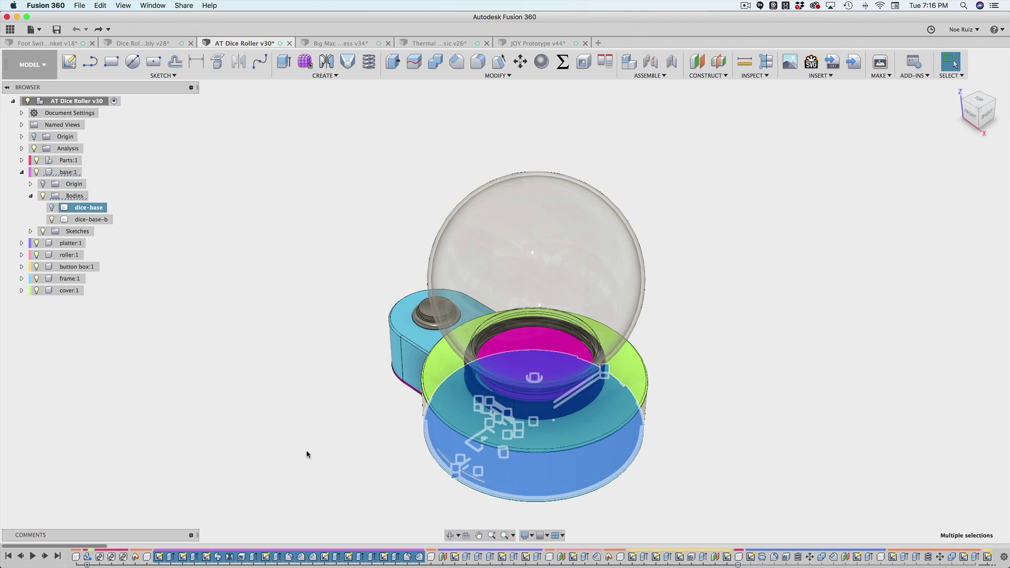
pyautogui.press('Escape')
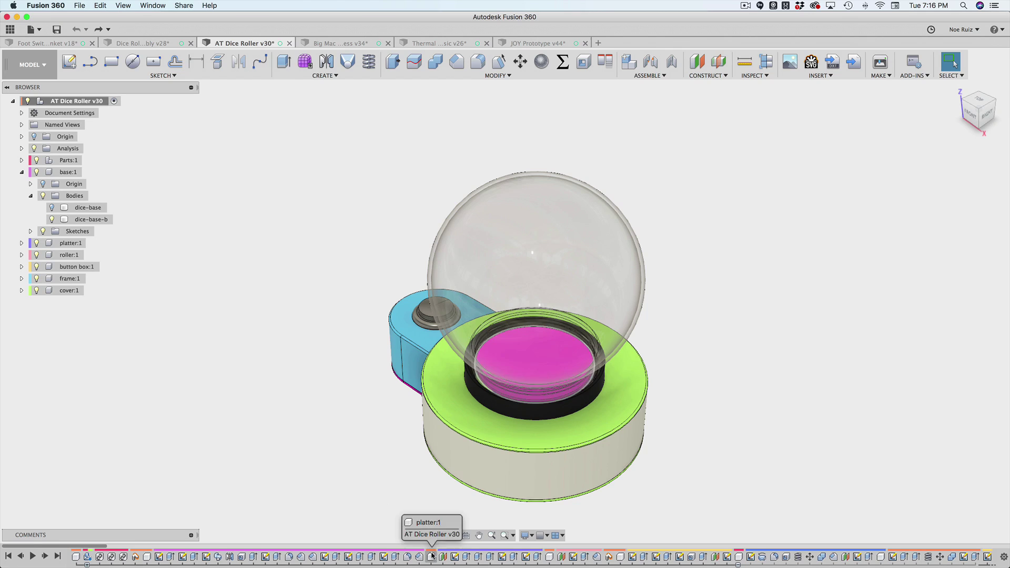
pyautogui.hscroll(15, 429, 555)
pyautogui.hscroll(10, 430, 557)
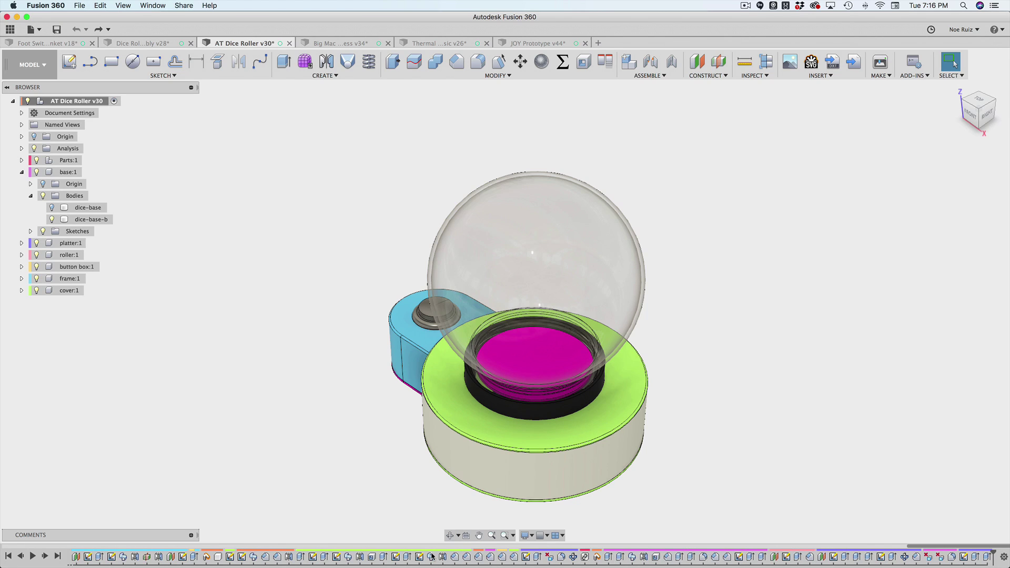
pyautogui.click(609, 556)
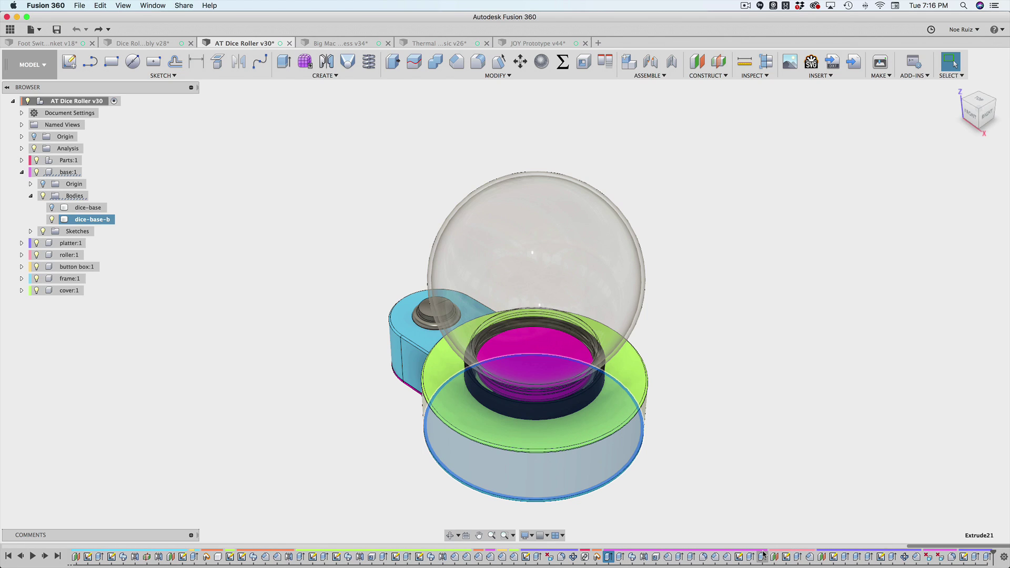
pyautogui.keyDown('shift'); pyautogui.click(763, 557); pyautogui.keyUp('shift')
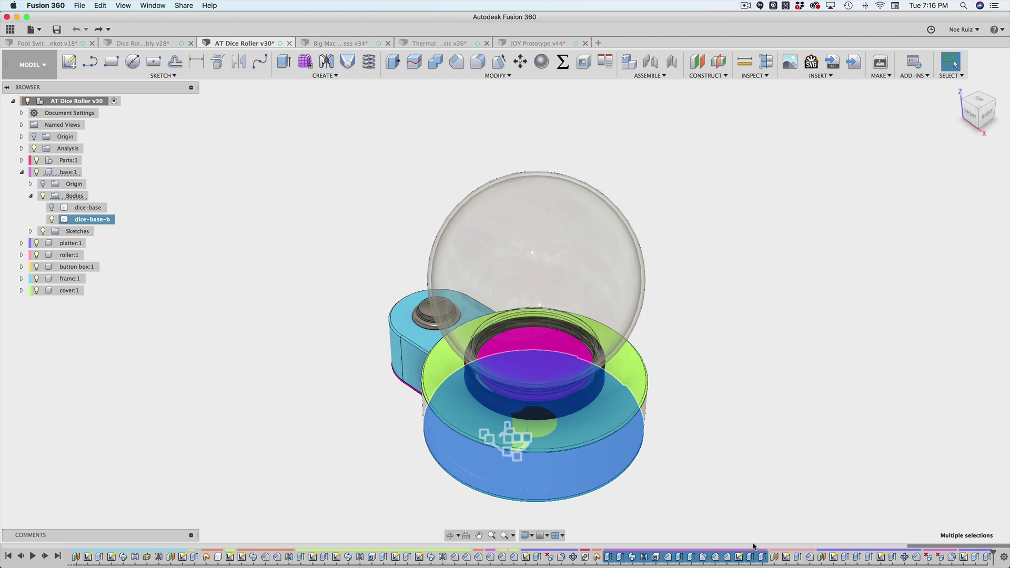
pyautogui.click(206, 421)
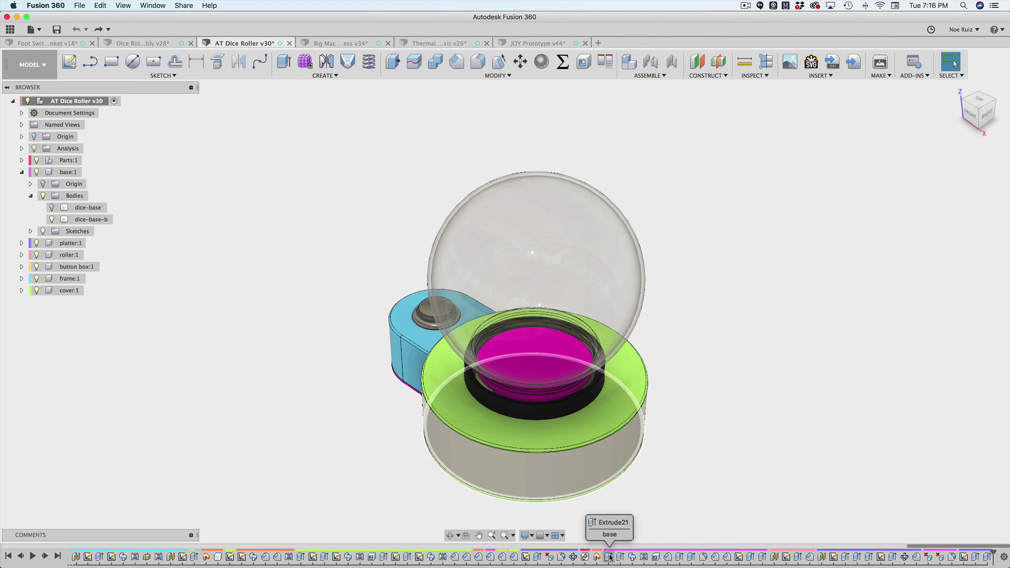
pyautogui.scroll(5, 611, 558)
pyautogui.scroll(3, 610, 557)
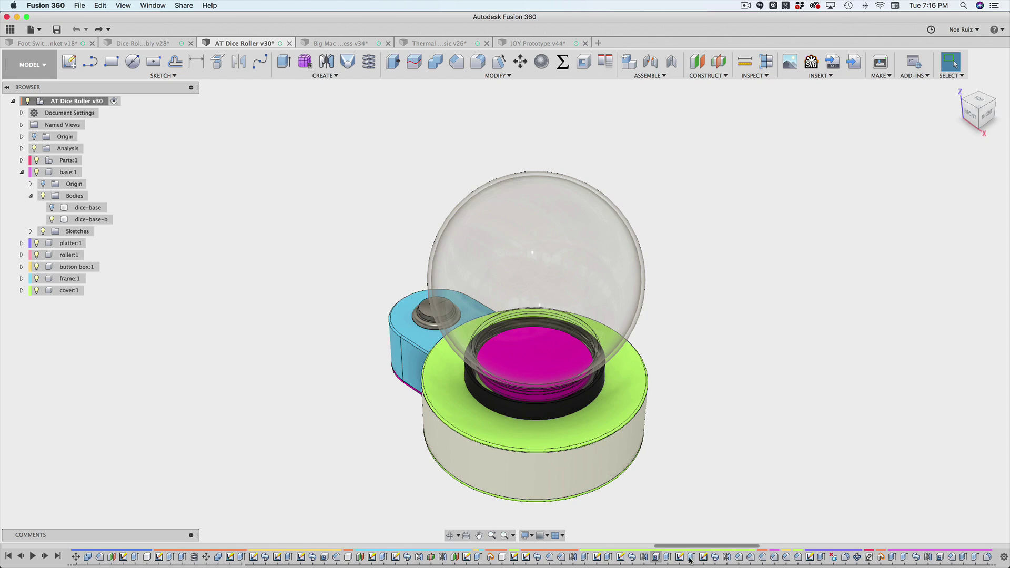
pyautogui.scroll(-4, 610, 558)
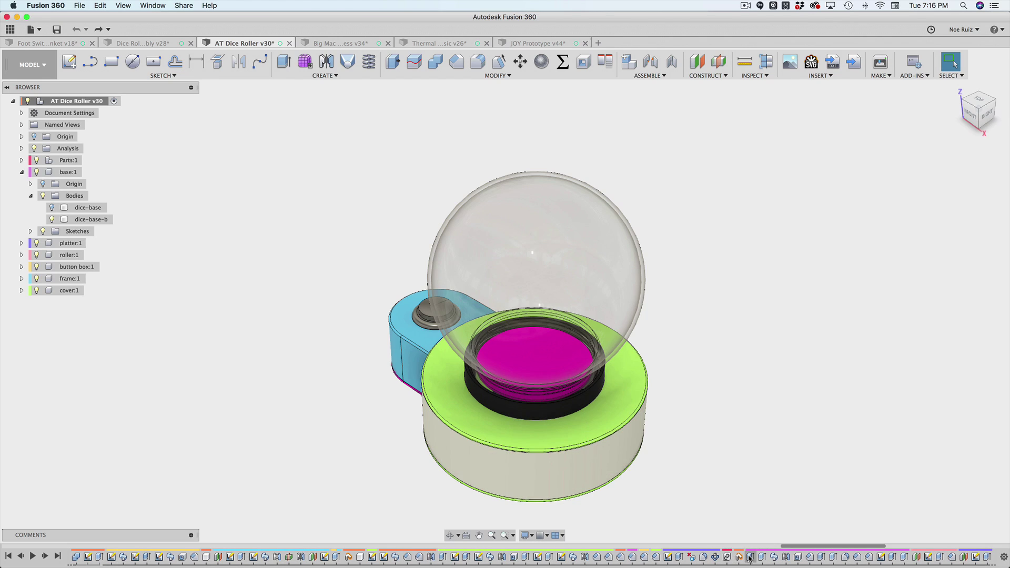
pyautogui.scroll(4, 752, 558)
pyautogui.scroll(15, 751, 558)
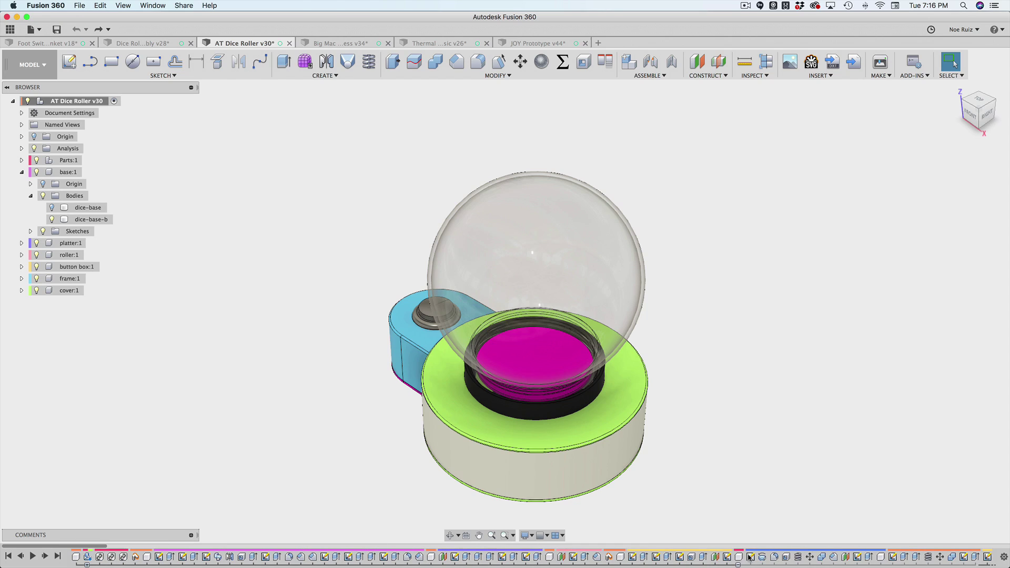
# Roll the dice roller's history marker back to Chamfer4.
pyautogui.rightClick(419, 557)
pyautogui.click(419, 558)
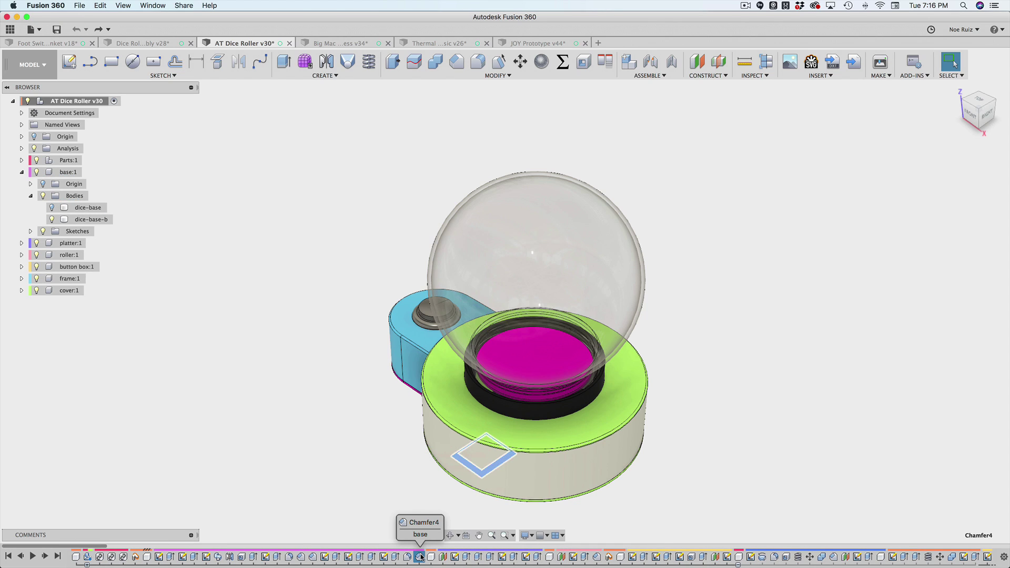
pyautogui.click(431, 558)
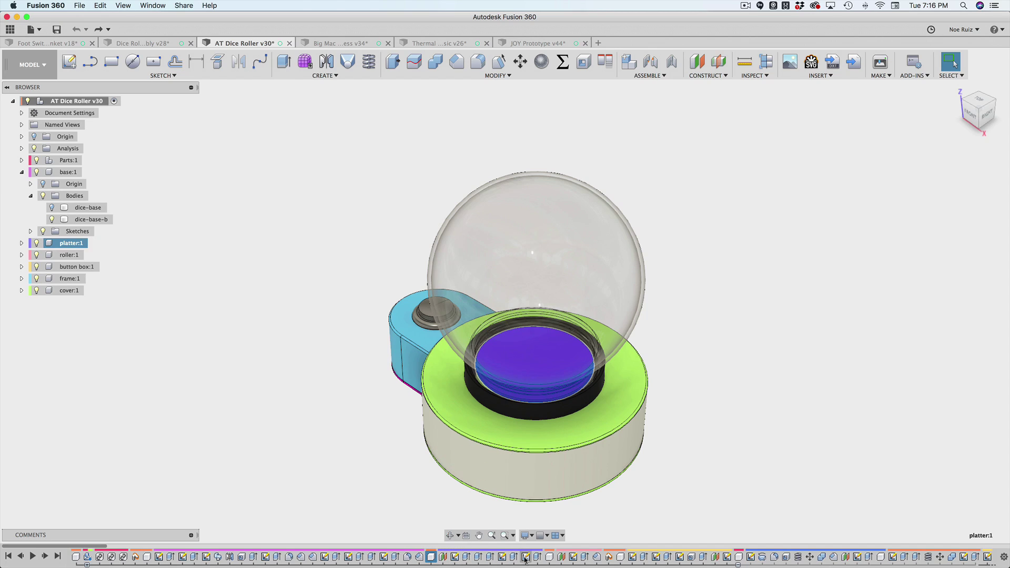
pyautogui.click(621, 558)
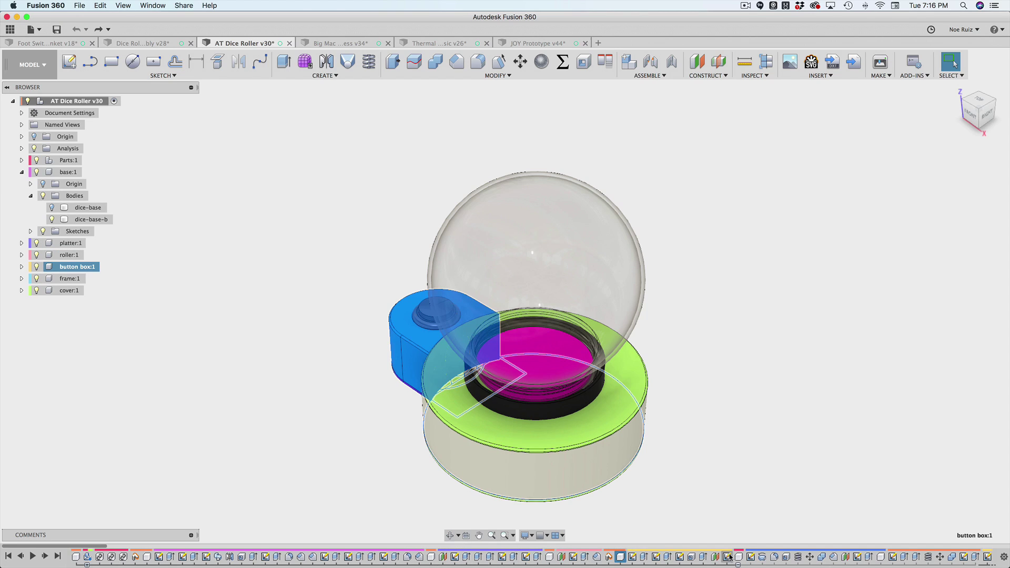
pyautogui.click(419, 557)
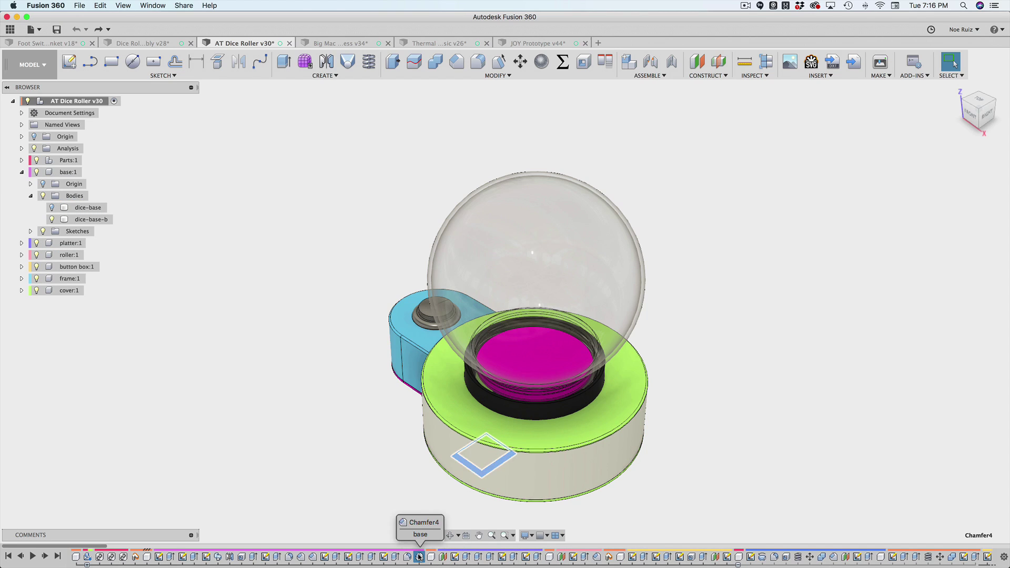
pyautogui.rightClick(419, 557)
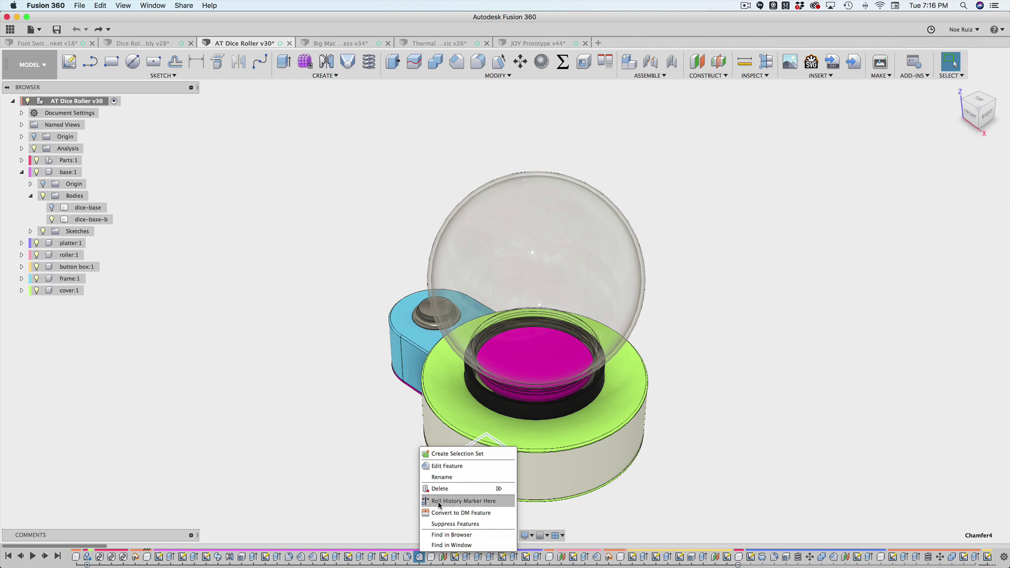
pyautogui.click(439, 503)
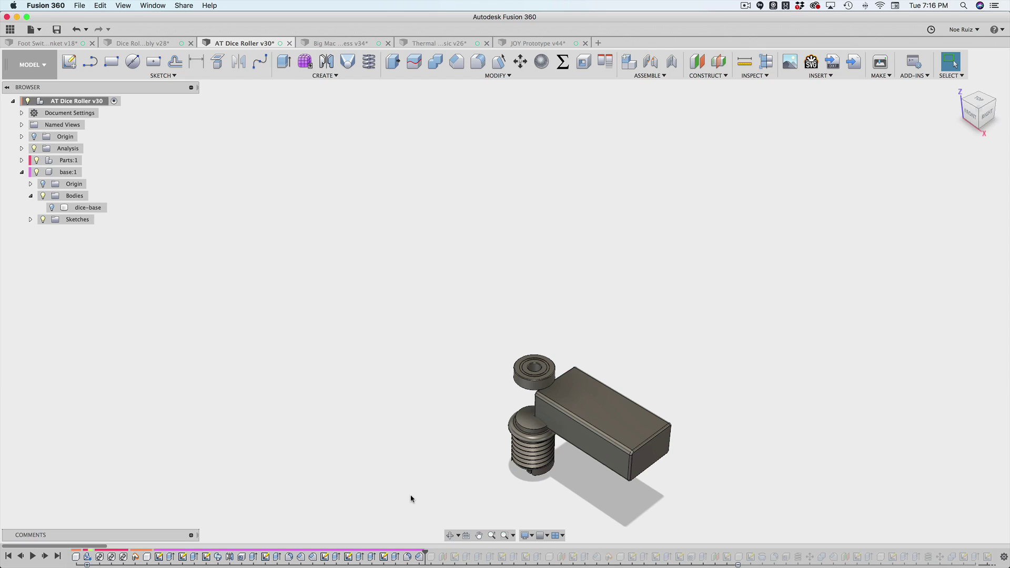
# Inspect the steps through Chamfer4 and the dice-base body, then clear the selection.
pyautogui.click(420, 557)
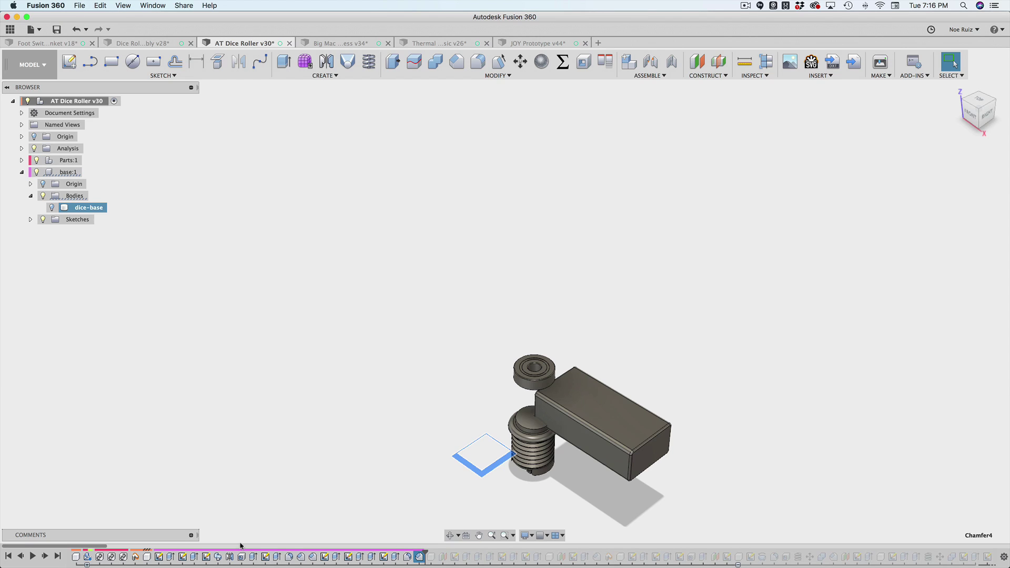
pyautogui.keyDown('shift'); pyautogui.click(158, 557); pyautogui.keyUp('shift')
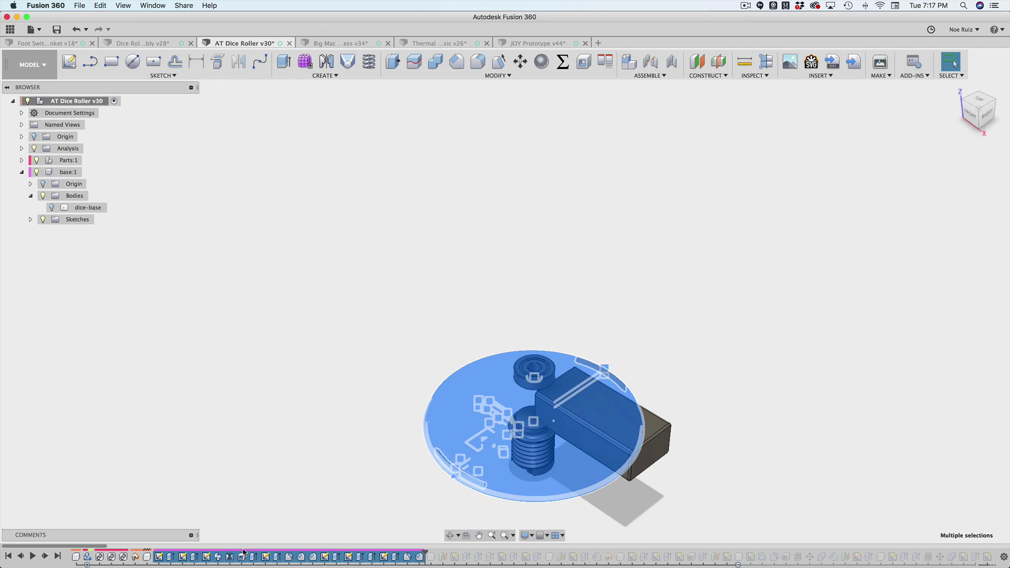
pyautogui.click(255, 522)
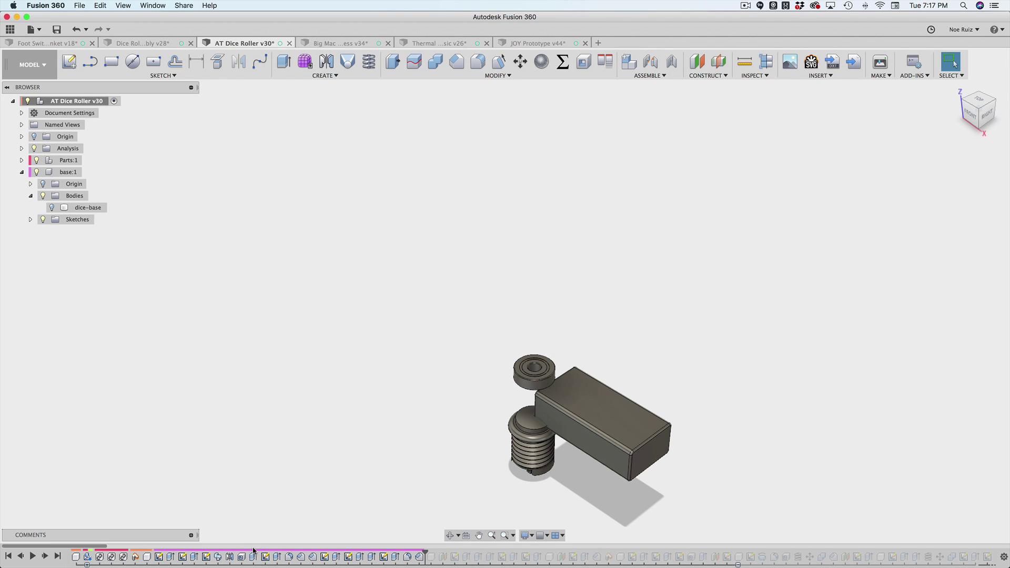
pyautogui.click(50, 208)
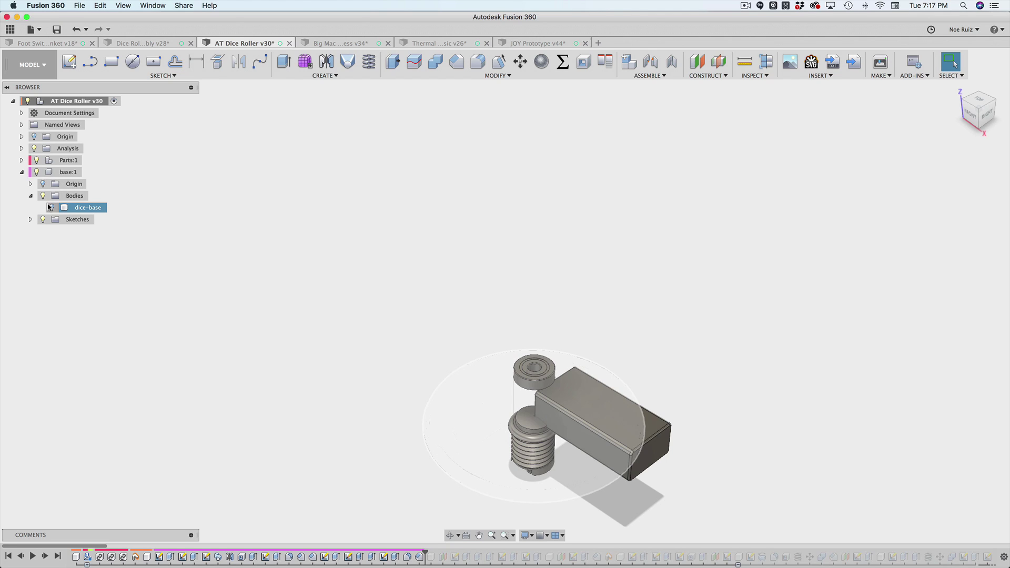
pyautogui.click(135, 354)
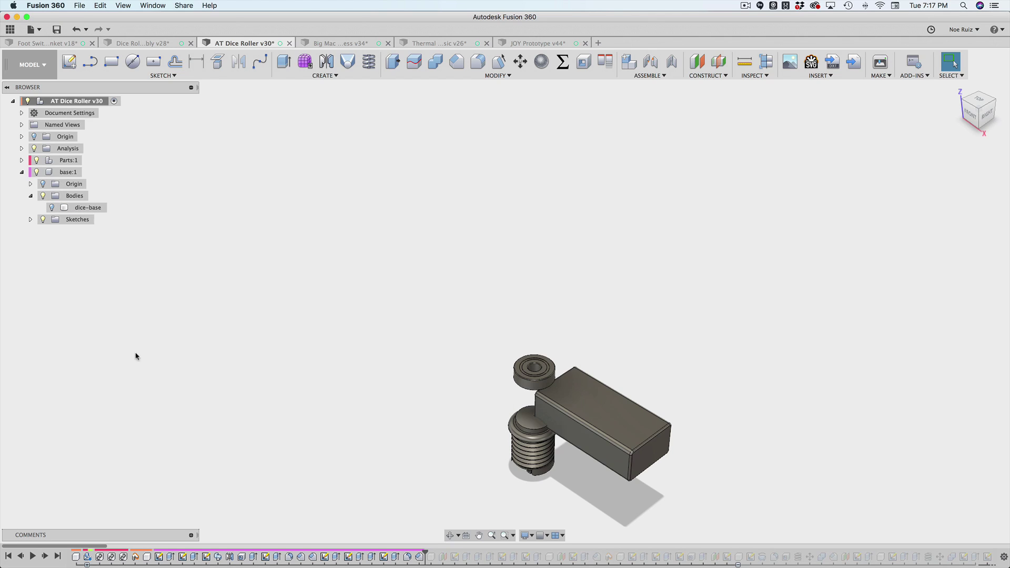
# Play the history to the end, inspect Extrude21–Extrude27, then open Dice Roller Assembly v28.
pyautogui.click(58, 557)
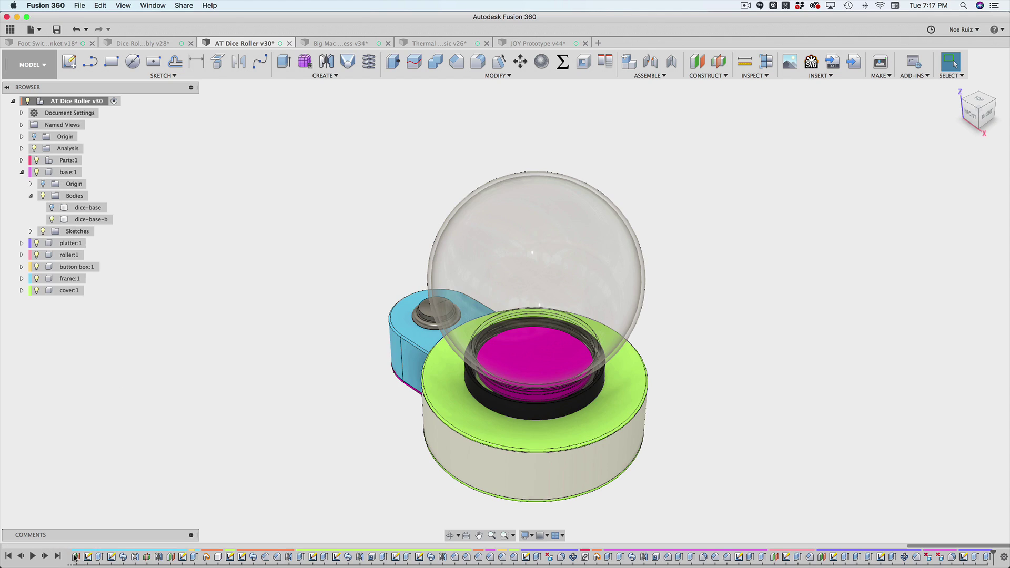
pyautogui.click(609, 557)
pyautogui.keyDown('shift'); pyautogui.click(754, 559); pyautogui.keyUp('shift')
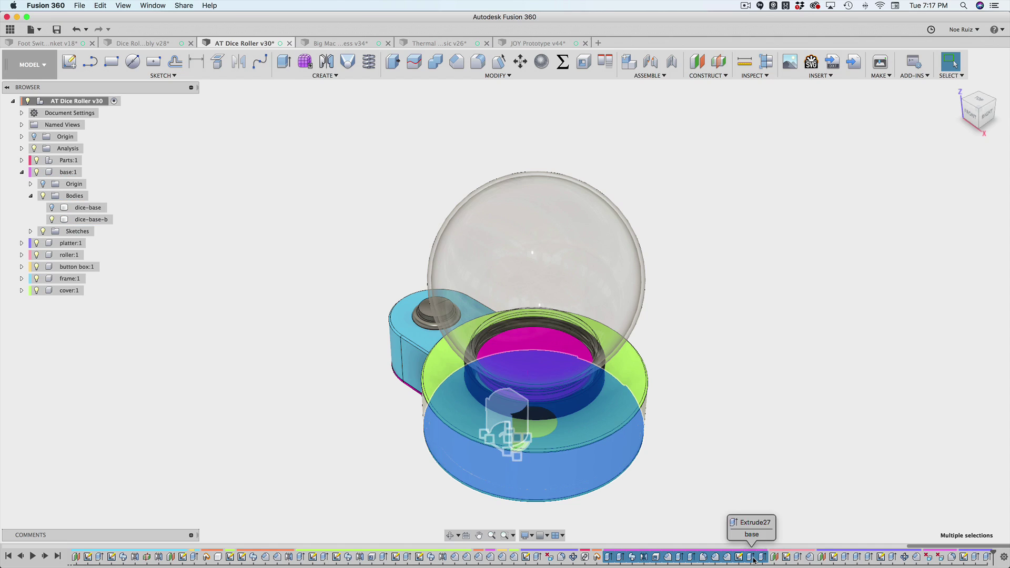
pyautogui.moveTo(753, 559)
pyautogui.mouseDown()
pyautogui.moveTo(268, 556)
pyautogui.moveTo(515, 557)
pyautogui.moveTo(433, 556)
pyautogui.mouseUp()
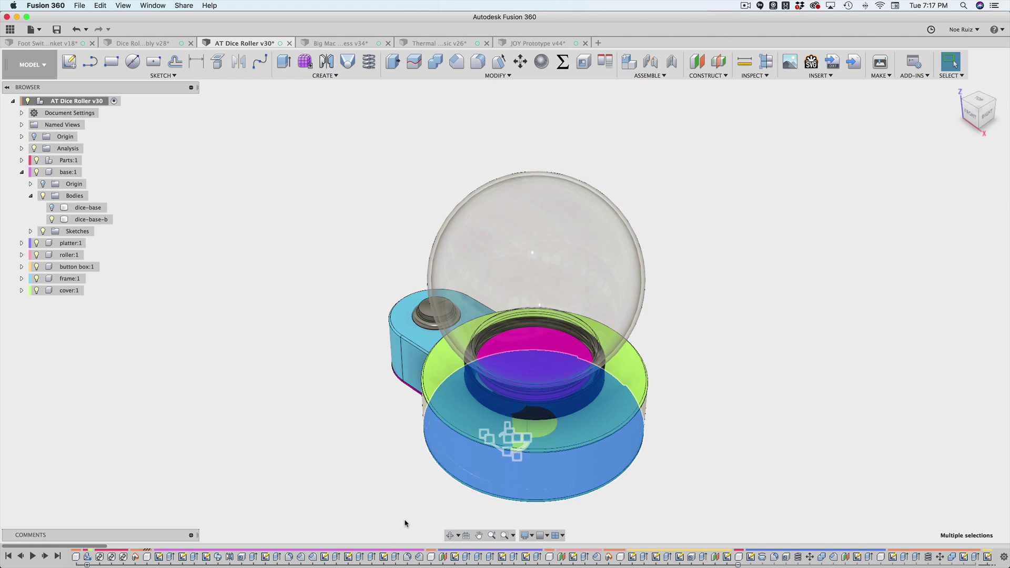
pyautogui.click(404, 523)
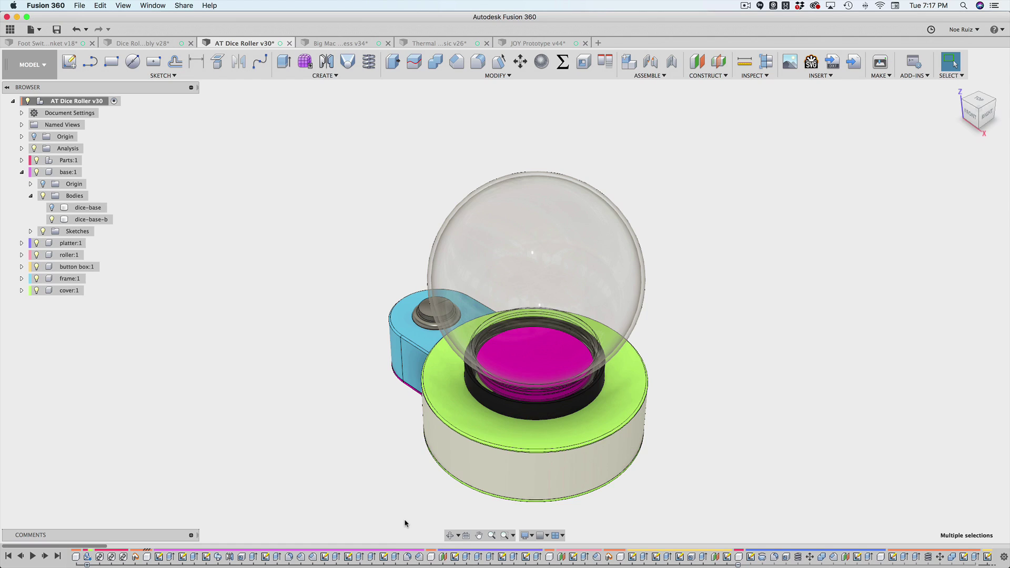
pyautogui.keyDown('shift'); pyautogui.moveTo(393, 533); pyautogui.dragTo(395, 485, button='middle'); pyautogui.keyUp('shift')
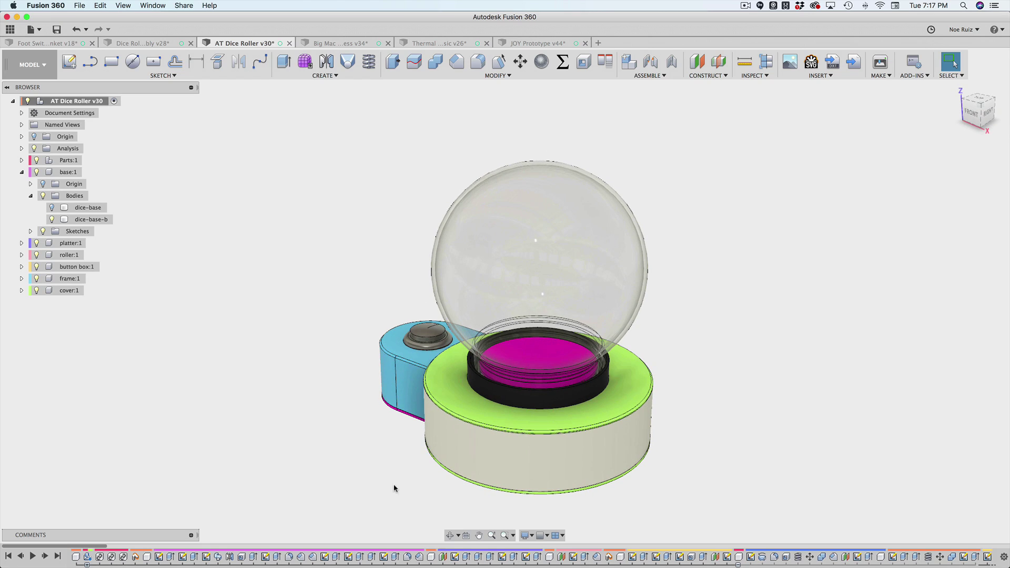
pyautogui.click(148, 43)
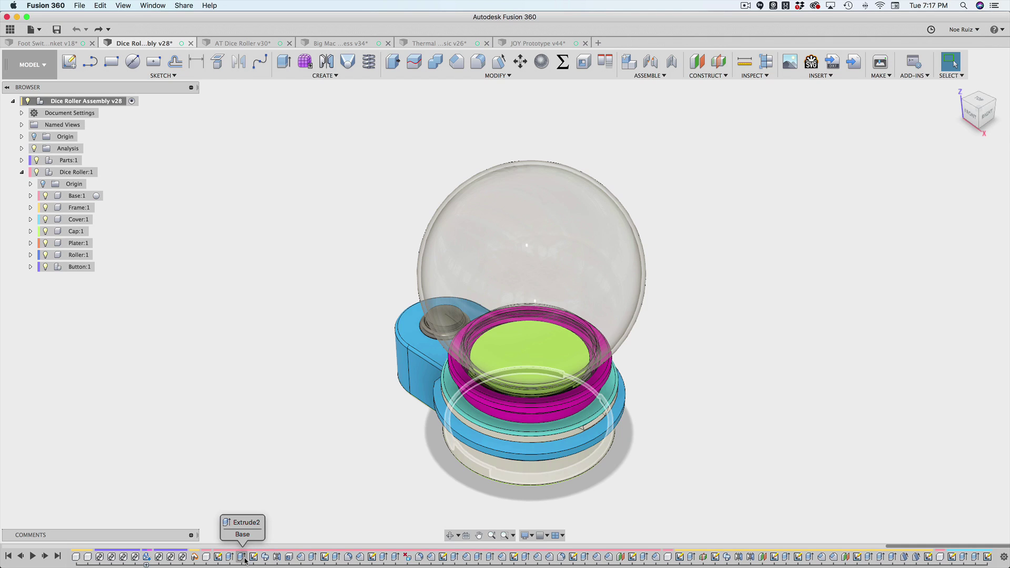
pyautogui.hscroll(-5, 246, 561)
pyautogui.hscroll(5, 245, 561)
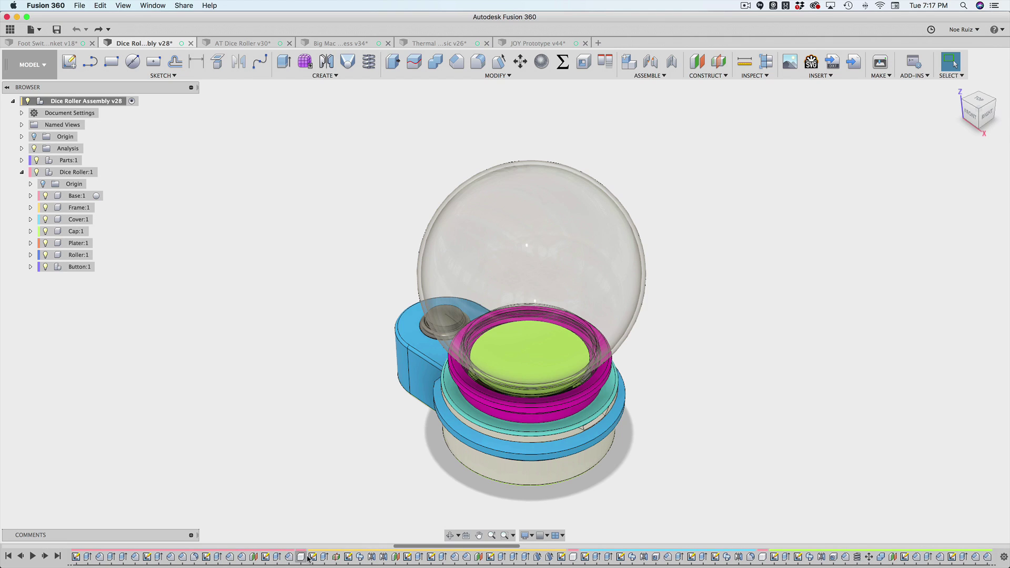
pyautogui.keyDown('shift'); pyautogui.click(561, 557); pyautogui.keyUp('shift')
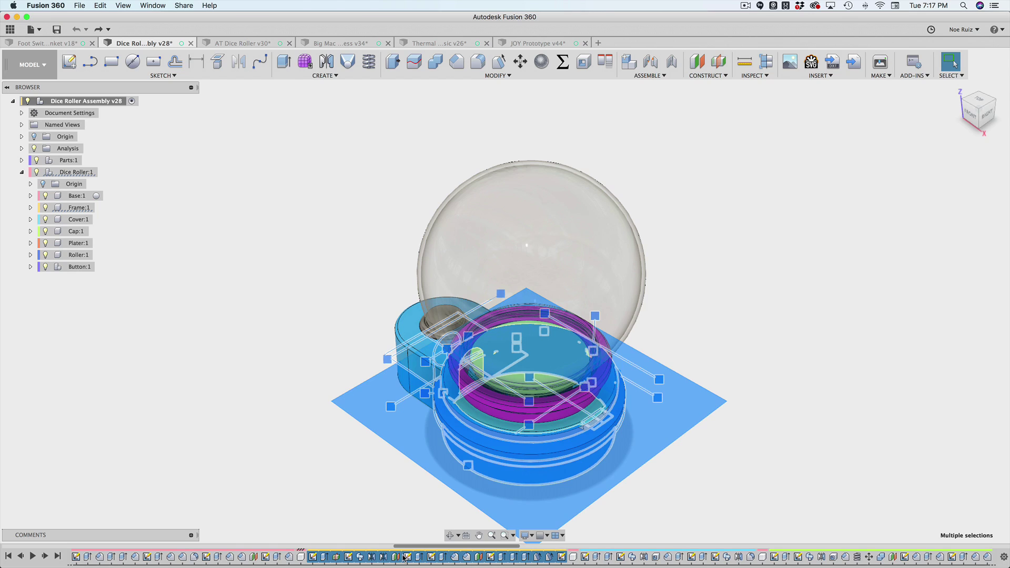
pyautogui.click(269, 510)
pyautogui.hscroll(10, 577, 561)
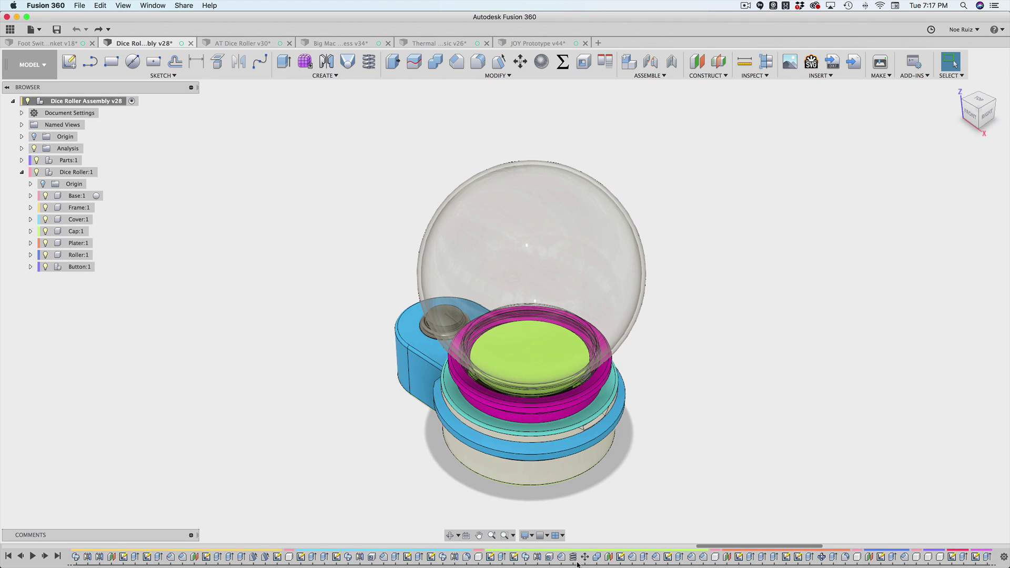
pyautogui.hscroll(5, 577, 561)
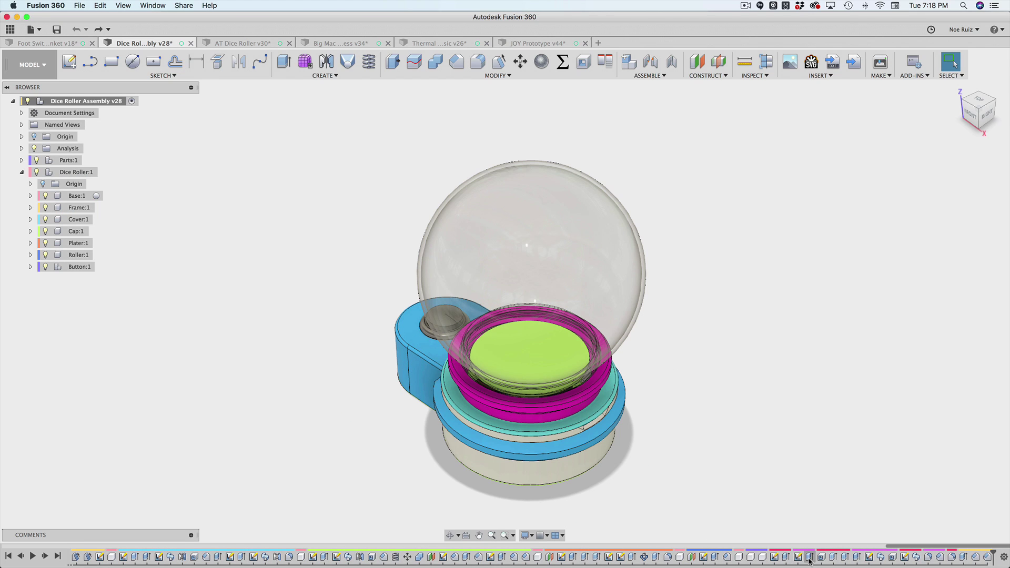
pyautogui.hscroll(-15, 664, 557)
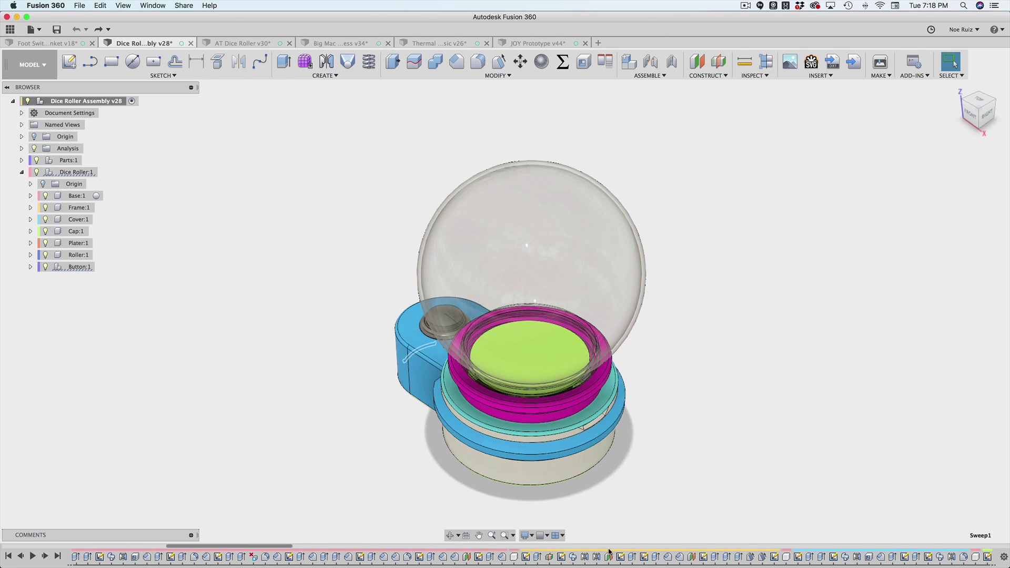
pyautogui.click(514, 556)
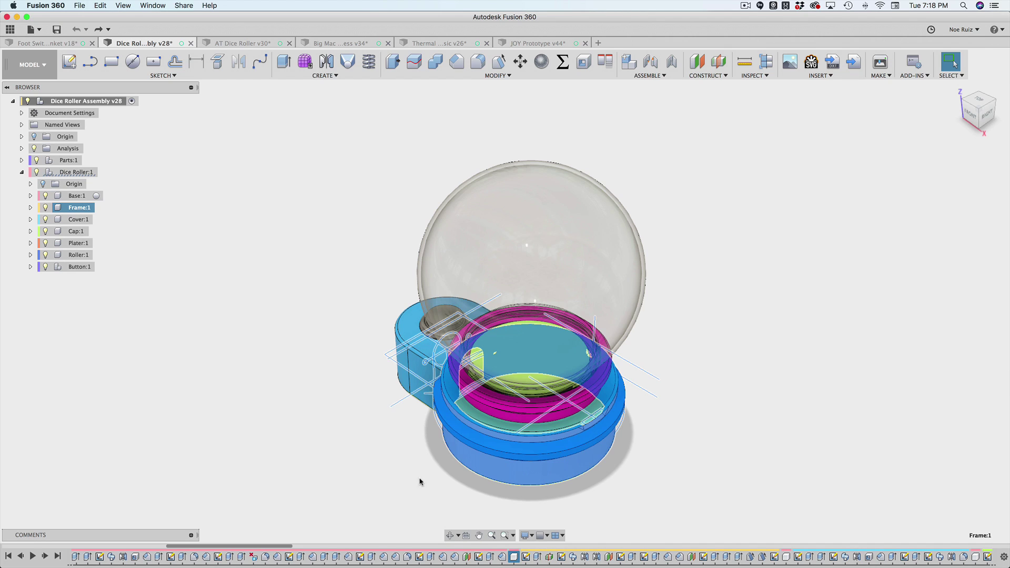
pyautogui.click(208, 288)
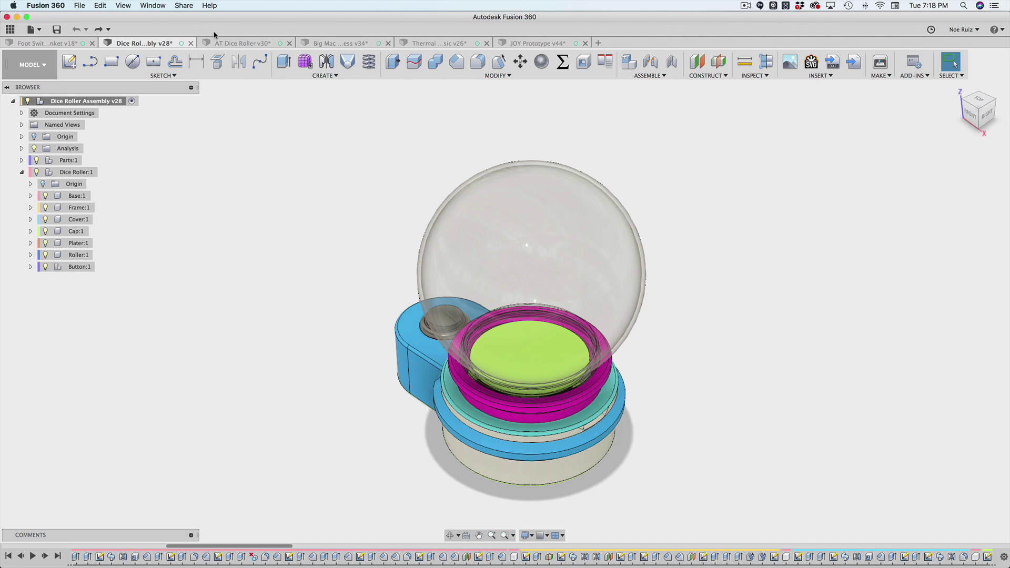
pyautogui.click(222, 43)
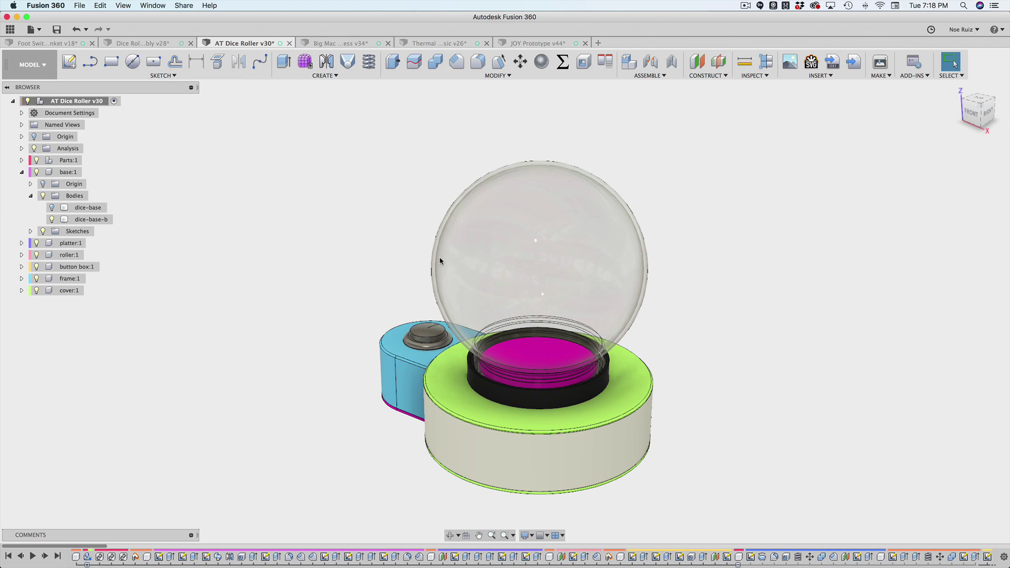
pyautogui.click(158, 46)
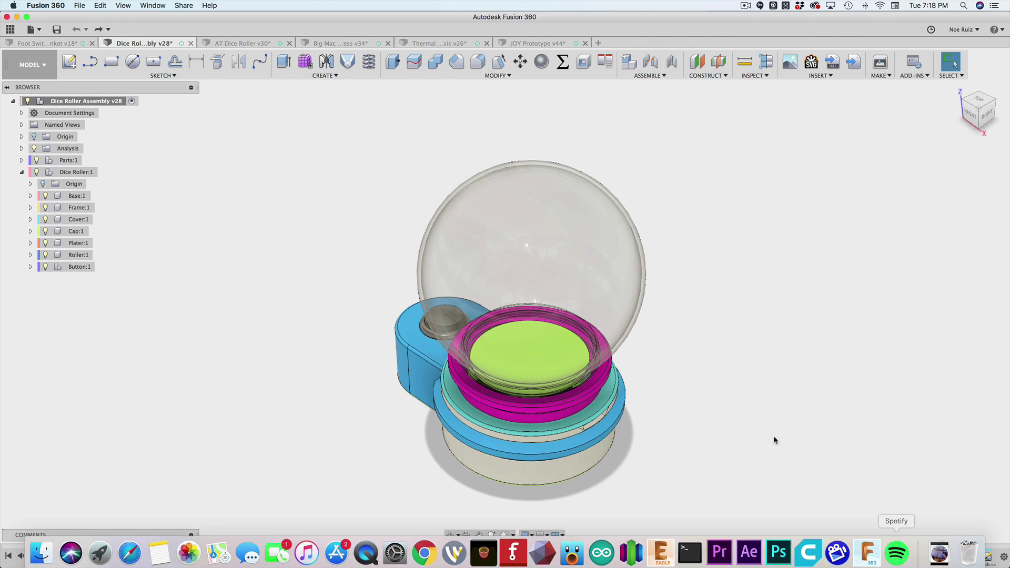
pyautogui.hscroll(10, 846, 558)
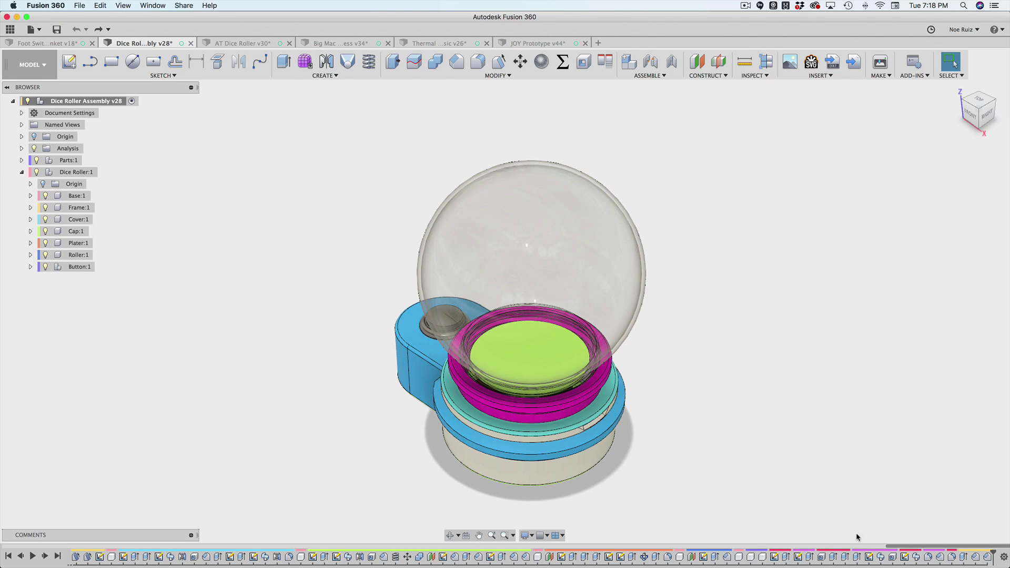
pyautogui.hscroll(-5, 837, 557)
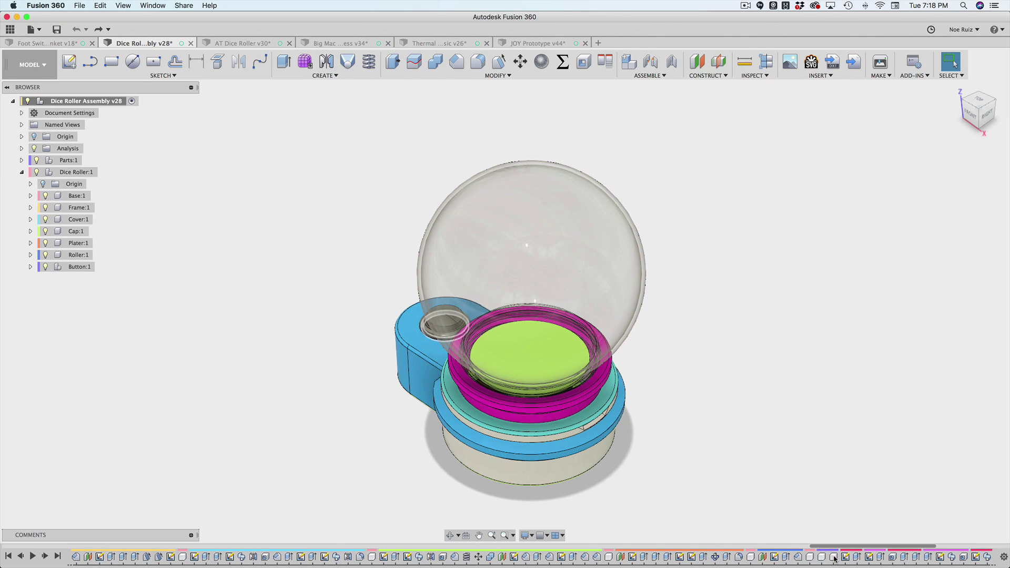
pyautogui.hscroll(5, 838, 556)
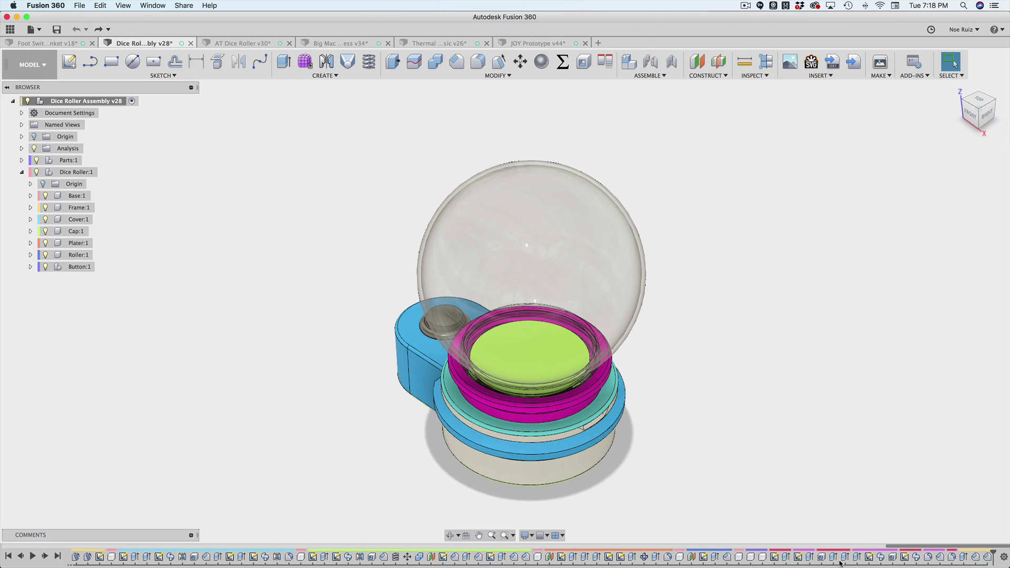
pyautogui.hscroll(-15, 407, 548)
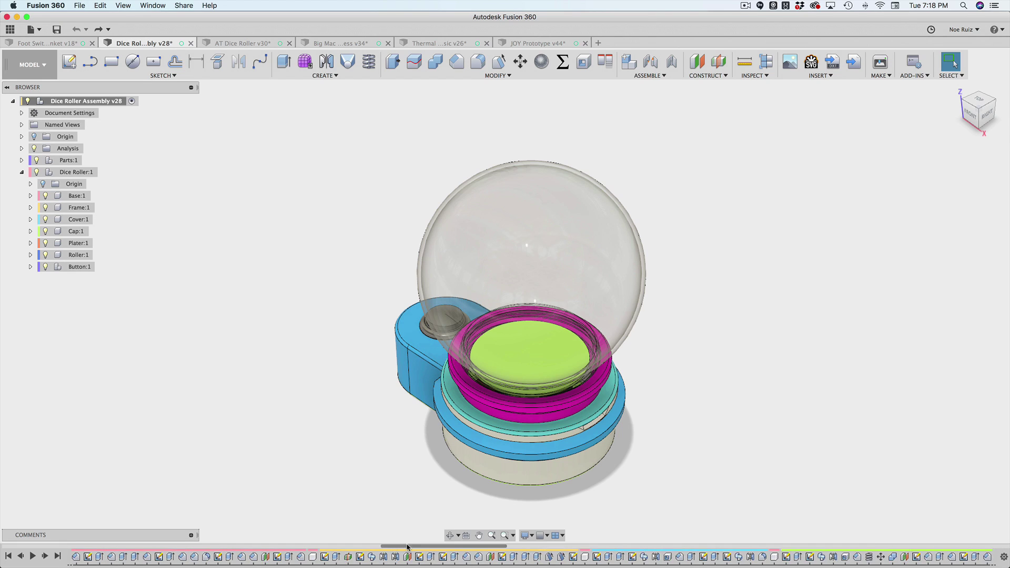
pyautogui.hscroll(10, 382, 559)
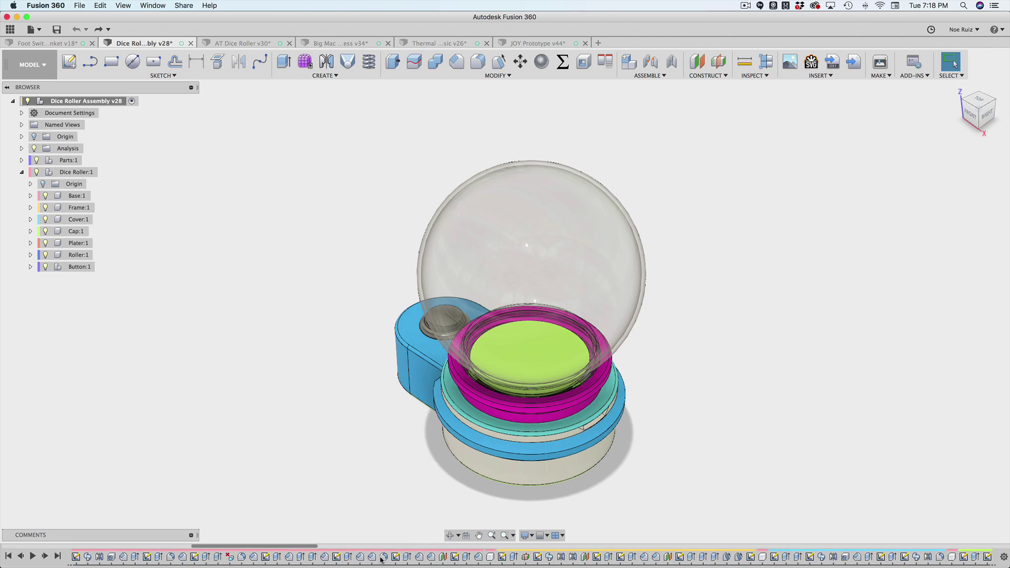
pyautogui.hscroll(5, 381, 560)
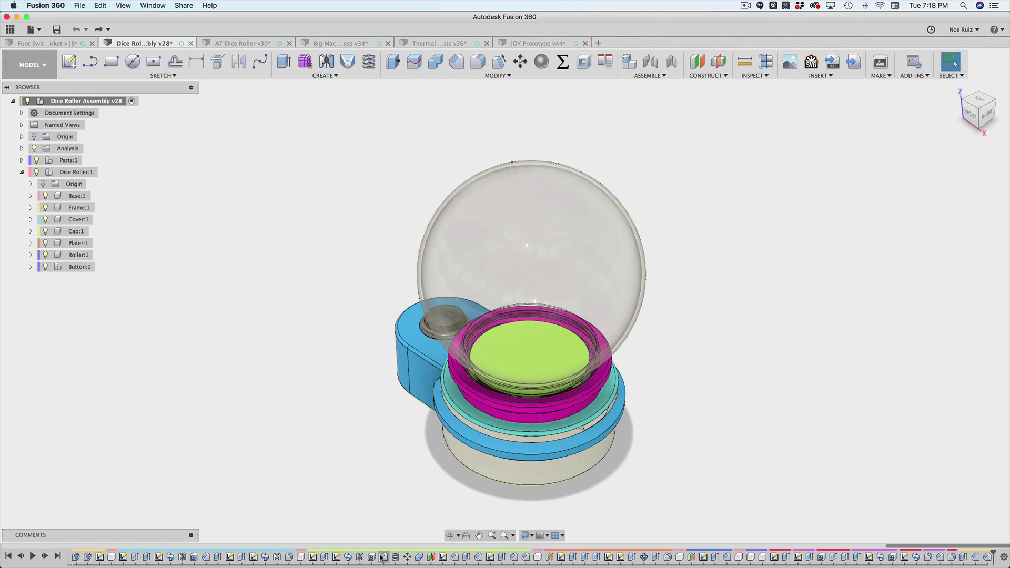
pyautogui.hscroll(-15, 397, 559)
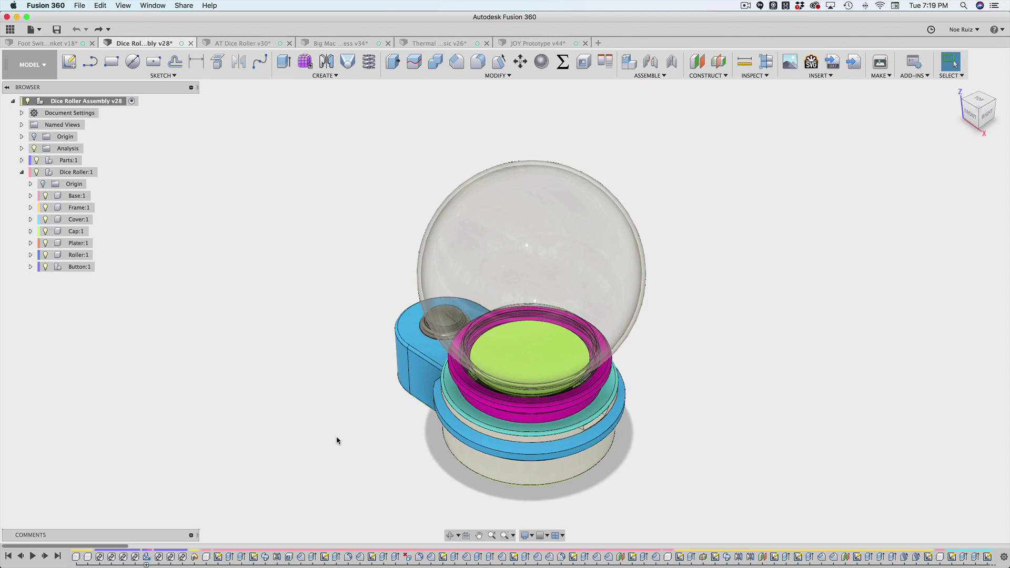
# Collapse Dice Roller:1 and switch on the Section2 and Section1 cuts, orbiting the sectioned model.
pyautogui.moveTo(336, 440)
pyautogui.keyDown('shift'); pyautogui.mouseDown(button='middle')
pyautogui.moveTo(352, 388)
pyautogui.moveTo(338, 424)
pyautogui.moveTo(347, 428)
pyautogui.mouseUp(button='middle'); pyautogui.keyUp('shift')
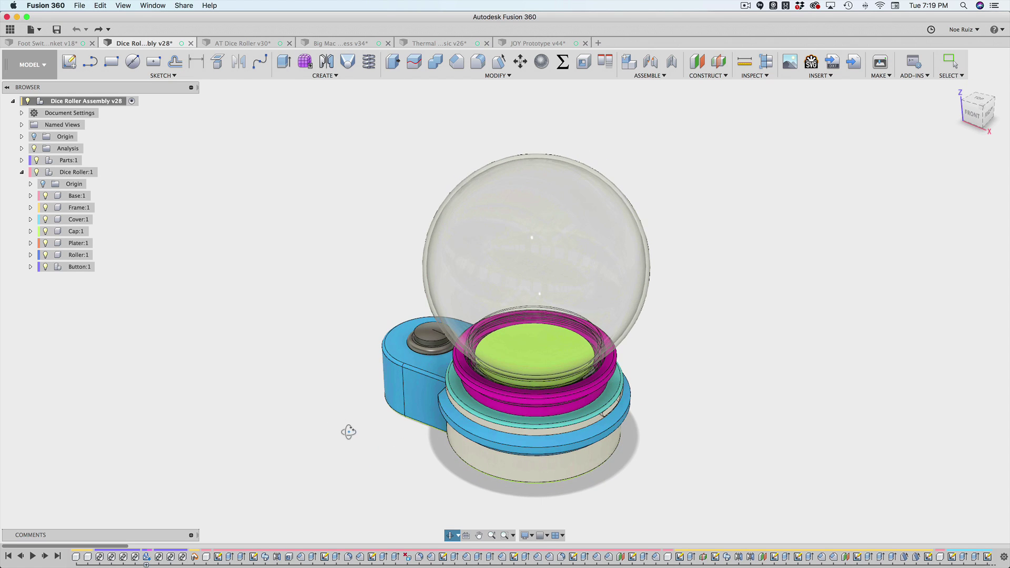
pyautogui.click(21, 172)
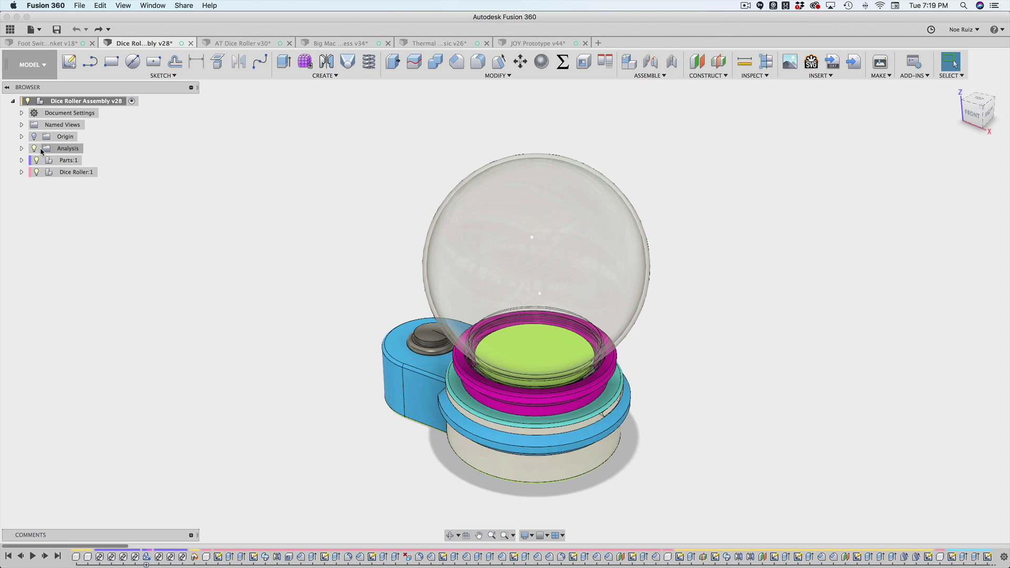
pyautogui.click(22, 148)
pyautogui.click(42, 172)
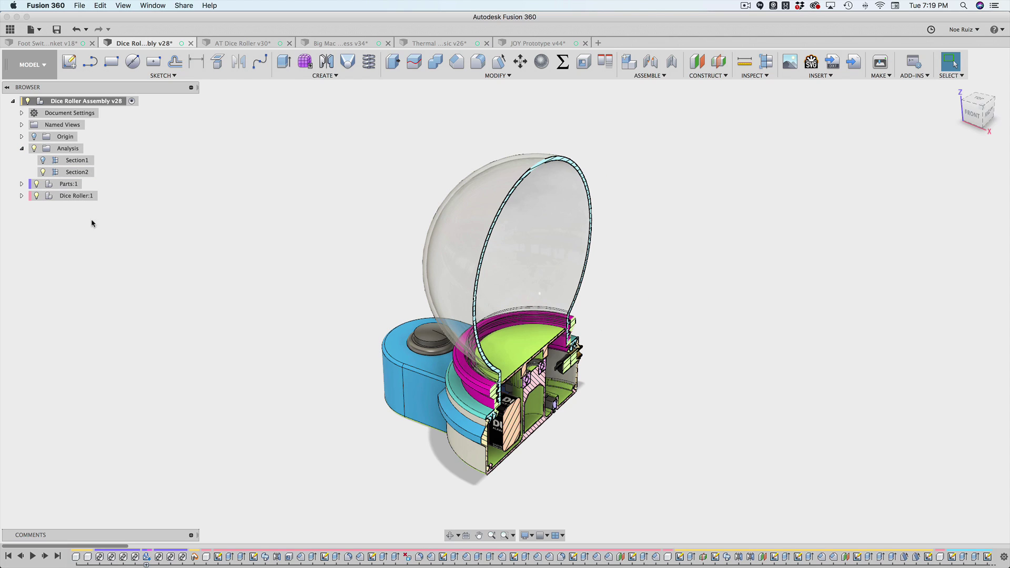
pyautogui.click(43, 160)
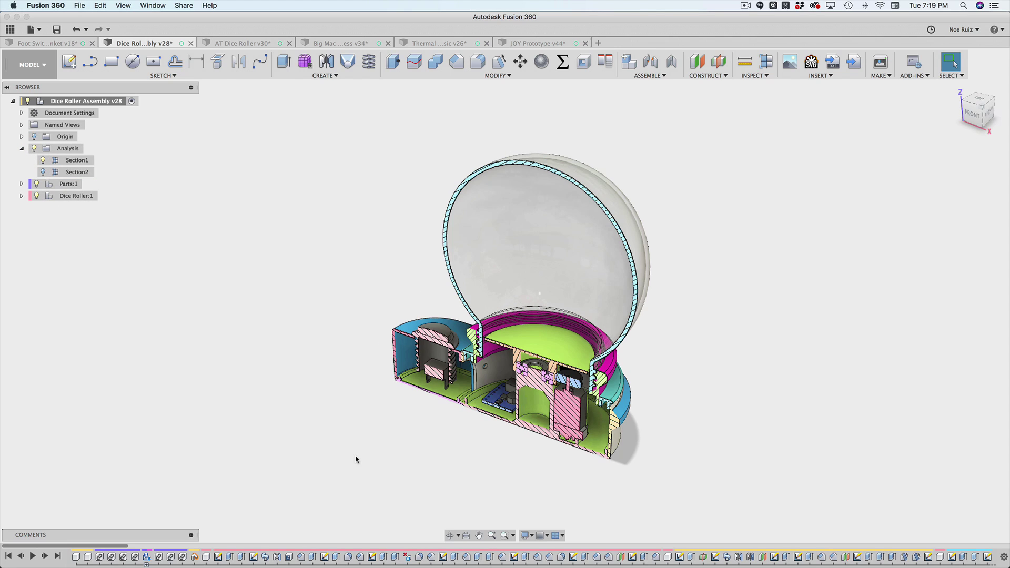
pyautogui.keyDown('shift'); pyautogui.moveTo(355, 456); pyautogui.dragTo(392, 437, button='middle'); pyautogui.keyUp('shift')
pyautogui.scroll(10, 393, 438)
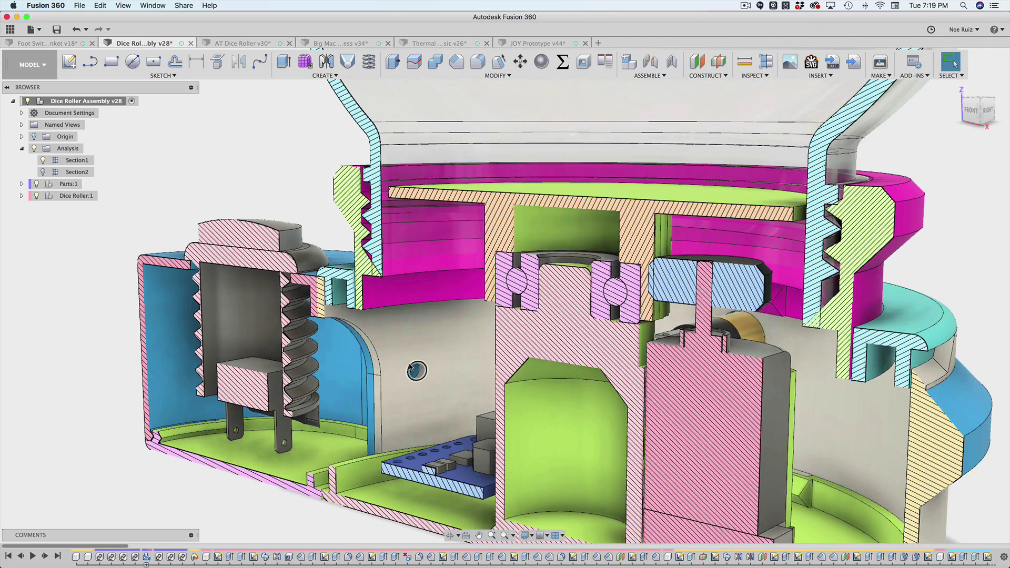
pyautogui.keyDown('shift'); pyautogui.moveTo(417, 371); pyautogui.dragTo(454, 392, button='middle'); pyautogui.keyUp('shift')
pyautogui.scroll(-1, 454, 392)
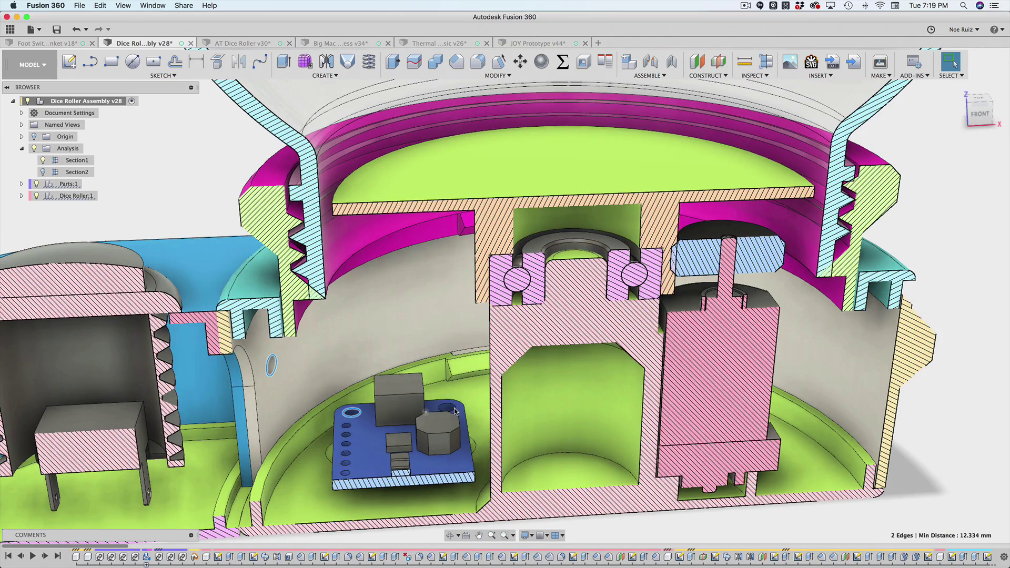
pyautogui.scroll(-5, 456, 406)
pyautogui.scroll(2, 456, 408)
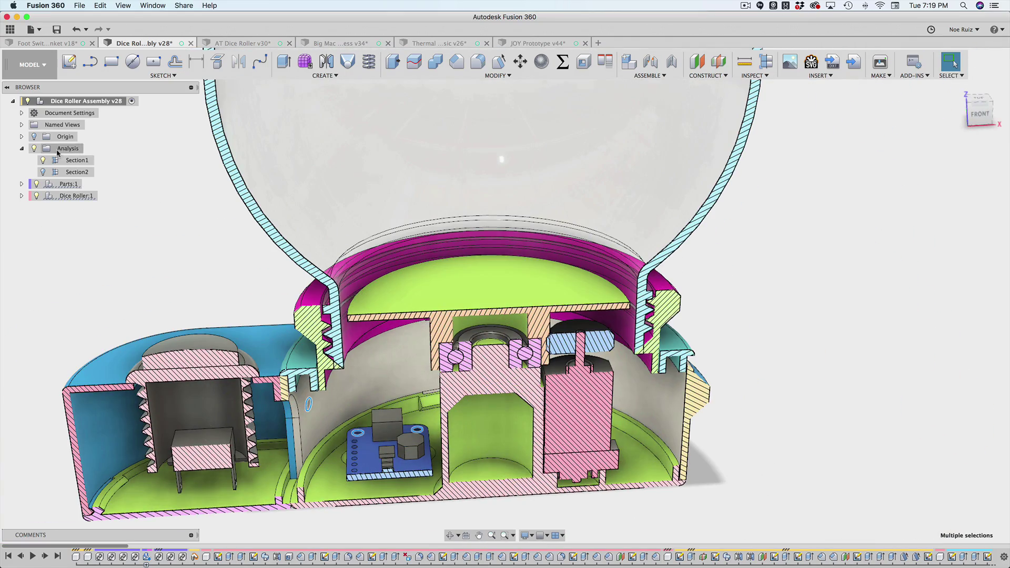
# Locate the Ball Bearing from Parts:1 in the section view.
pyautogui.click(22, 184)
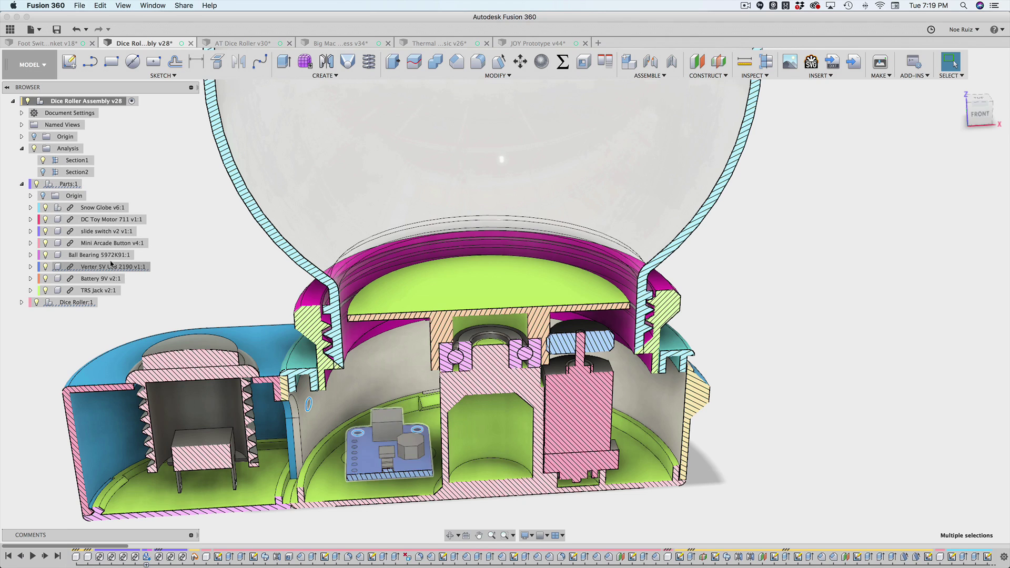
pyautogui.click(103, 257)
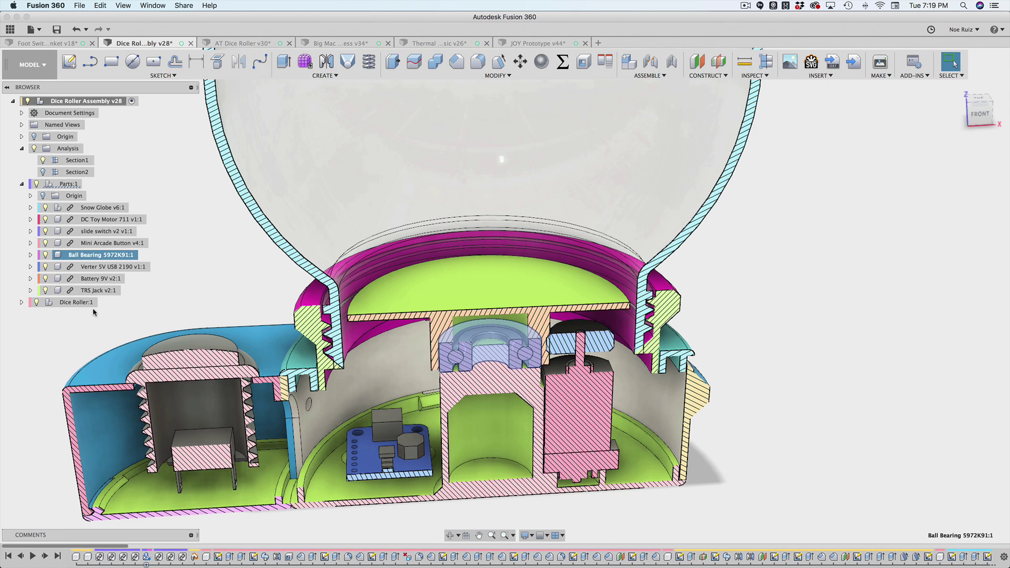
pyautogui.click(22, 184)
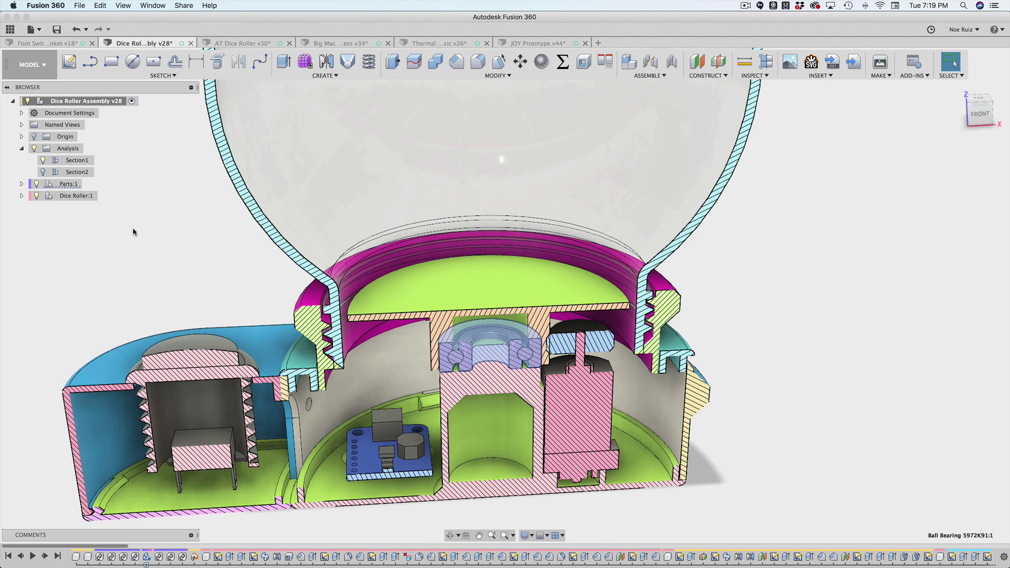
pyautogui.scroll(-3, 187, 255)
pyautogui.keyDown('shift'); pyautogui.moveTo(284, 219); pyautogui.dragTo(169, 136, button='middle'); pyautogui.keyUp('shift')
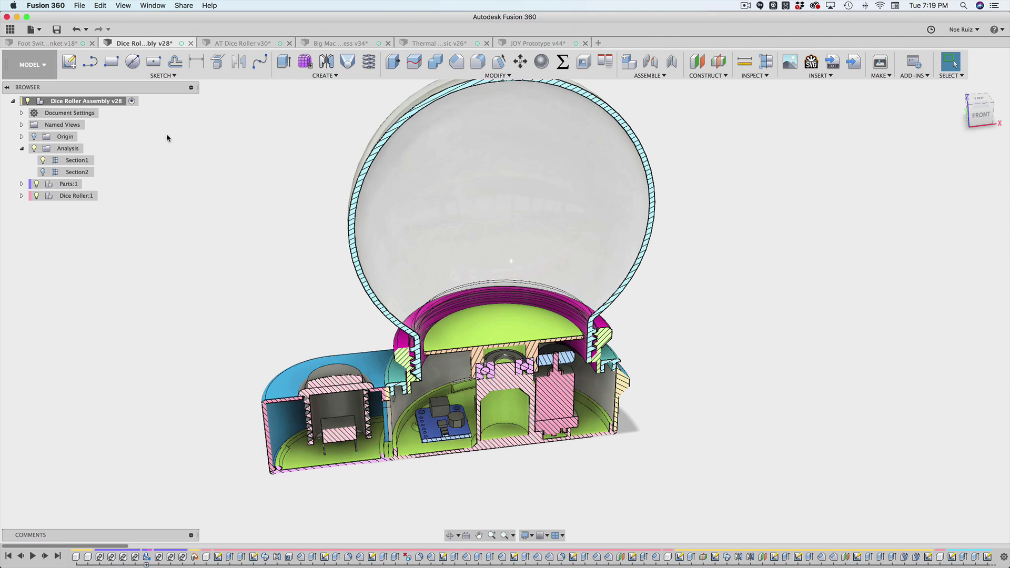
# Switch to the Foot Switch Trinket design and expand Parts:1 to list its components.
pyautogui.click(74, 46)
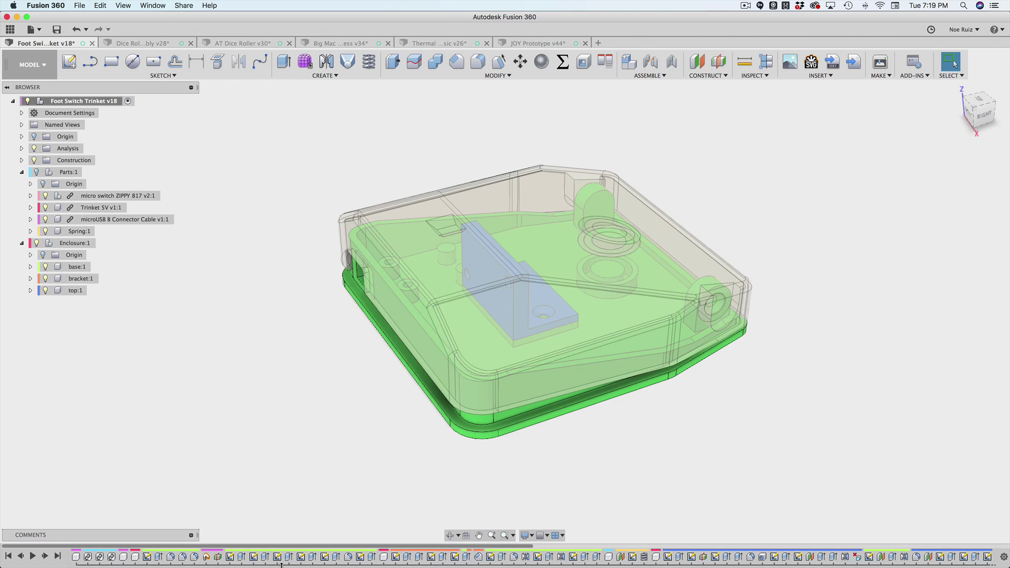
pyautogui.click(22, 174)
pyautogui.click(36, 172)
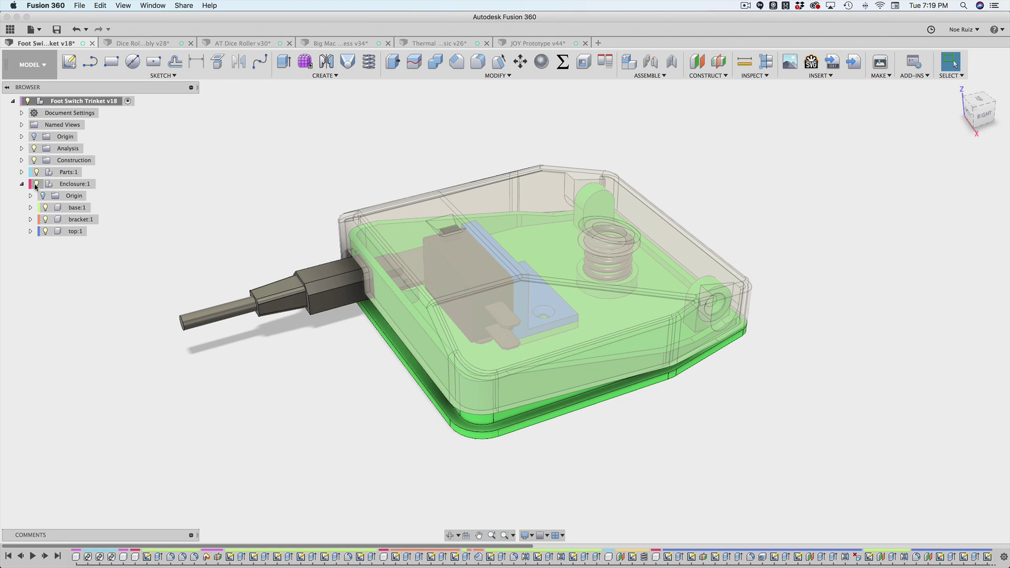
pyautogui.click(22, 184)
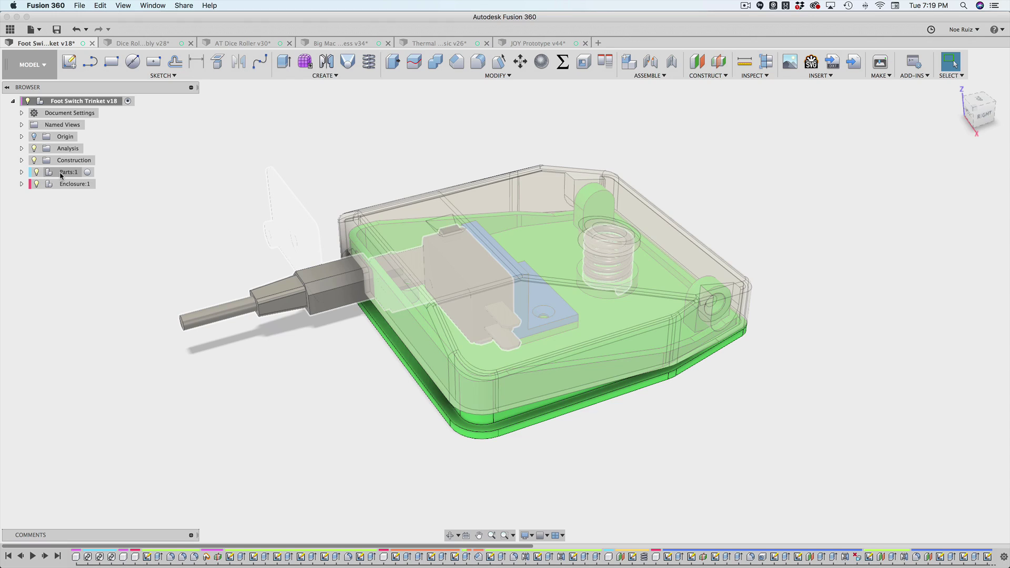
pyautogui.click(22, 172)
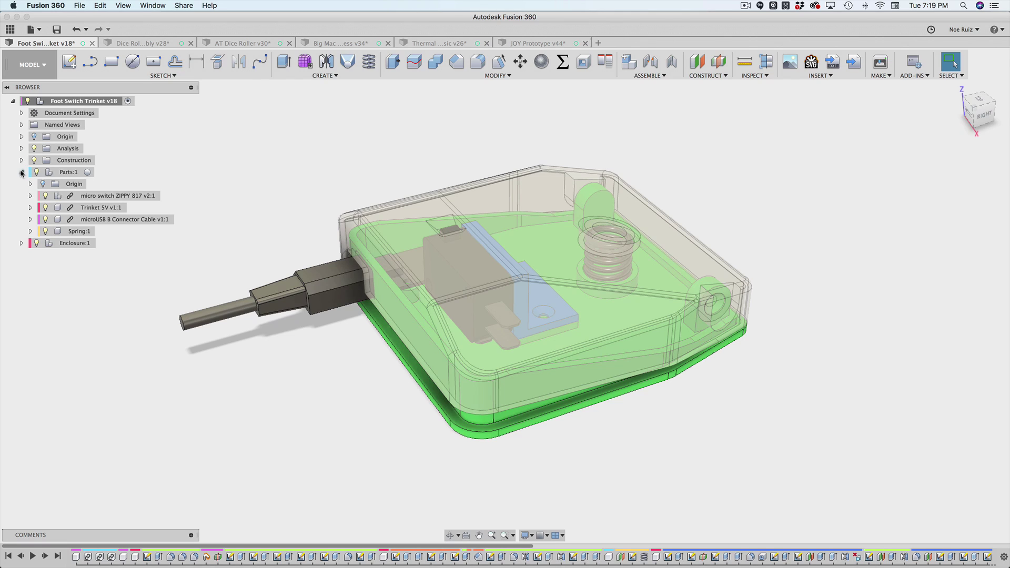
# Expand Enclosure:1 and inspect base:1, bracket:1 and top:1 in turn.
pyautogui.click(21, 243)
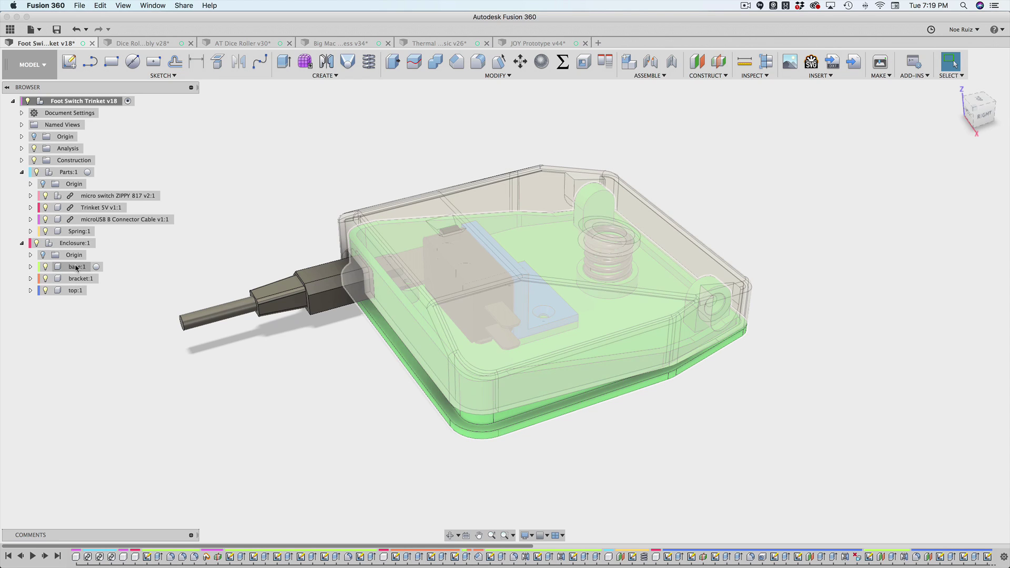
pyautogui.click(77, 270)
pyautogui.click(80, 278)
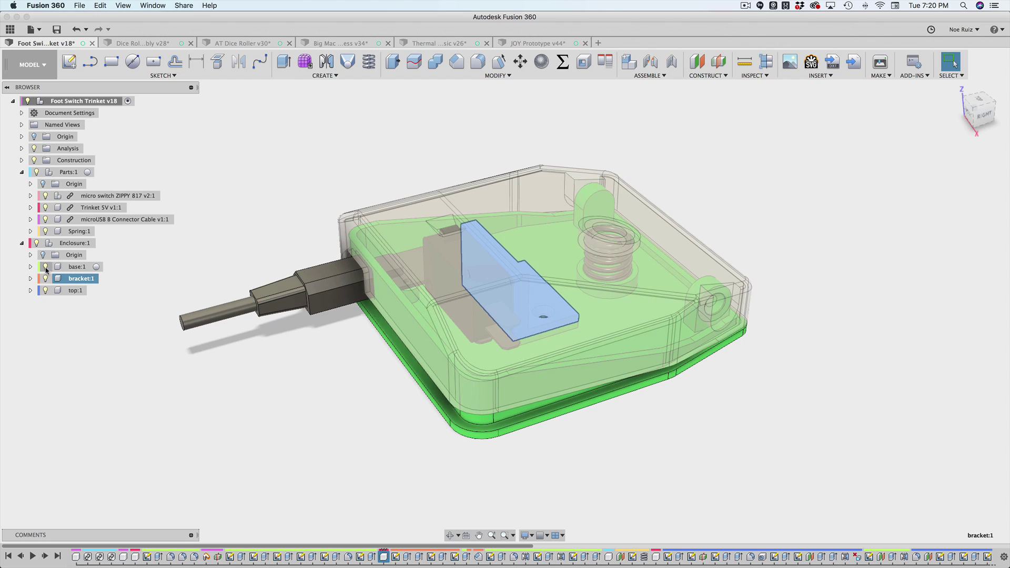
pyautogui.click(74, 290)
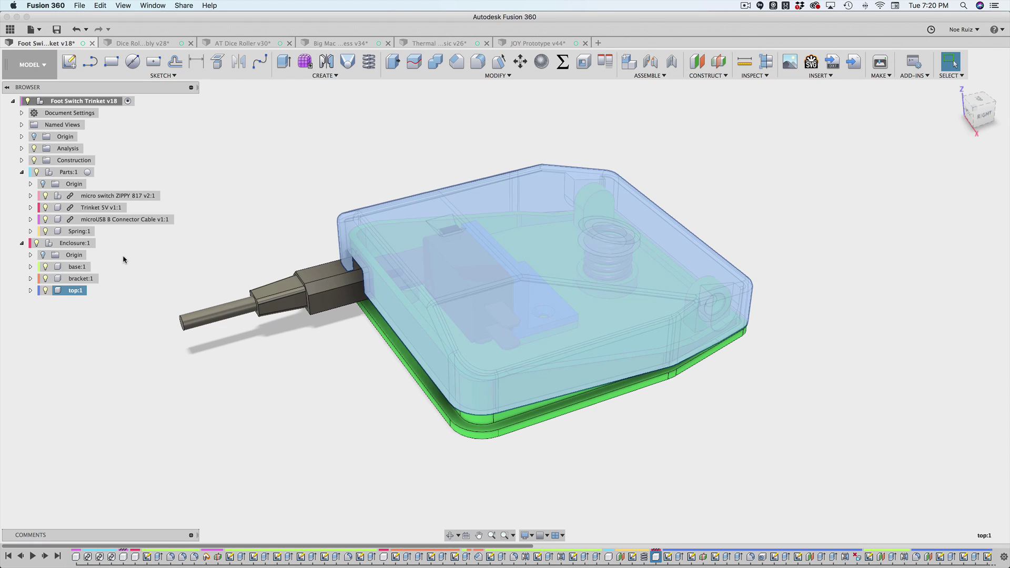
pyautogui.click(270, 199)
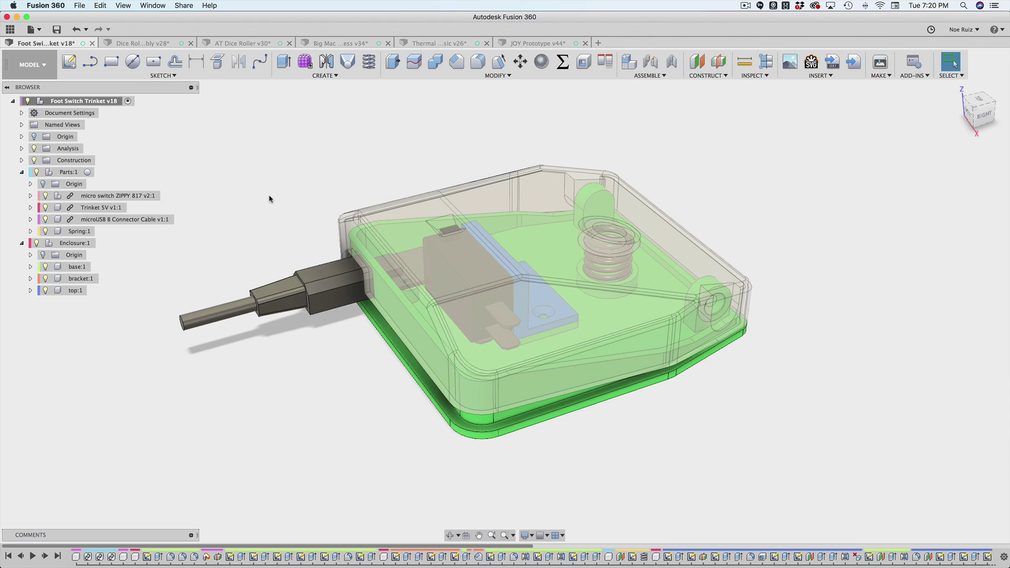